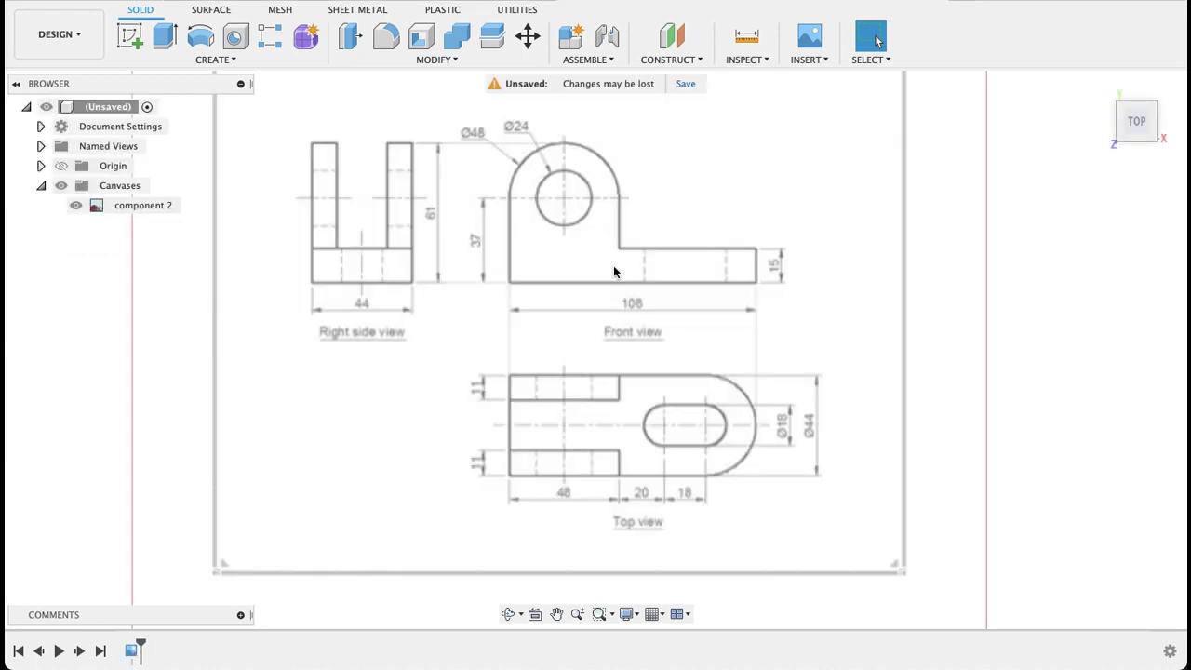
Pan and zoom around the reference drawing to study the bracket's views
scroll(633, 264, down, 5)
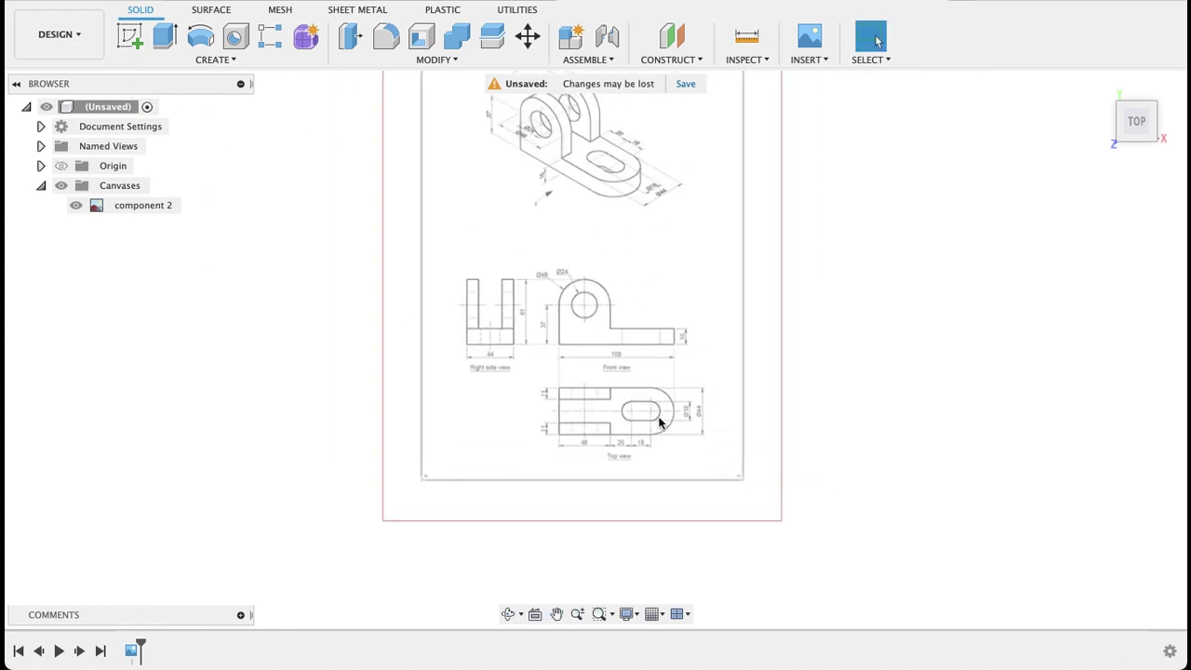
scroll(680, 281, up, 5)
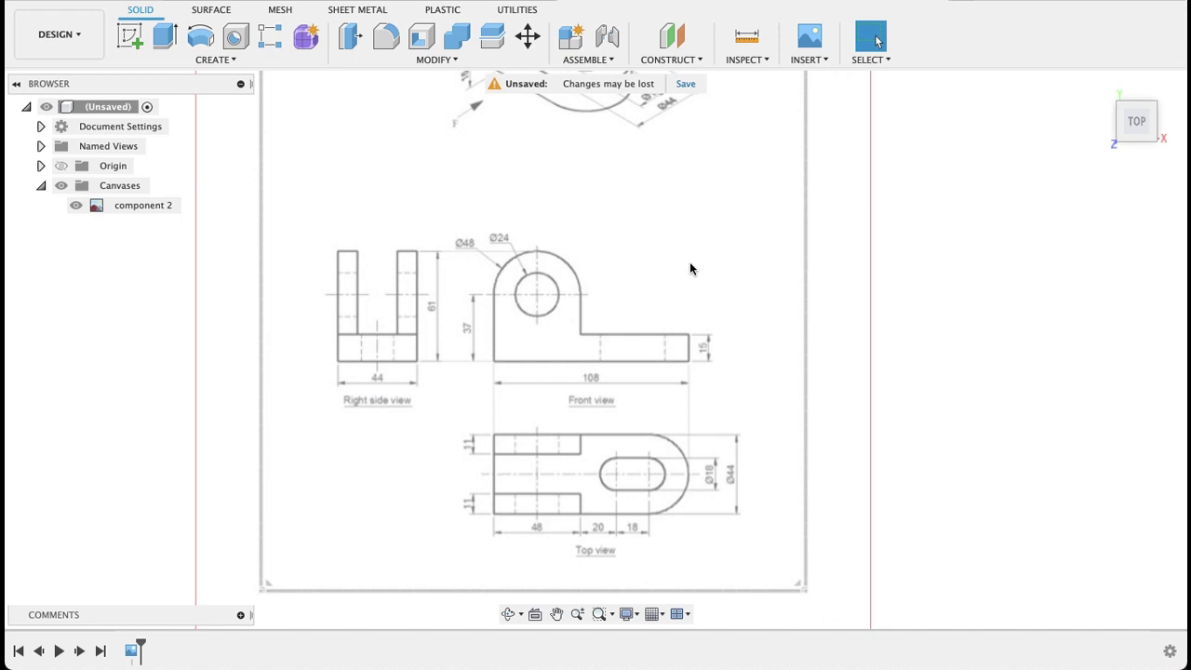
scroll(690, 269, down, 3)
middle_drag(695, 226, 686, 358)
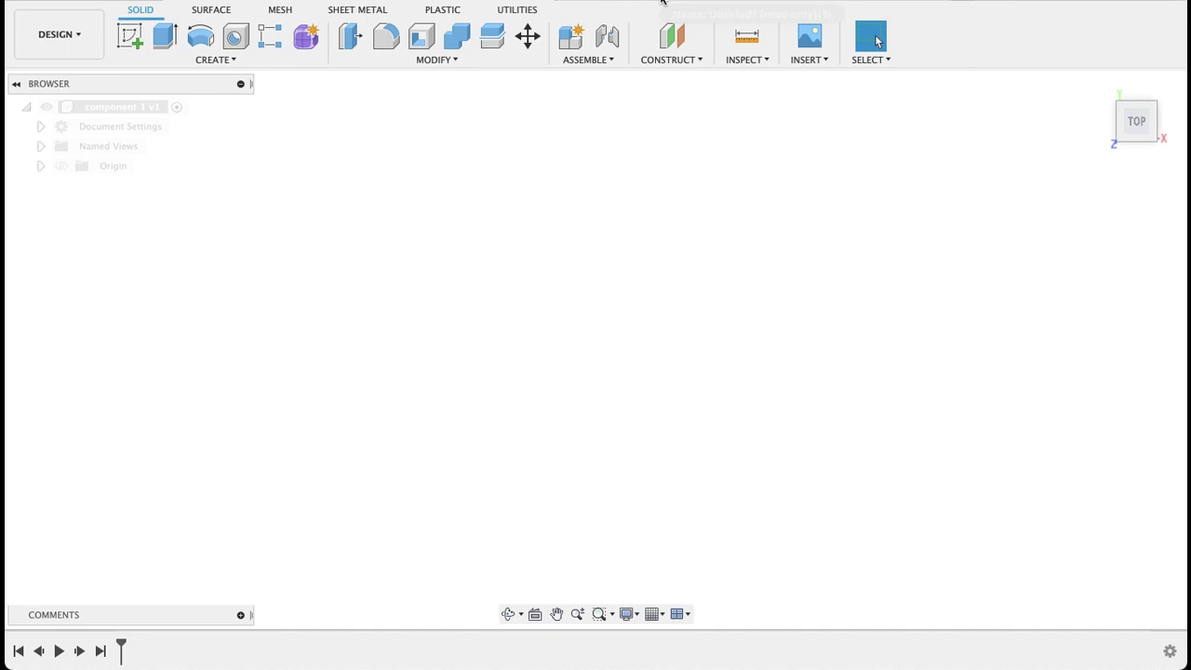
scroll(654, 311, down, 5)
mouse_move(660, 205)
middle_down()
mouse_move(633, 416)
mouse_move(644, 471)
mouse_move(651, 170)
middle_up()
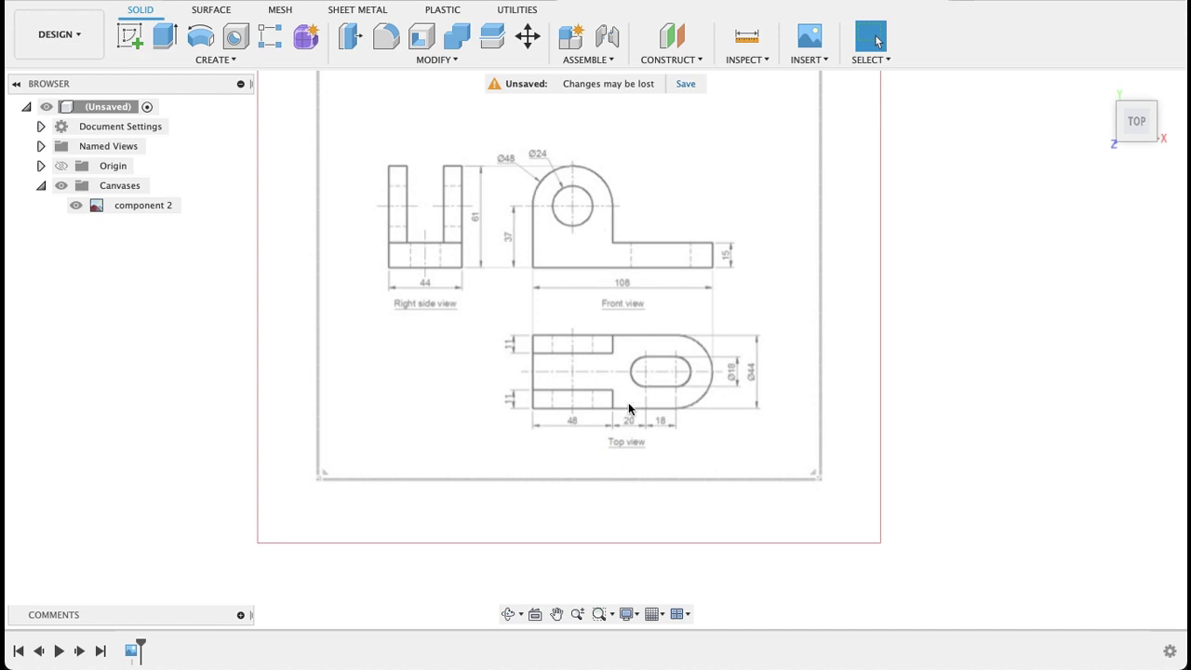
scroll(616, 433, up, 2)
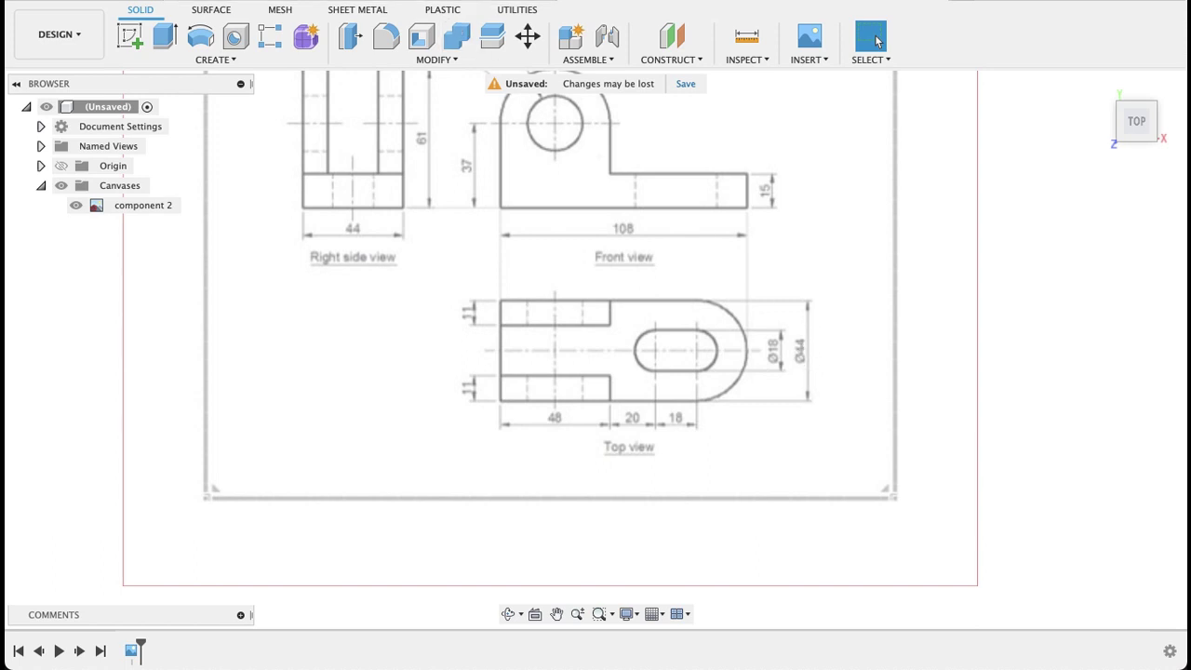
Switch to component 1 v1 and start a new sketch on the XY plane
key(super+z)
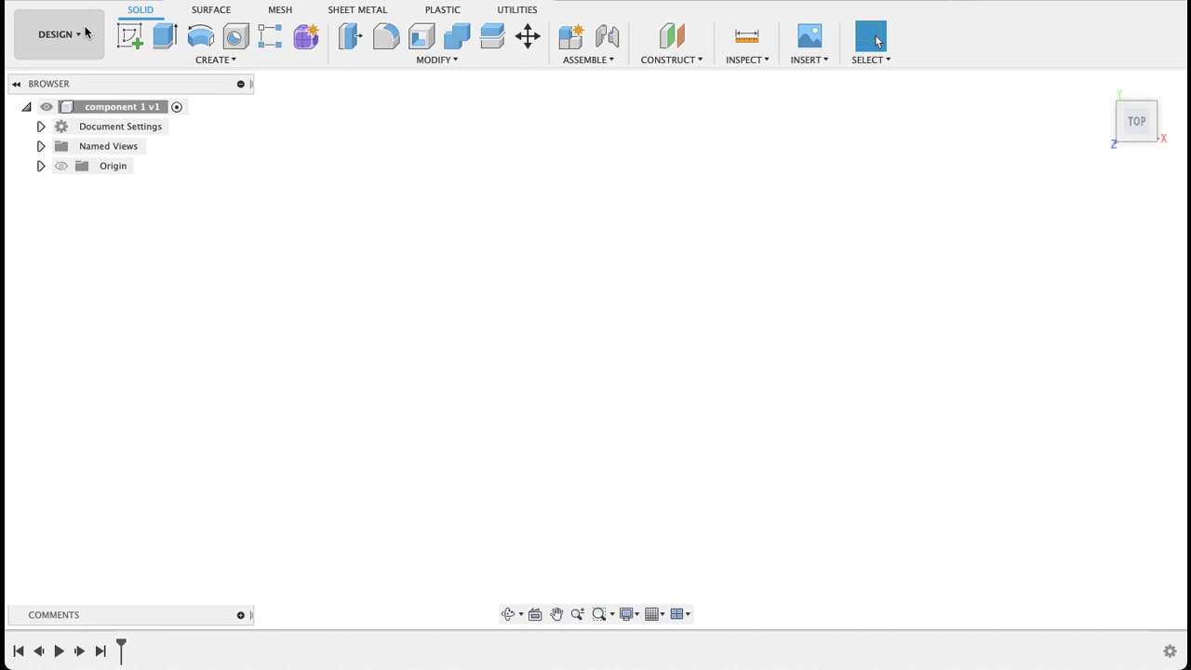
click(130, 35)
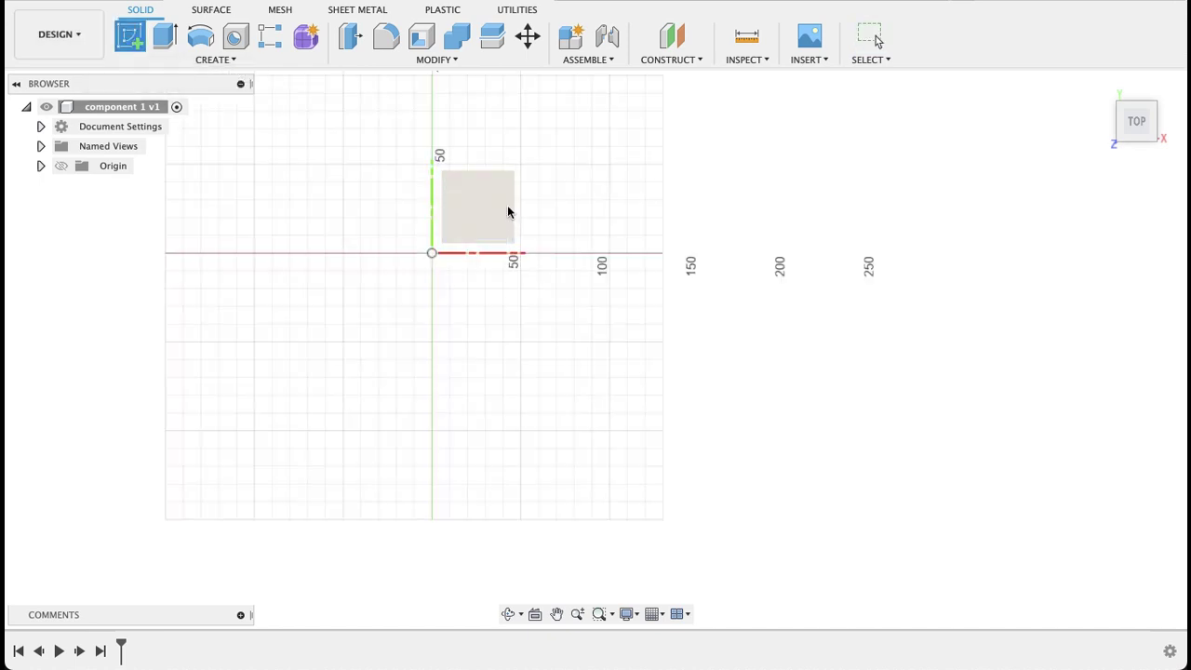
click(483, 213)
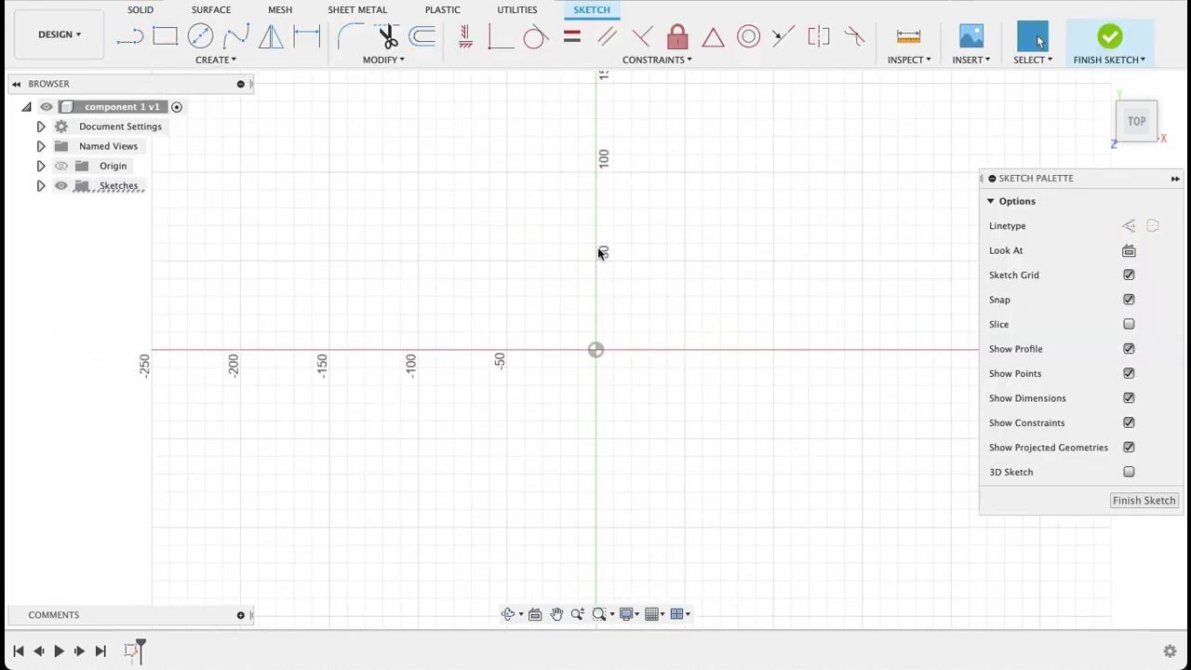
Draw a 44 mm tall rectangle from the origin, then set its width to 108 mm
click(165, 36)
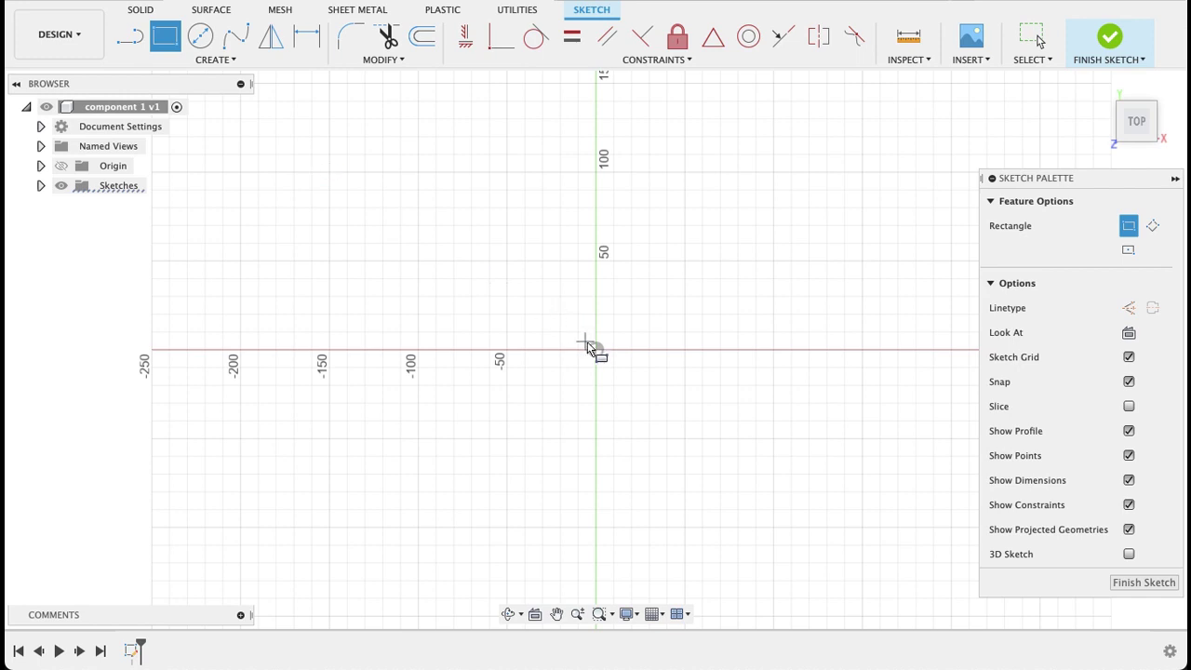
click(595, 351)
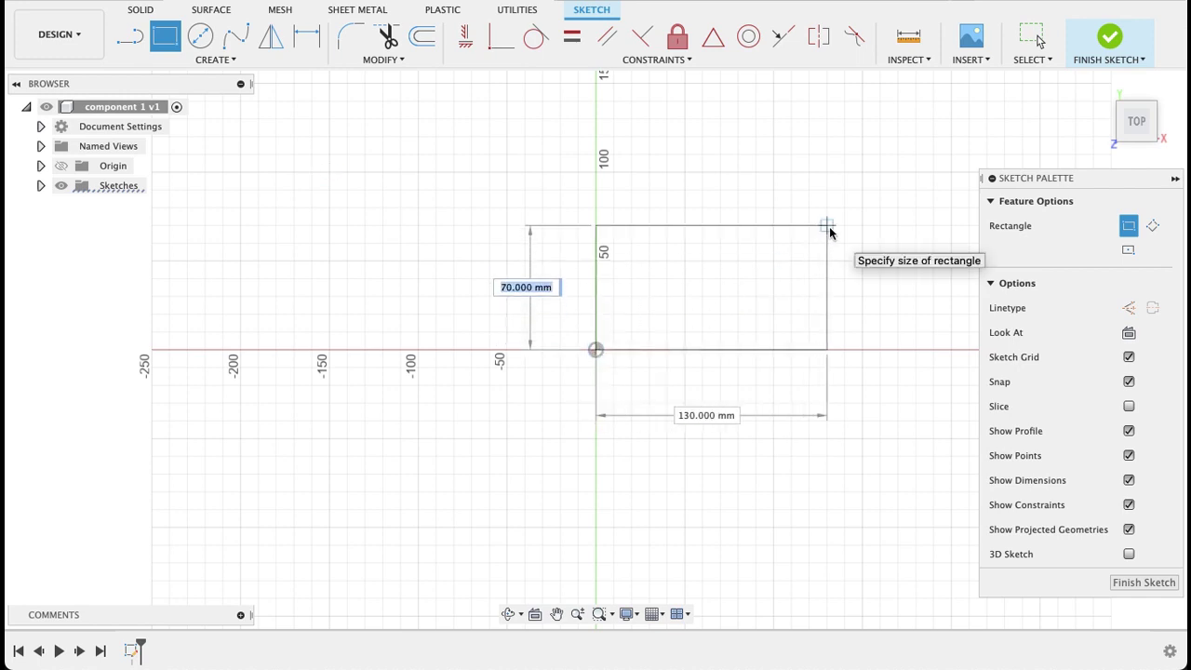
text(44)
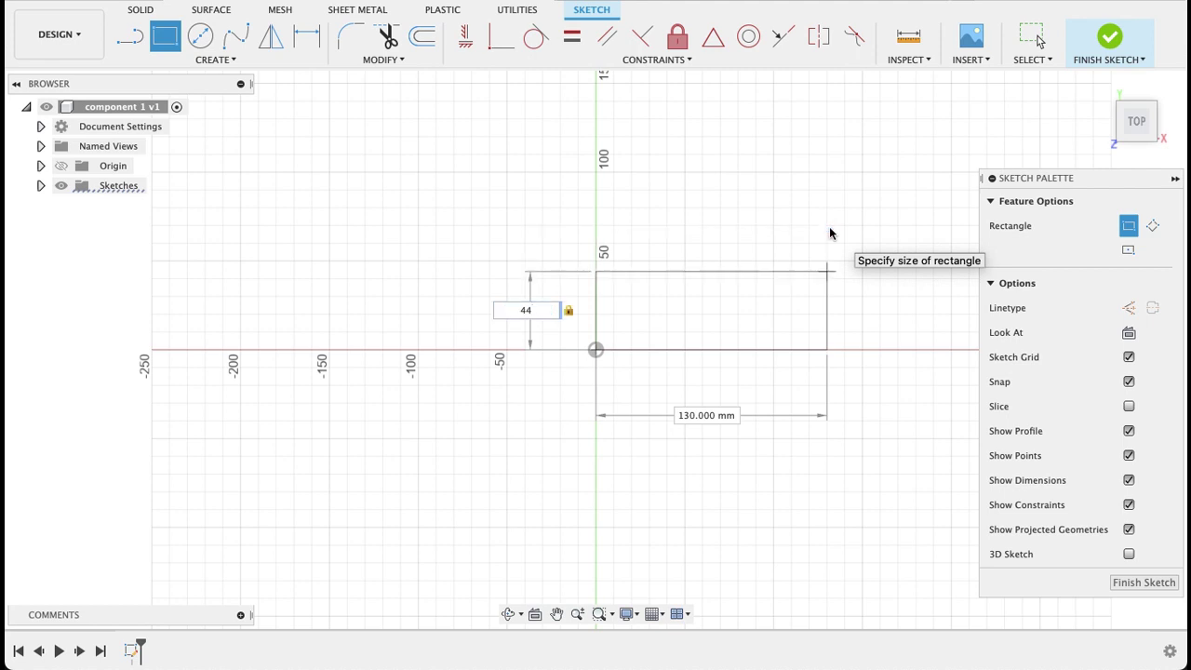
key(Tab)
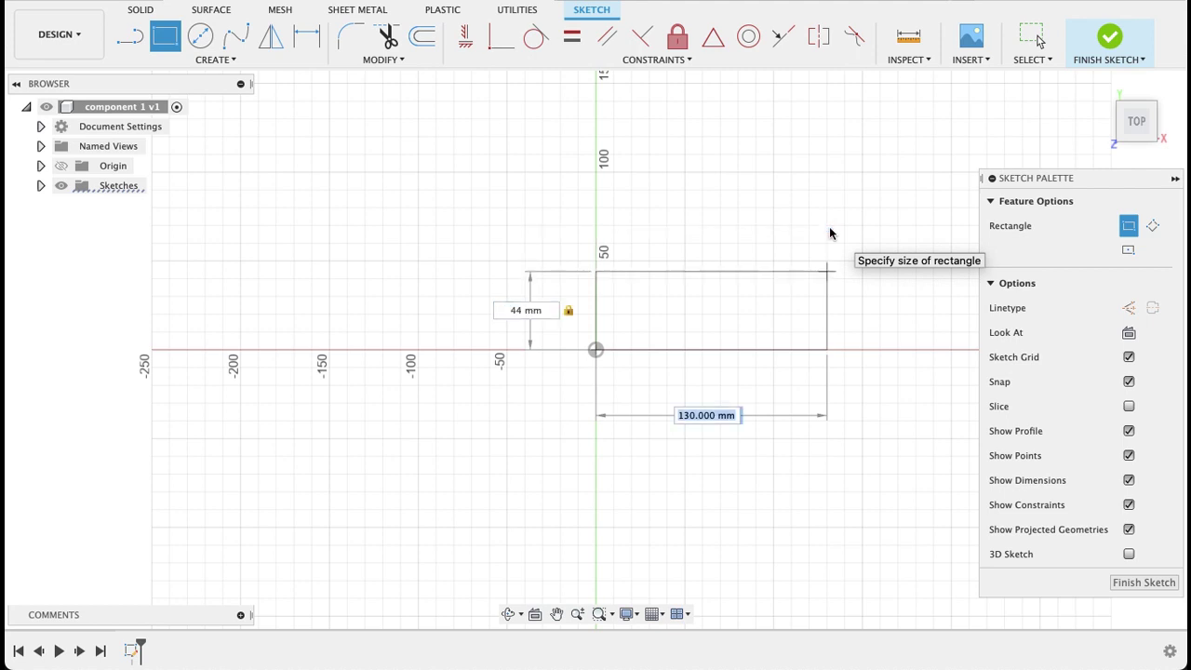
text(105)
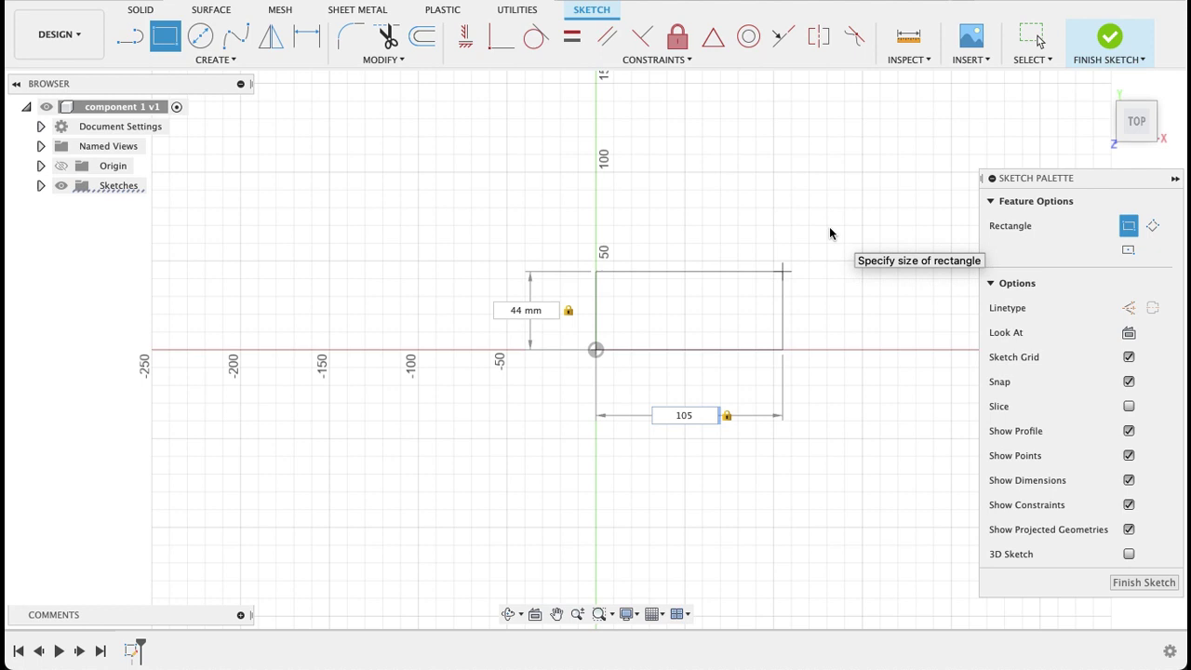
key(Return)
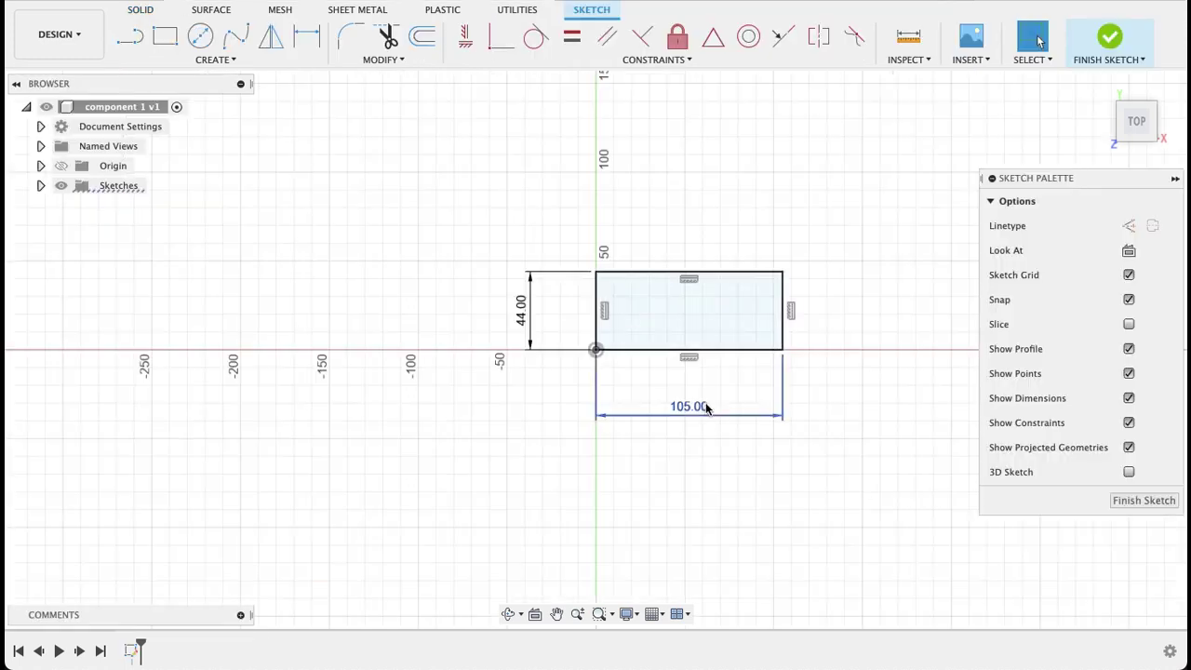
double_click(689, 407)
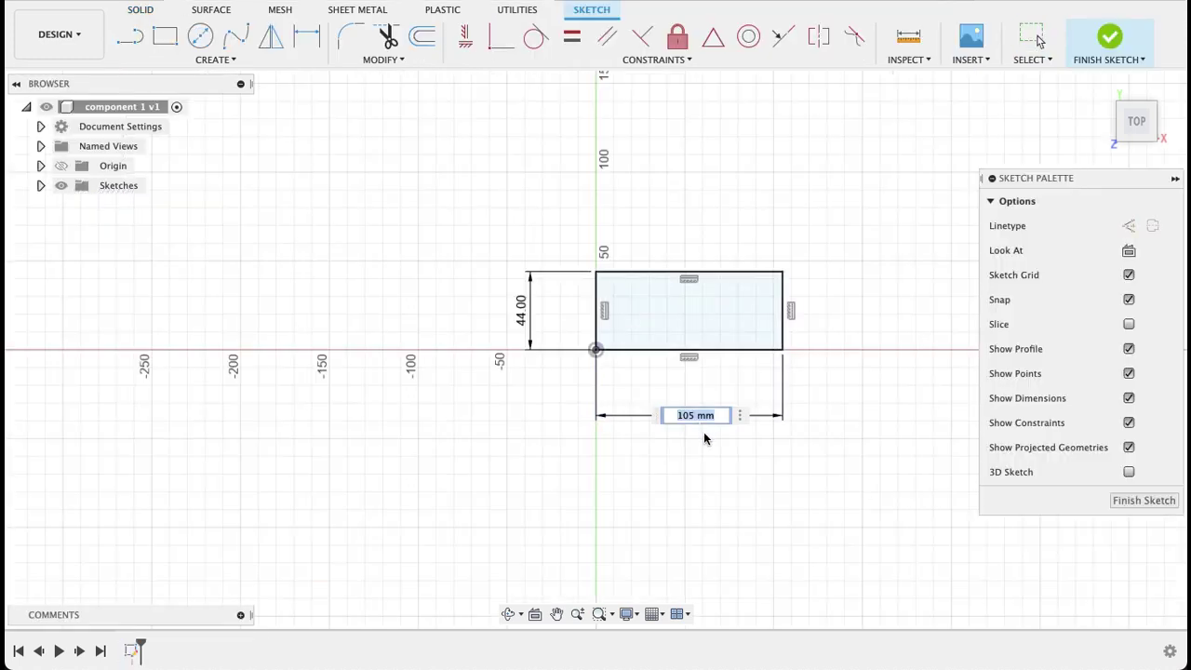
text(108)
key(Return)
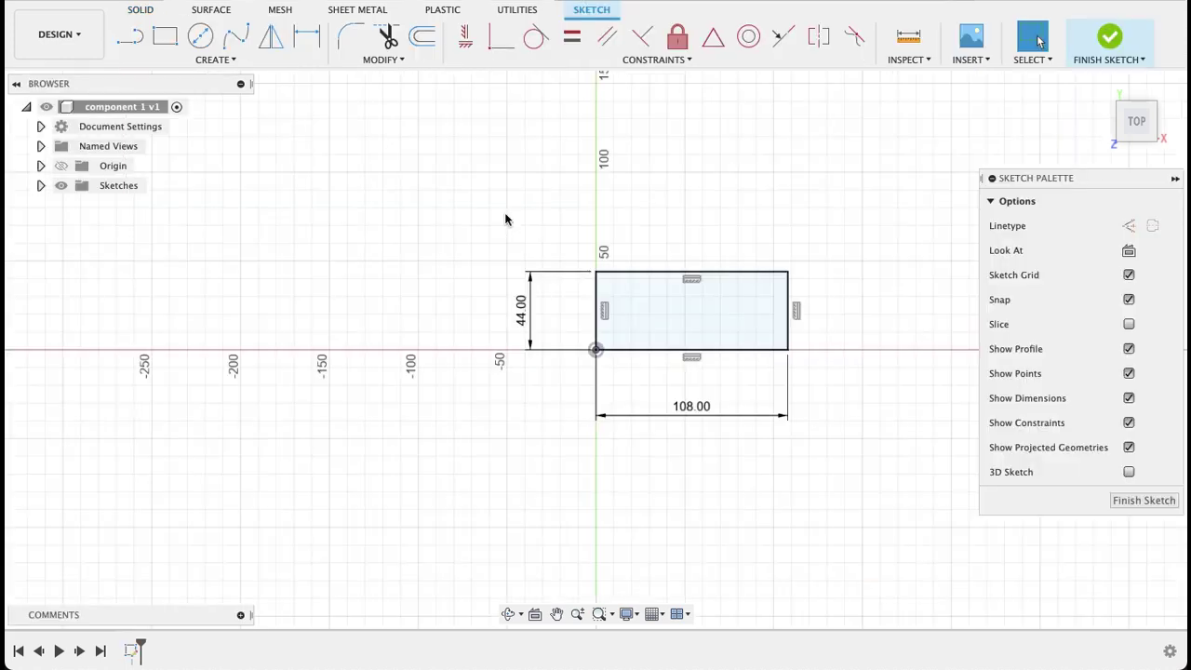
Fillet the rectangle's two right corners at 22 mm radius for a semicircular end
click(357, 45)
click(789, 279)
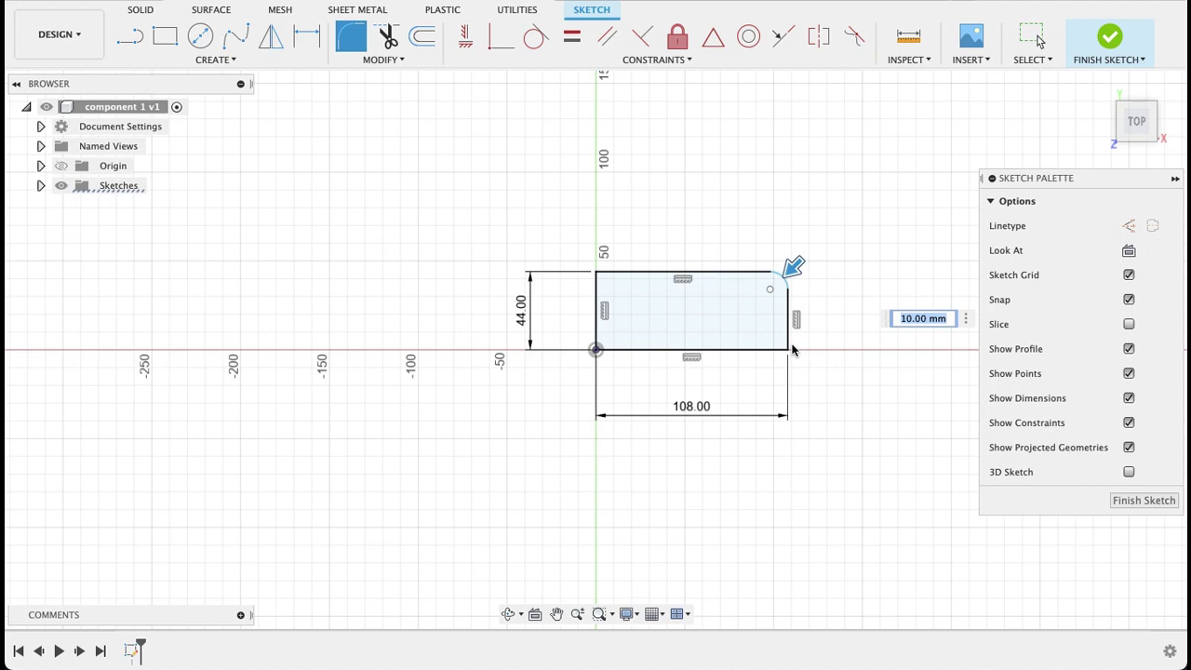
click(790, 350)
key(Return)
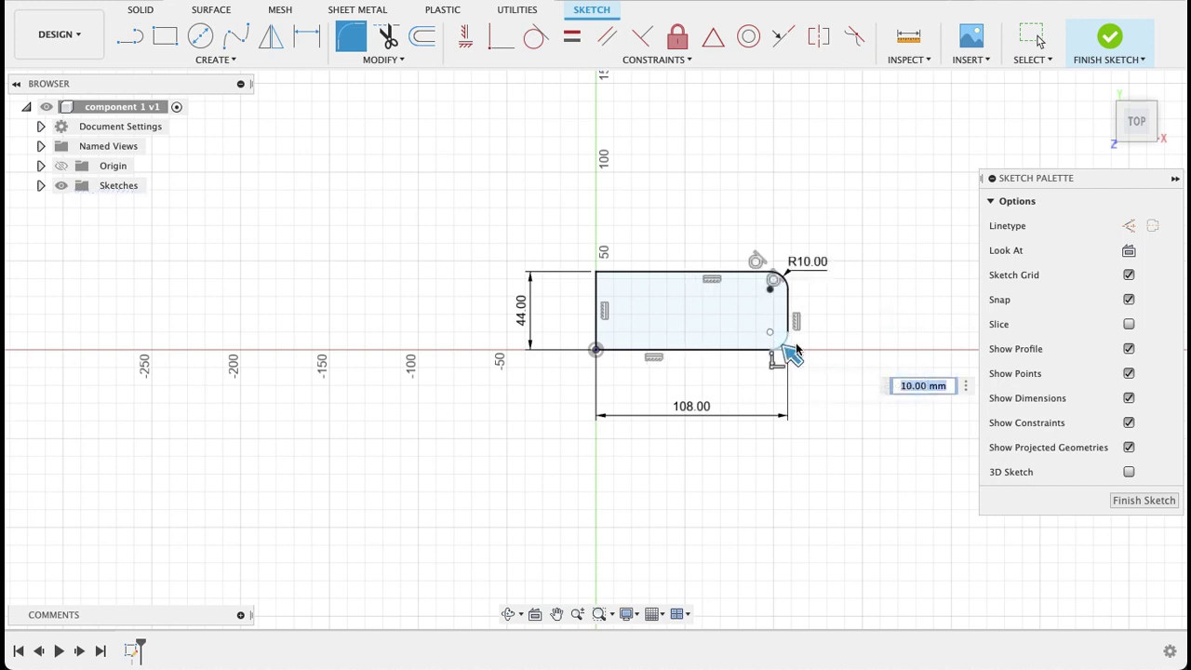
text(22)
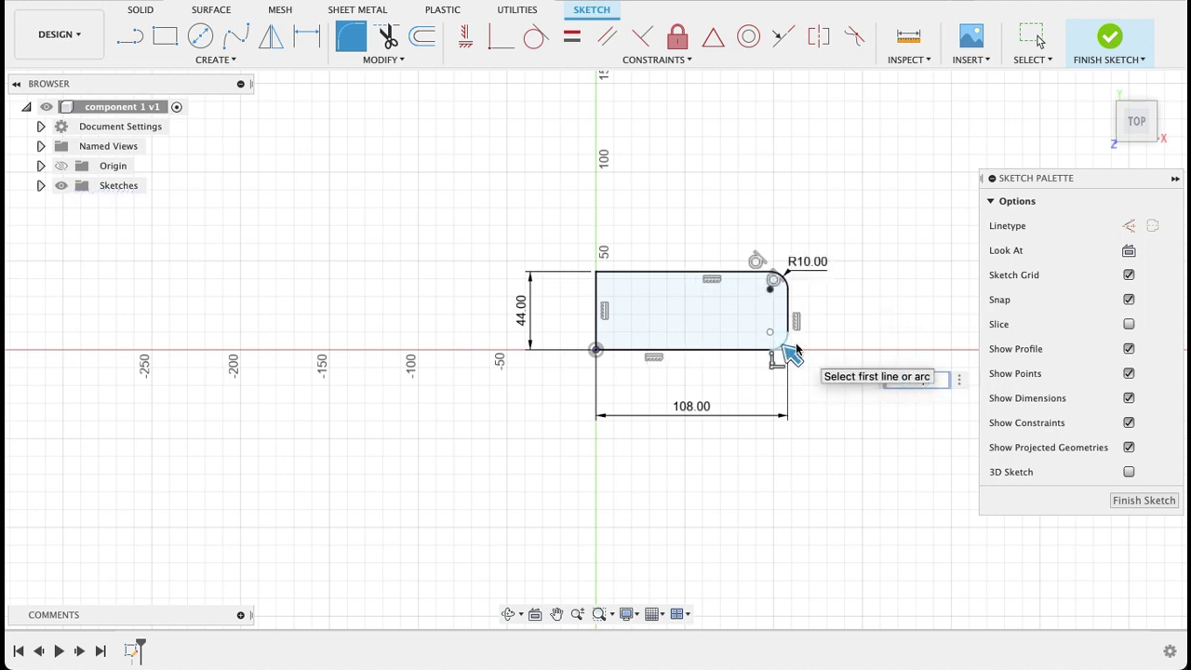
key(Return)
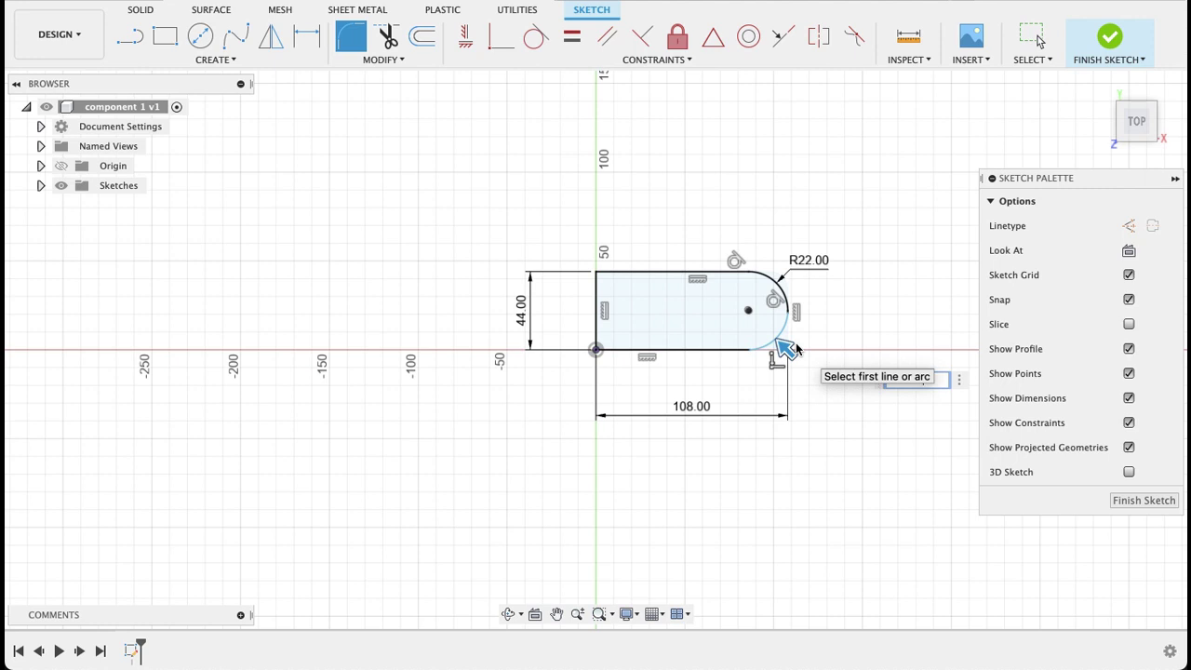
key(Escape)
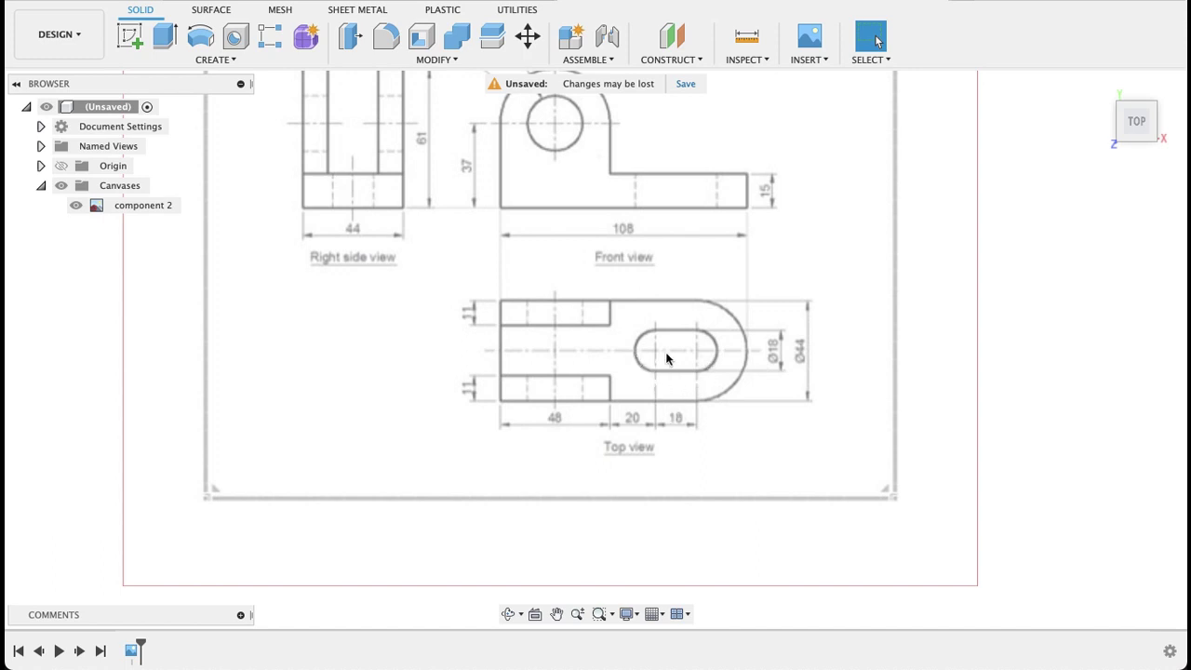
Back in the sketch, draw a small rectangle inside the base plate for the slot
click(385, 3)
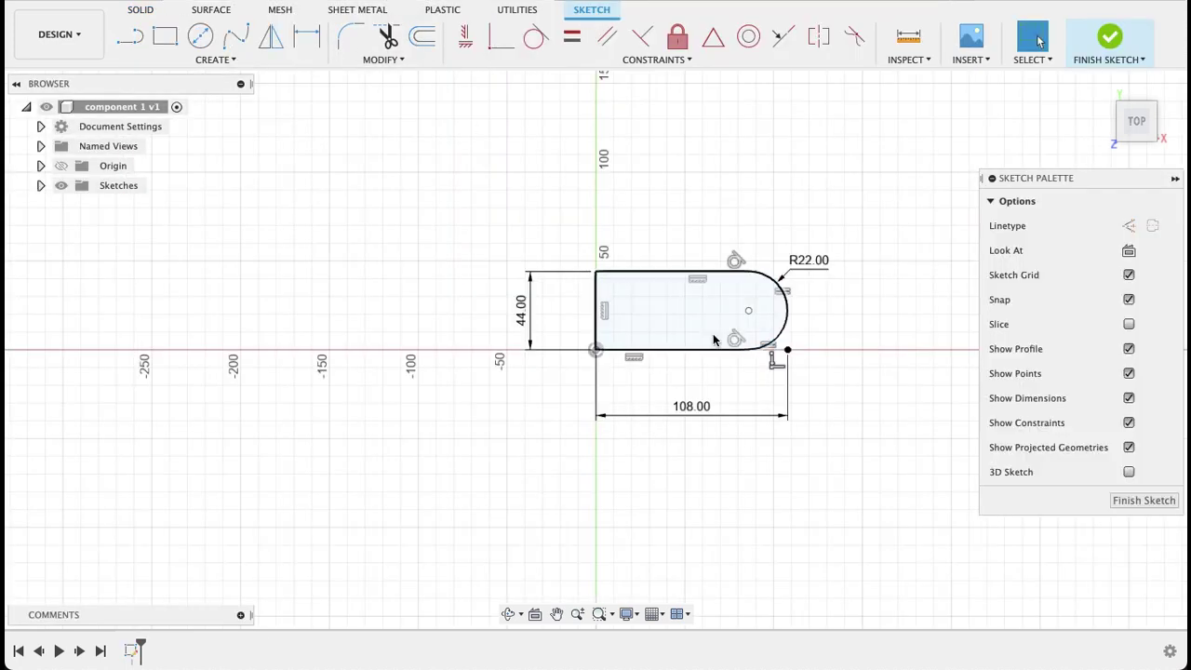
click(164, 36)
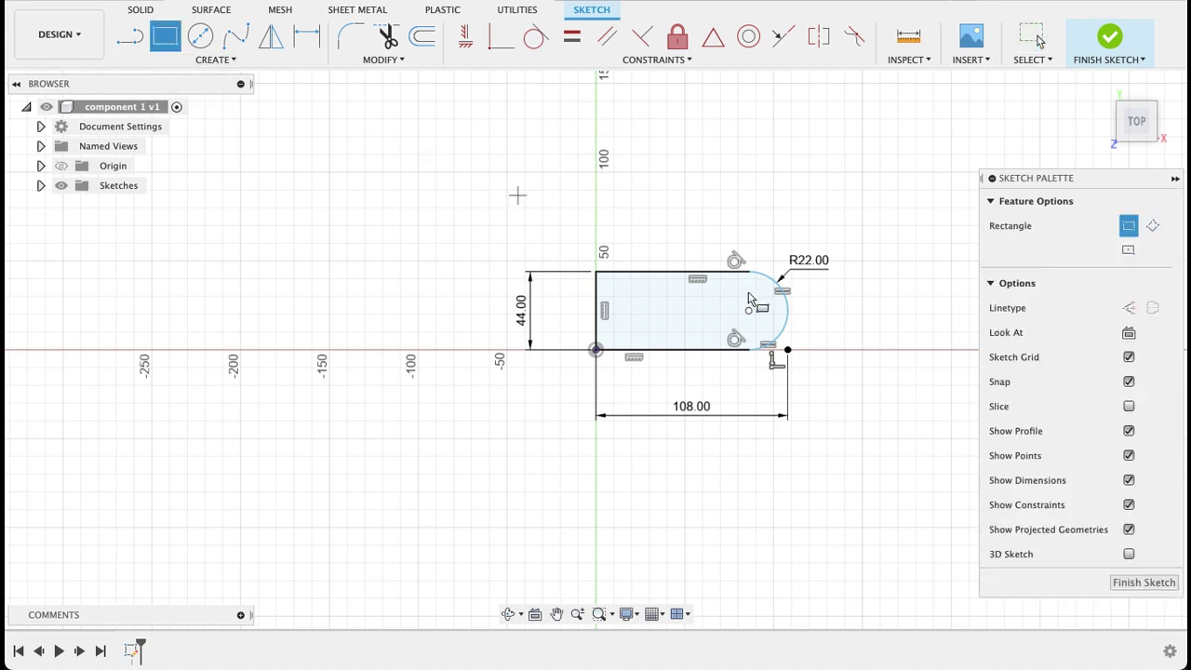
click(684, 296)
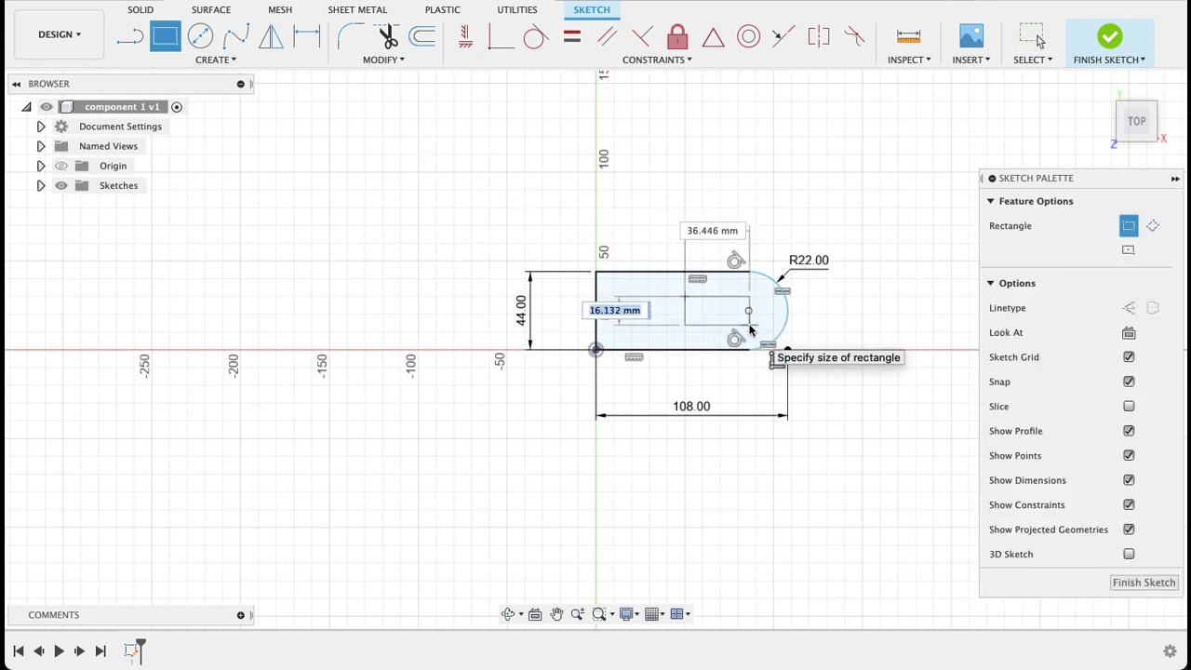
click(750, 327)
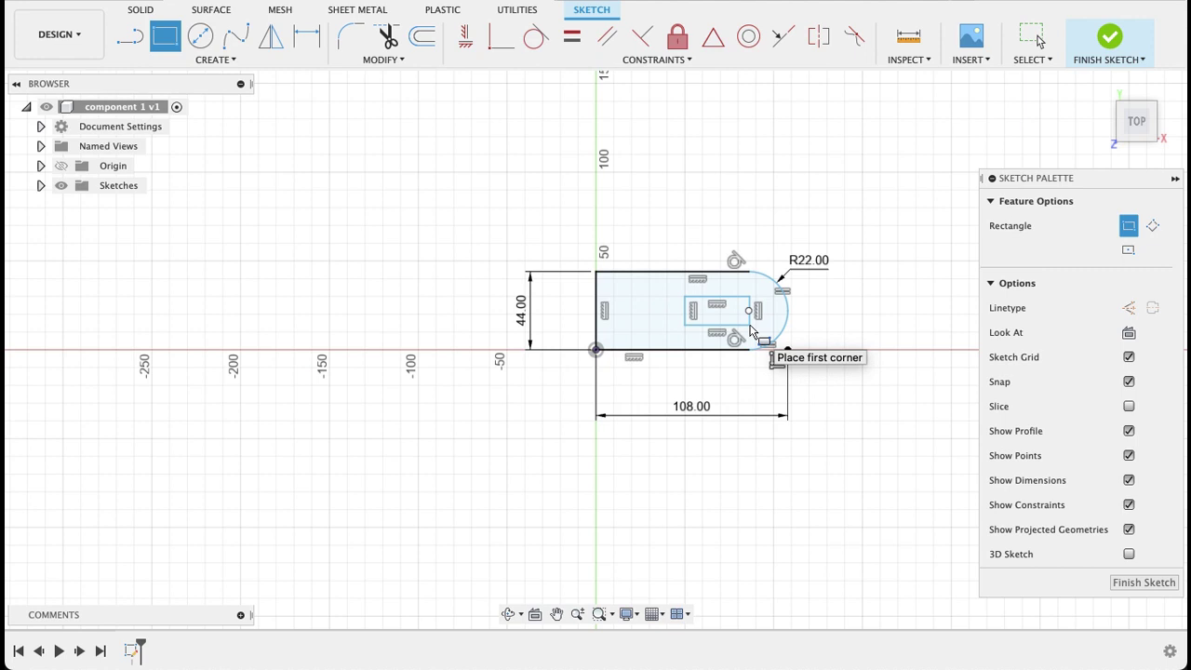
Dimension the slot rectangle 18 mm high and 36 mm (18*2) long
key(d)
click(686, 312)
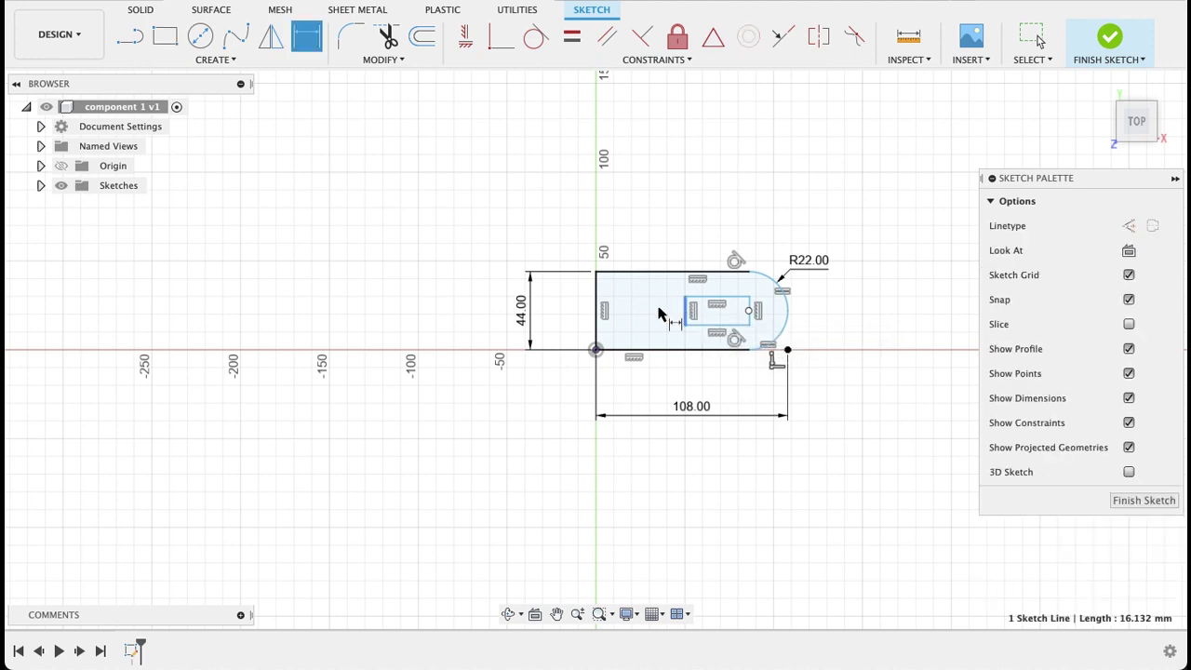
click(658, 313)
text(18)
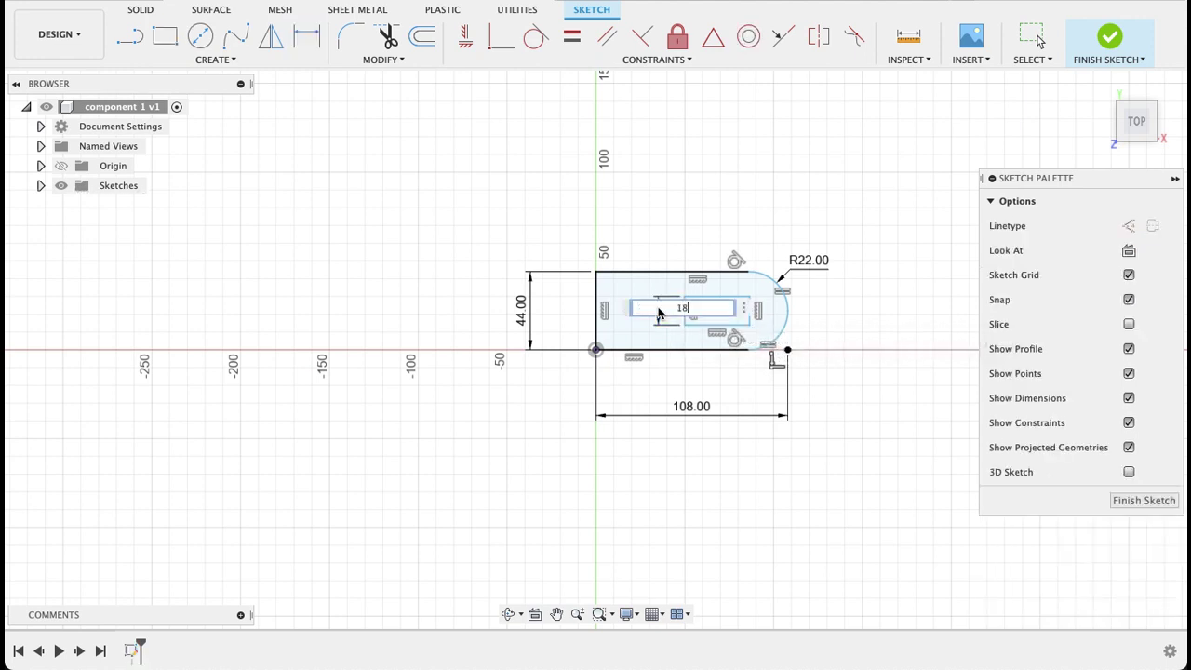
key(Return)
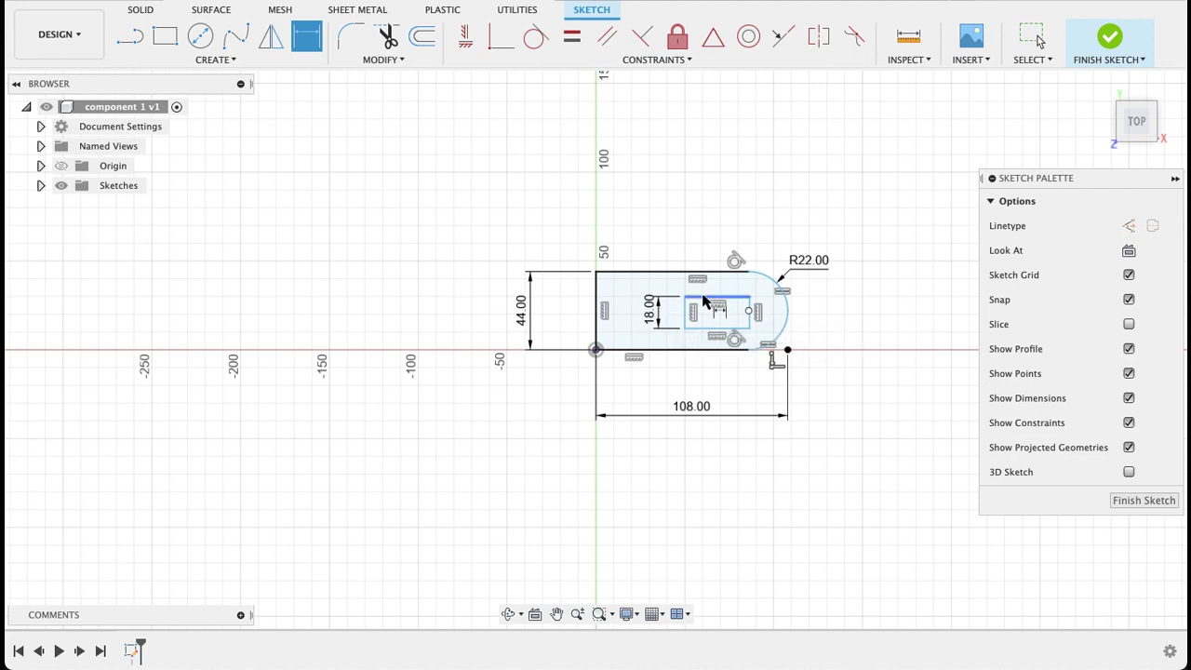
click(704, 299)
click(716, 289)
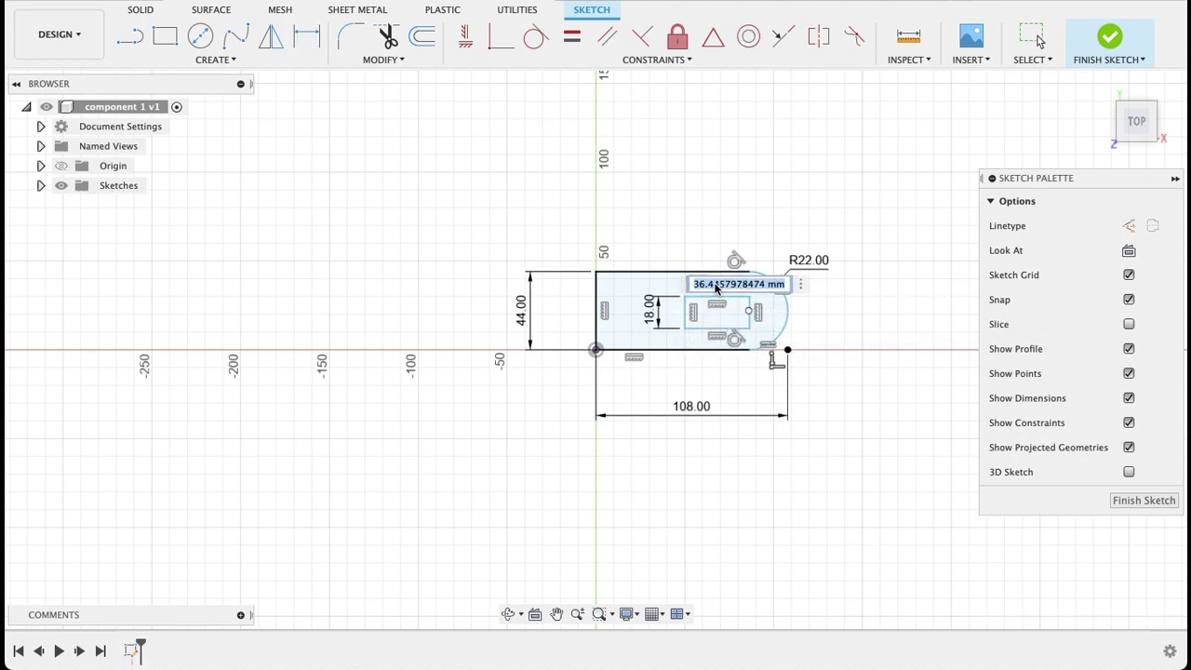
text(18)
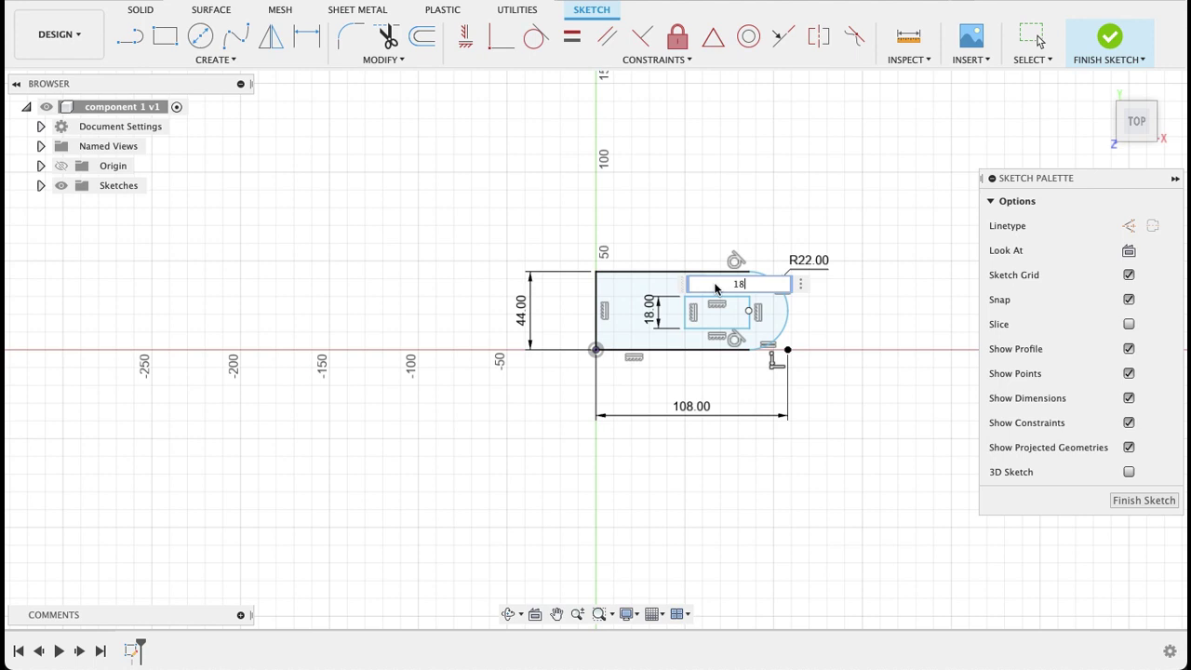
text(*2)
key(Return)
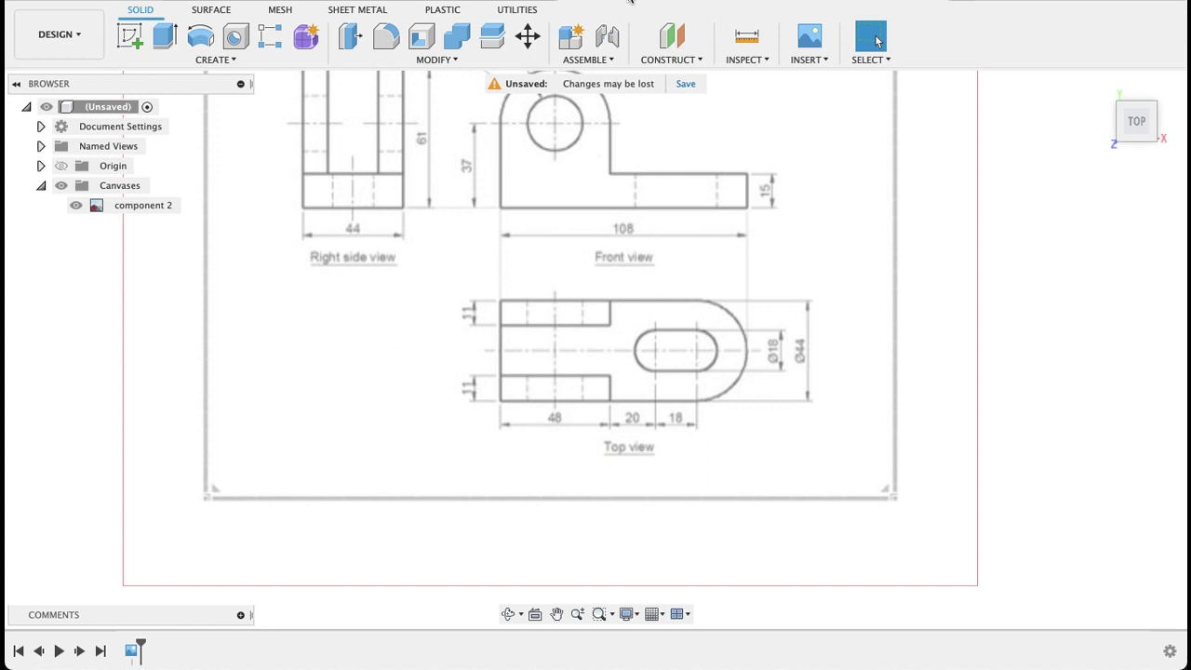
Round all four corners of the inner slot rectangle with a 5 mm fillet
click(669, 346)
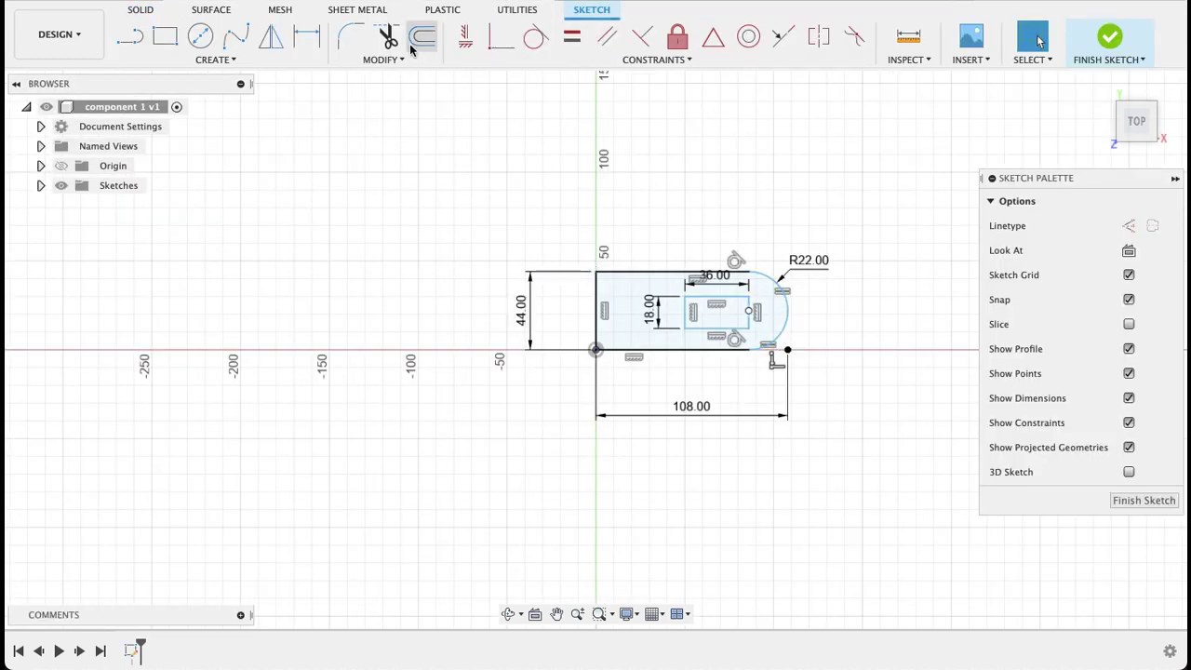
click(349, 34)
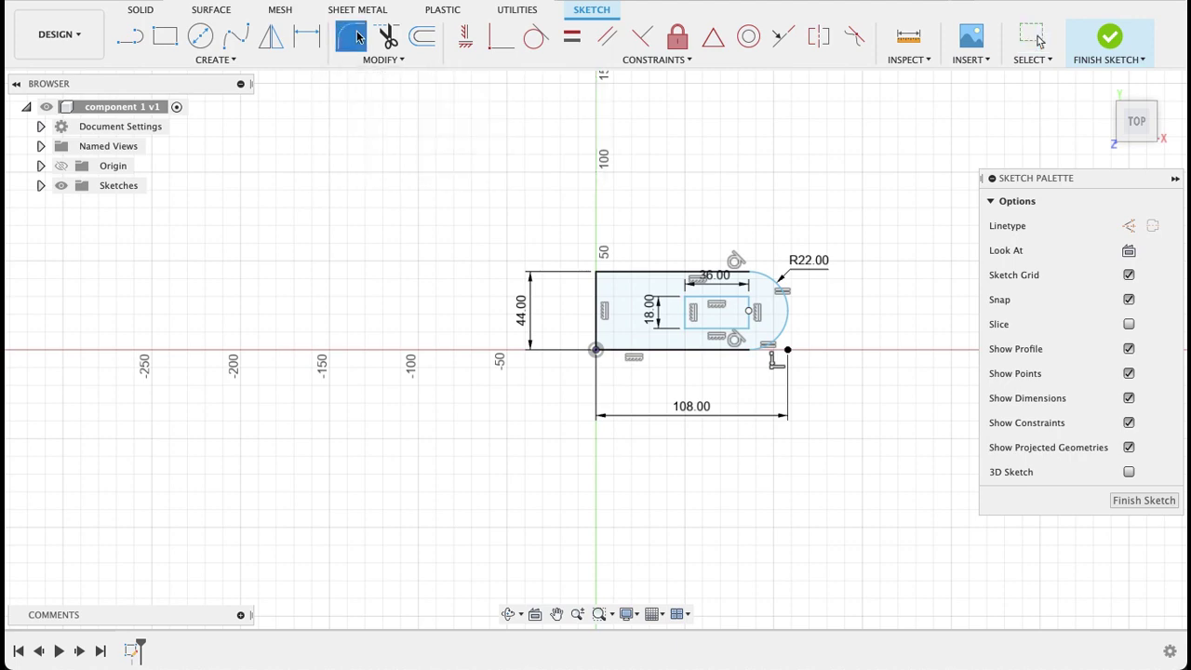
scroll(743, 308, up, 4)
click(758, 287)
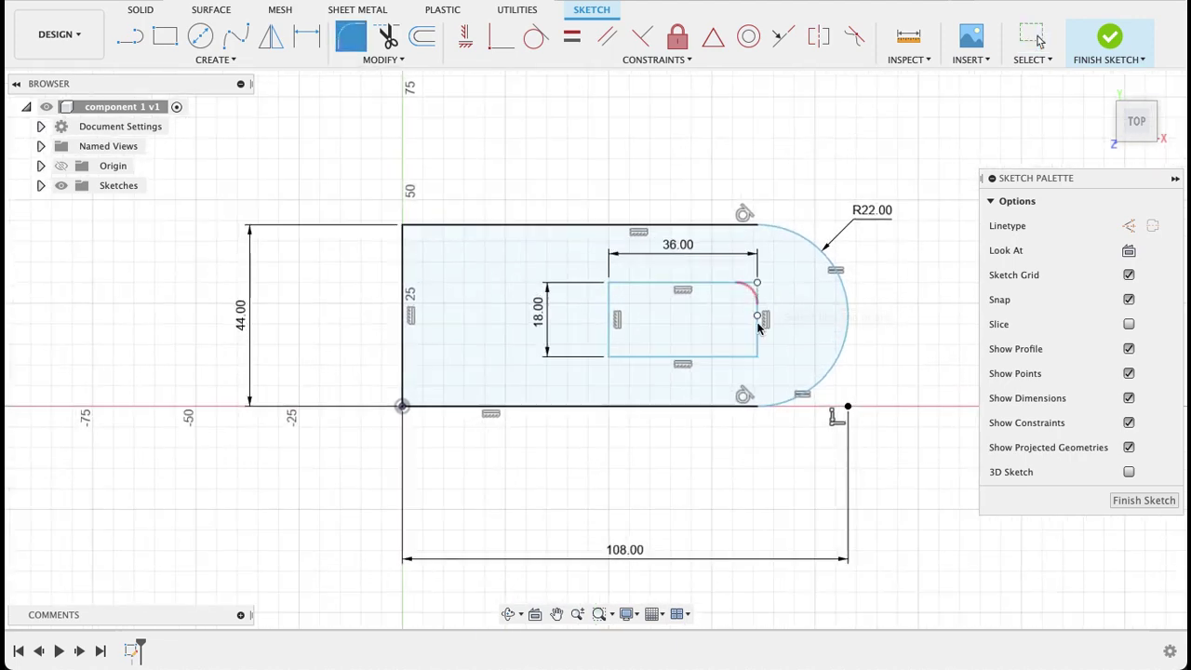
text(5)
key(Return)
click(756, 355)
key(Return)
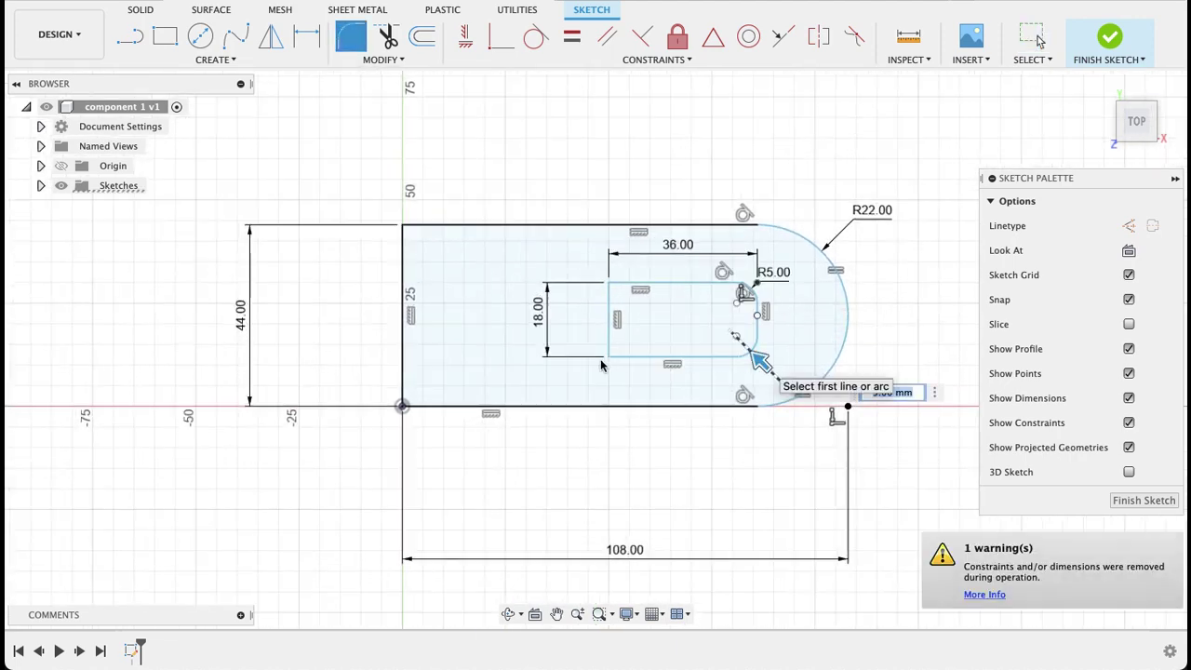
click(611, 357)
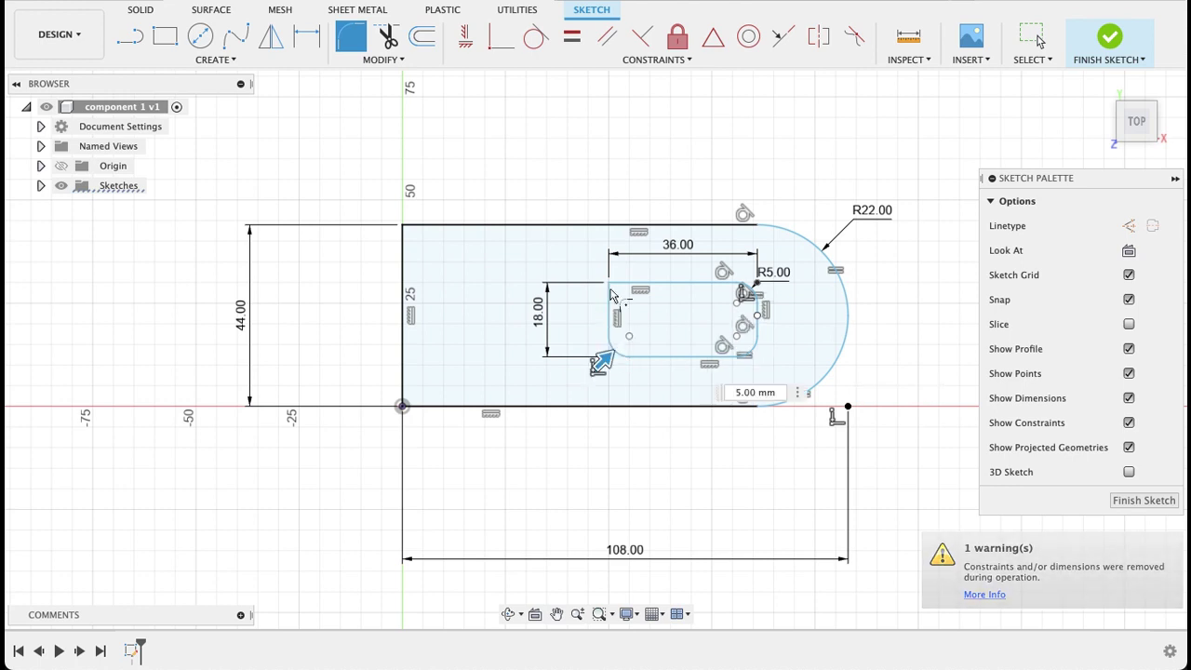
key(Return)
click(614, 289)
key(Return)
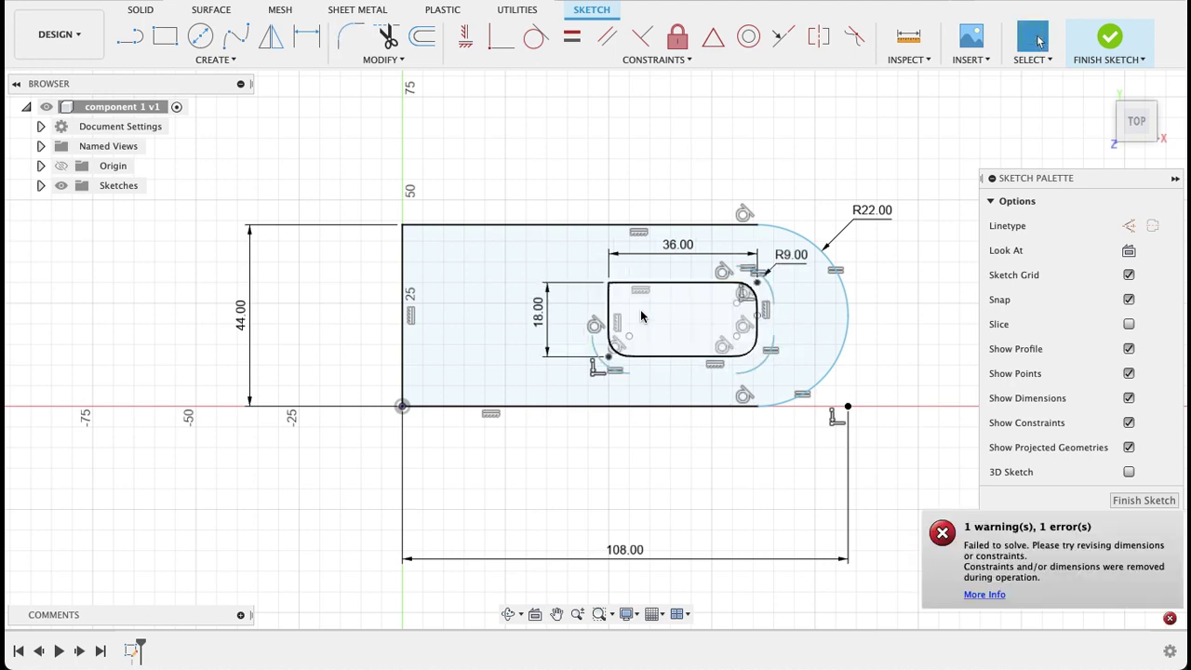
Change the slot corner fillets to 9 mm and select the slot outline
key(Return)
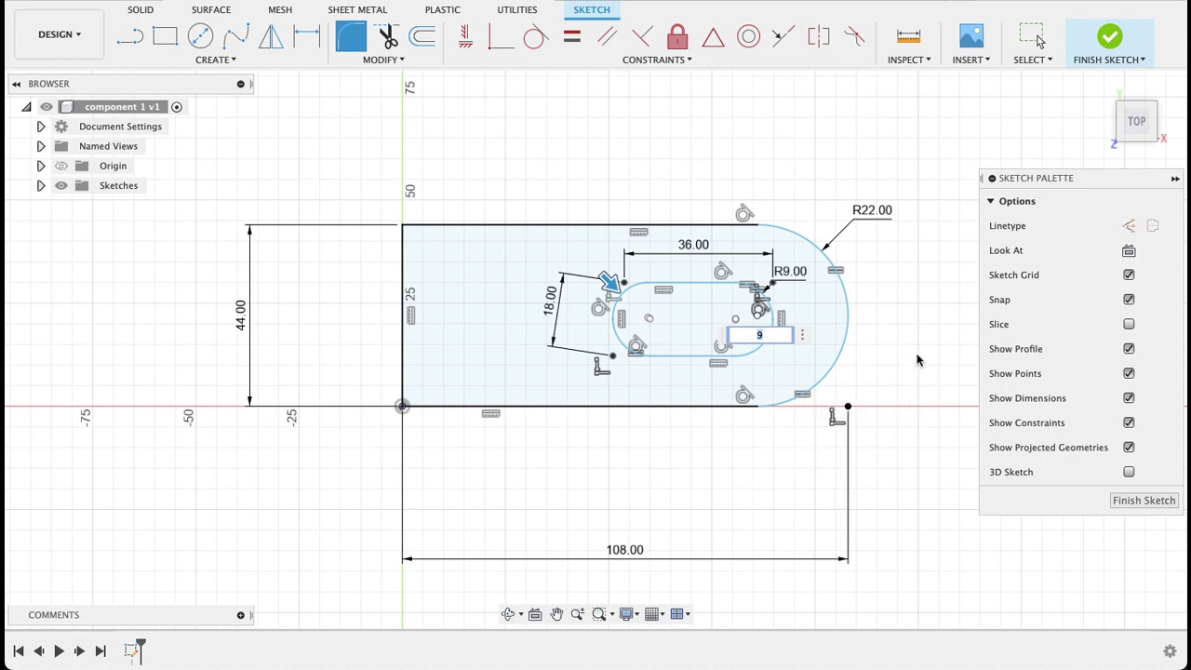
key(Return)
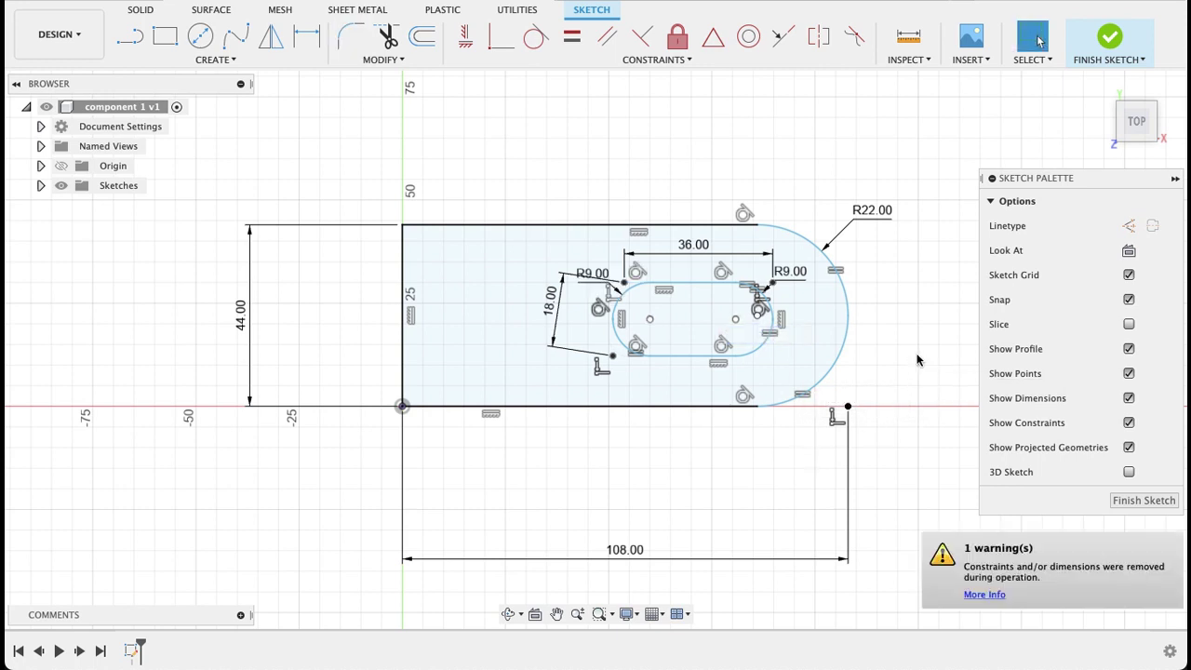
double_click(749, 345)
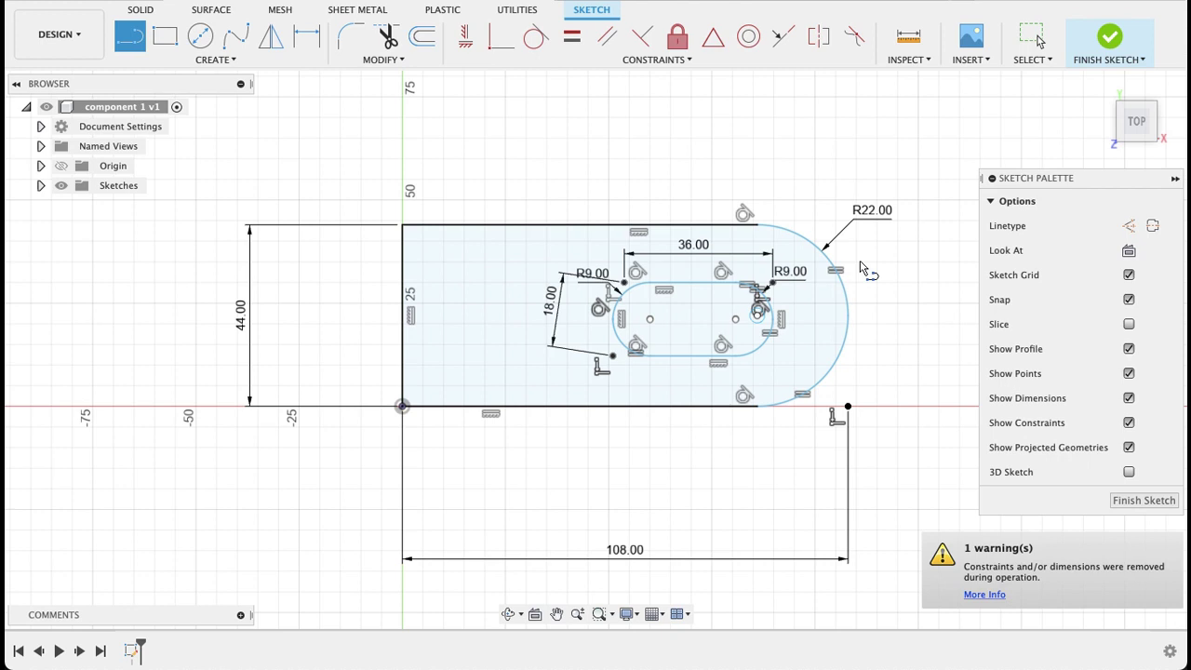
Draw a construction line between the centres of the slot's two ends
click(1128, 226)
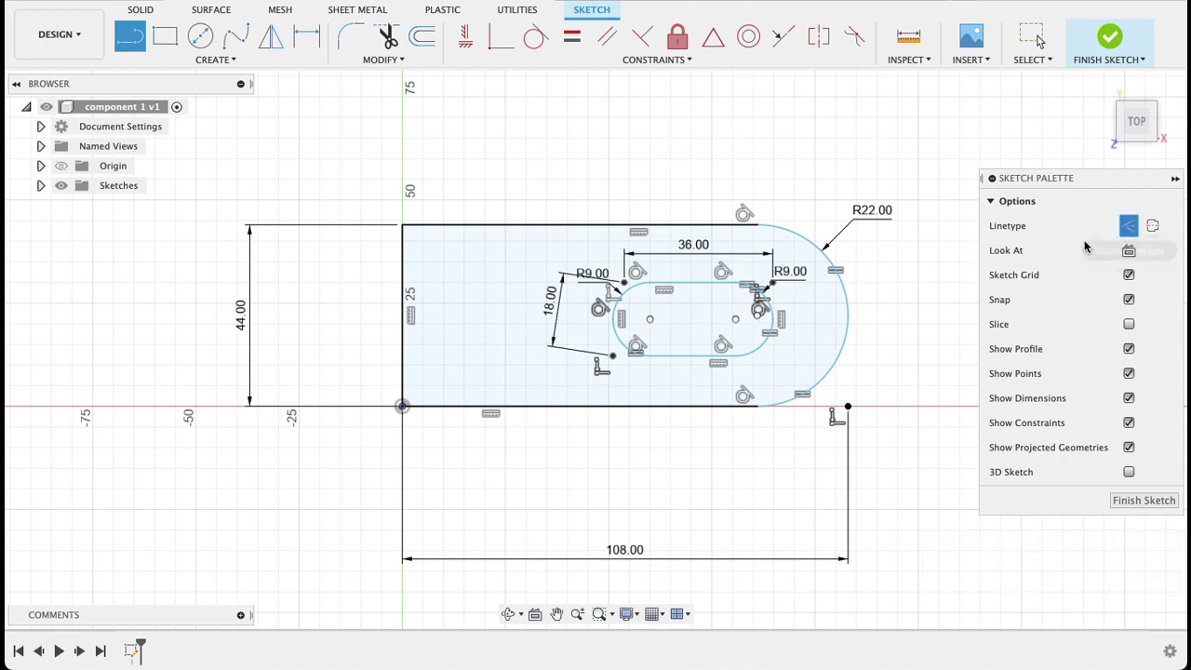
click(735, 319)
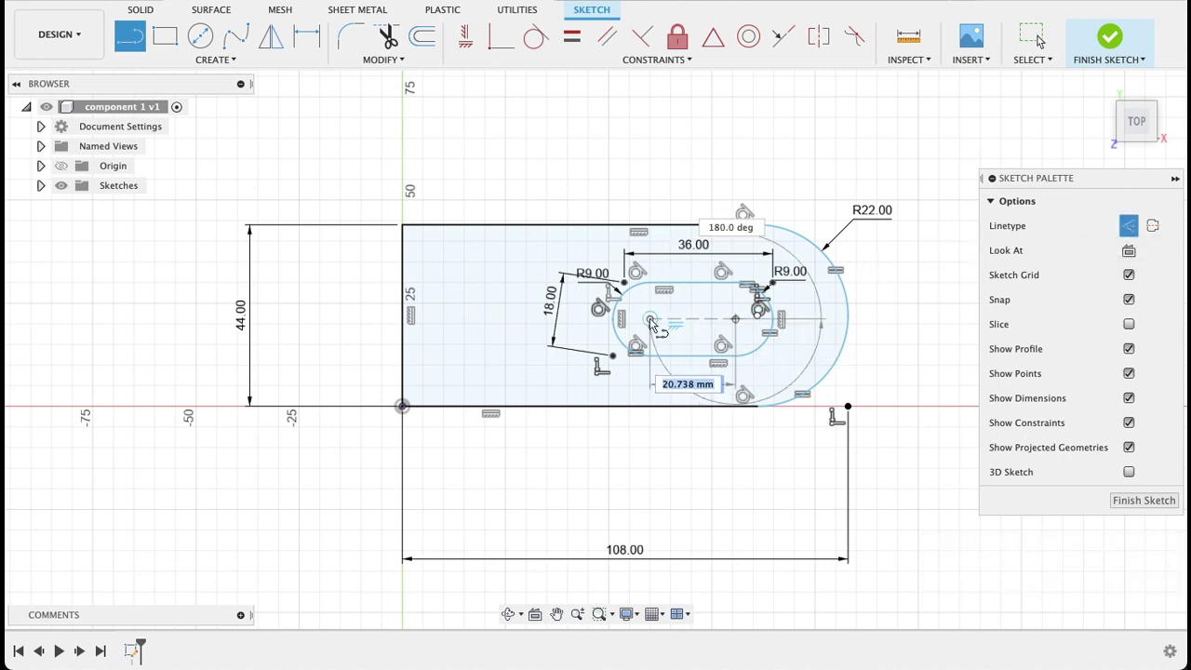
click(649, 319)
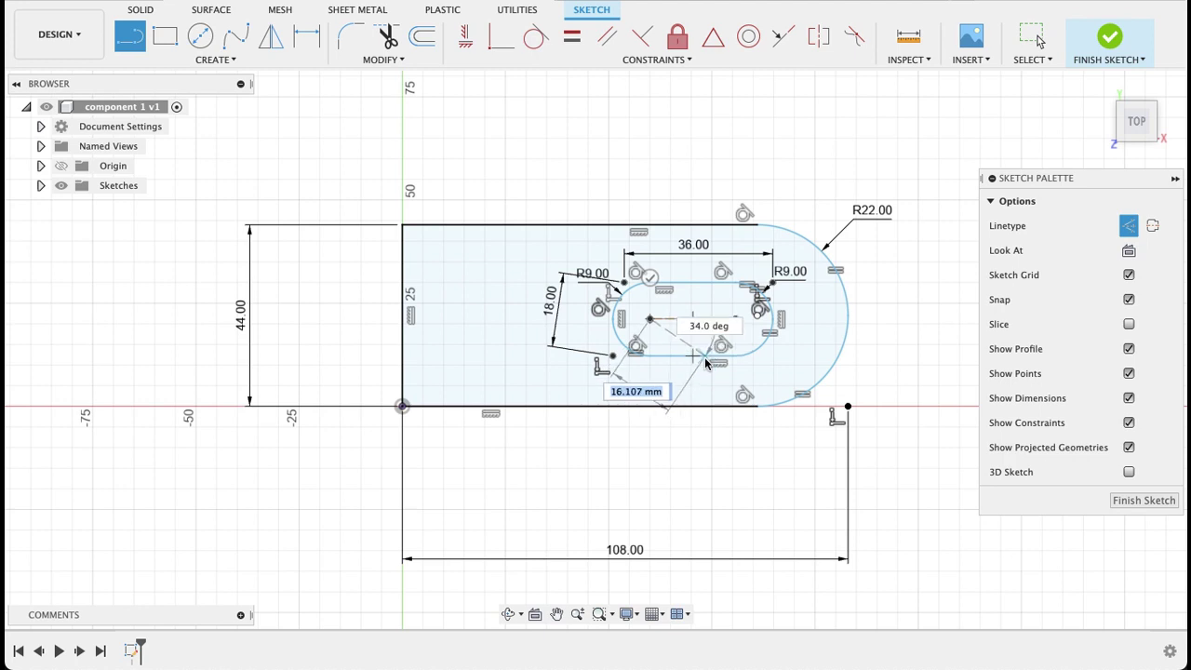
key(Escape)
Dimension the slot centre line 22 mm below the plate's top edge
key(d)
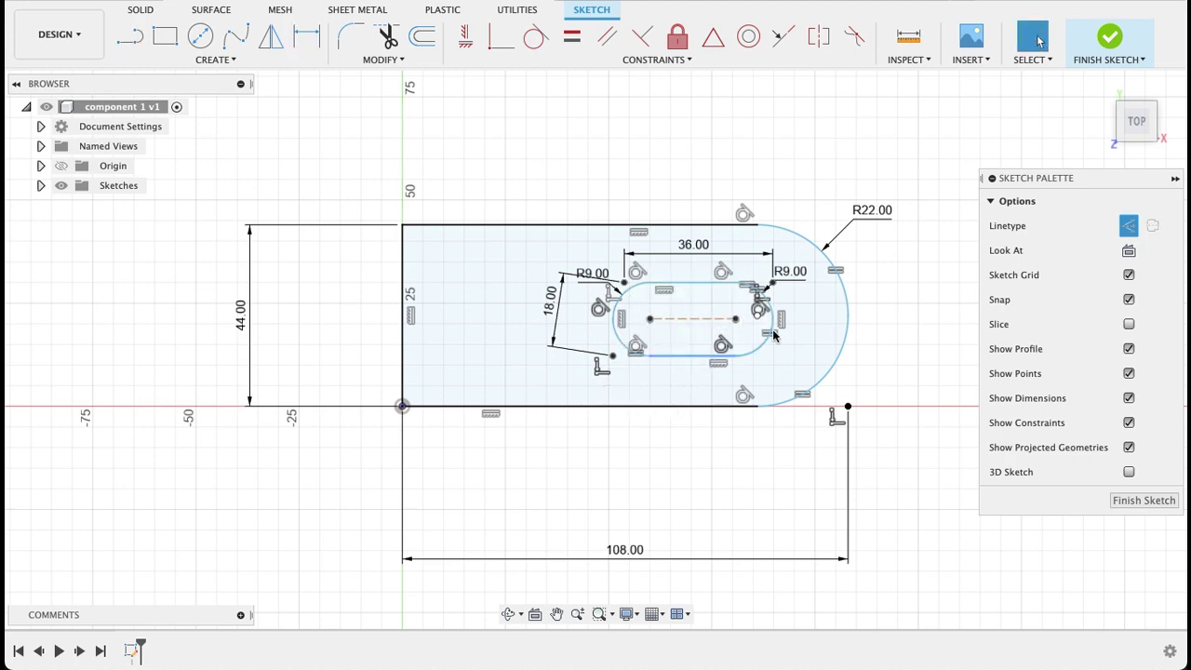
key(Escape)
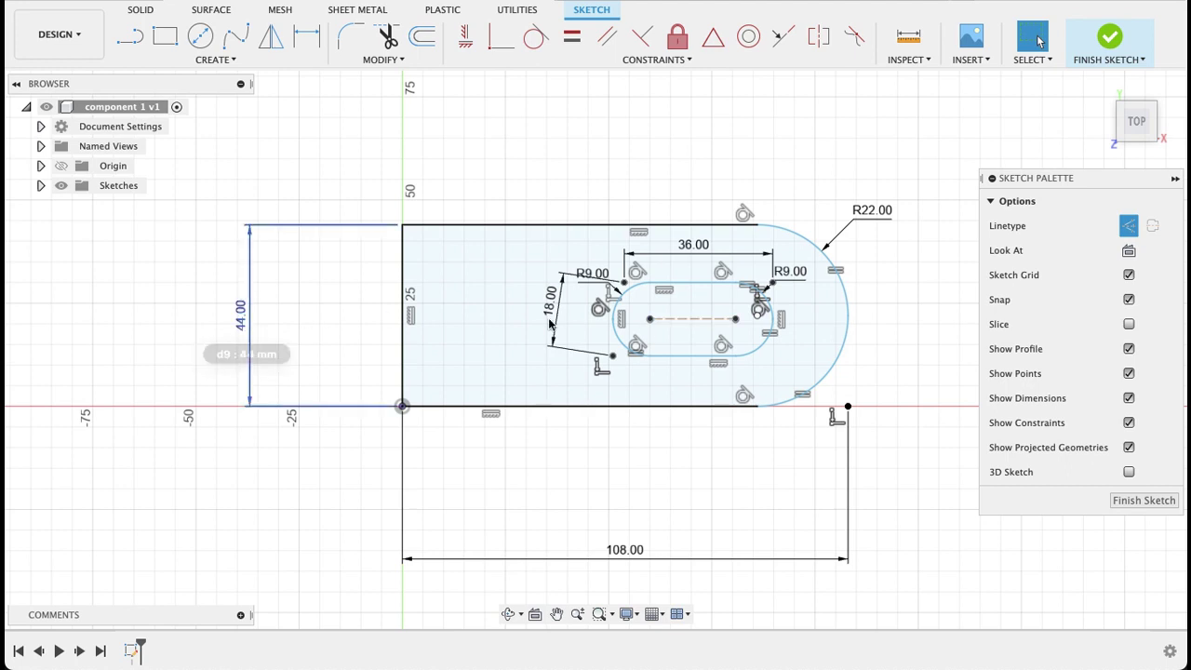
key(d)
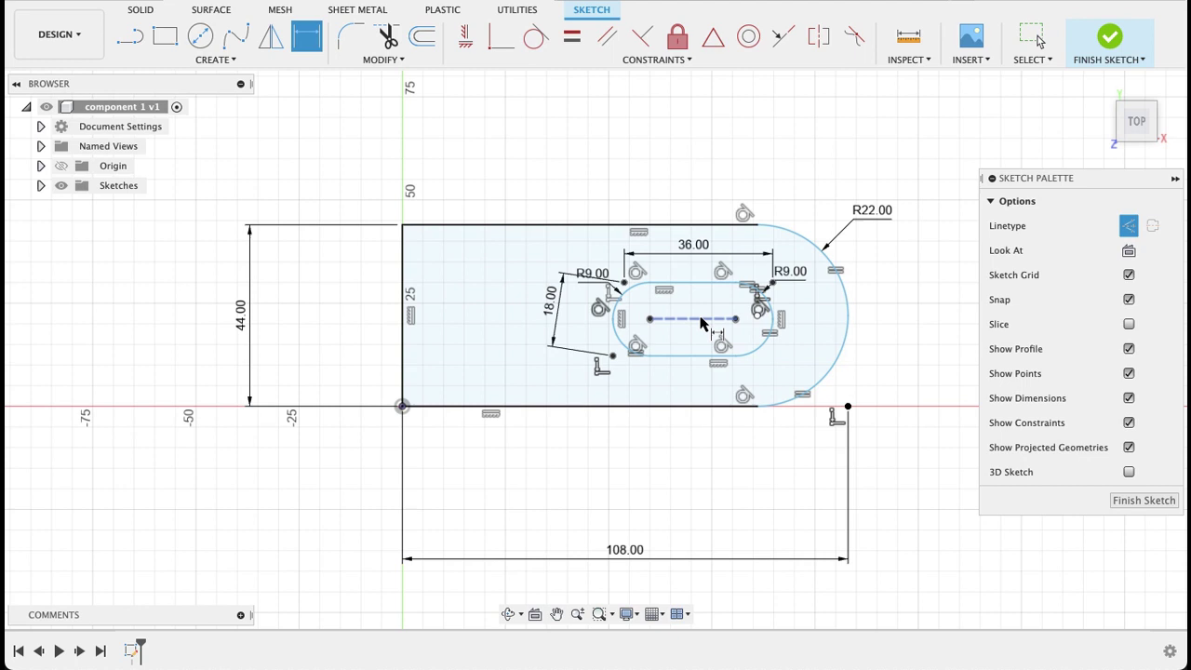
click(700, 318)
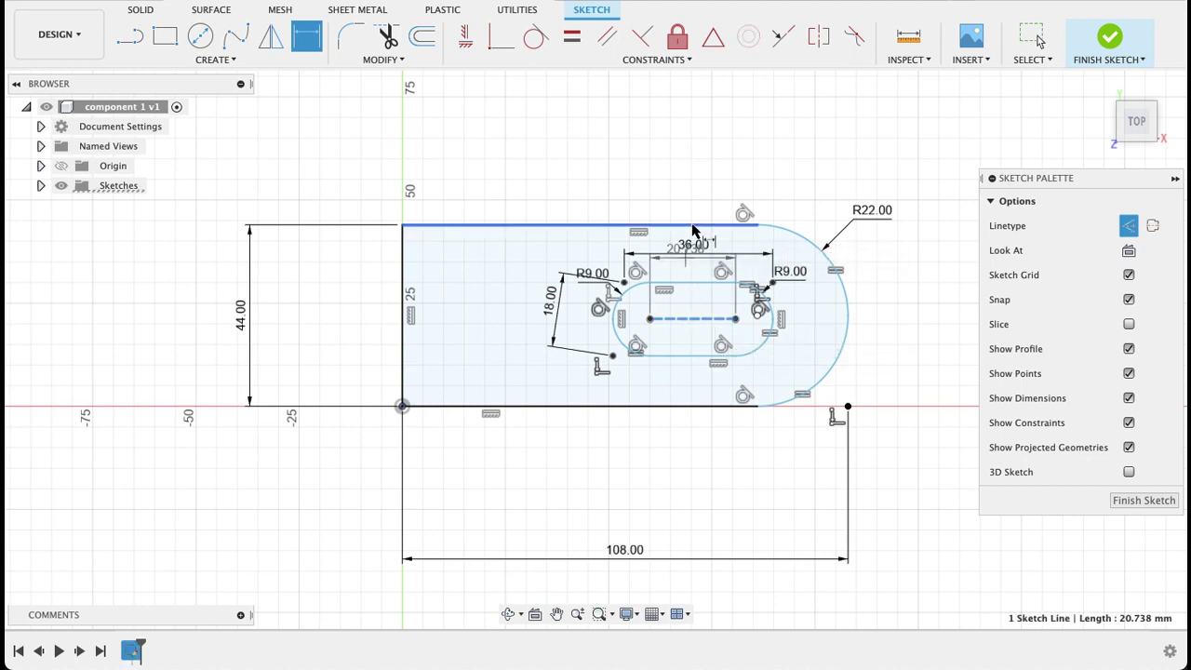
click(690, 226)
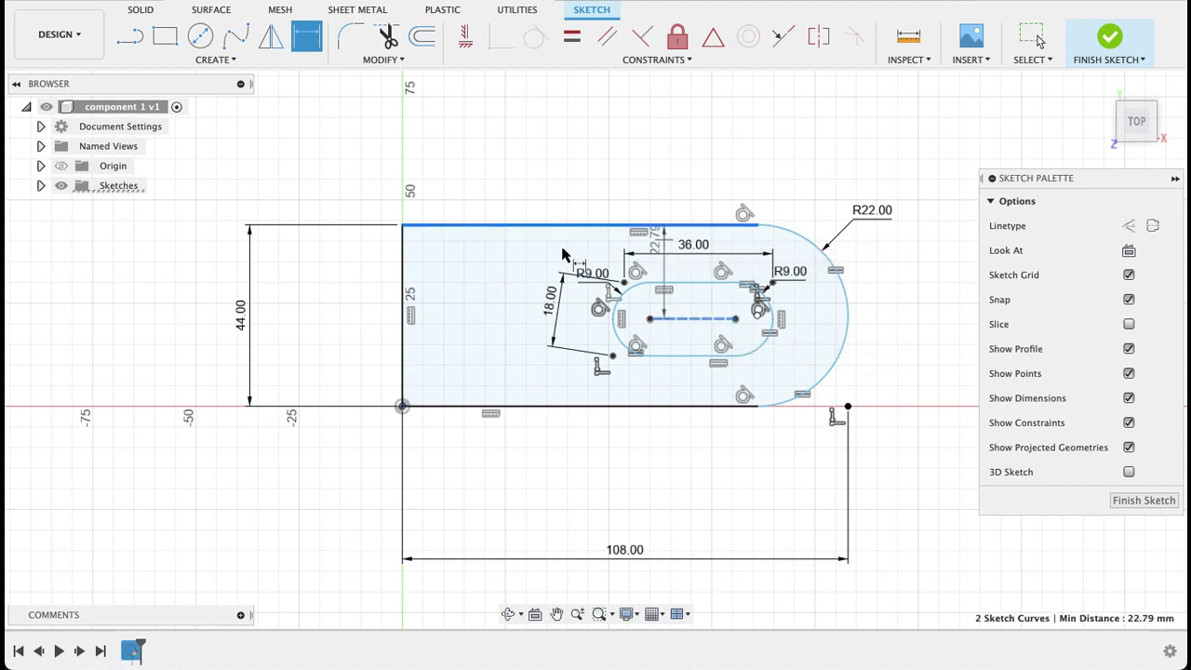
click(443, 266)
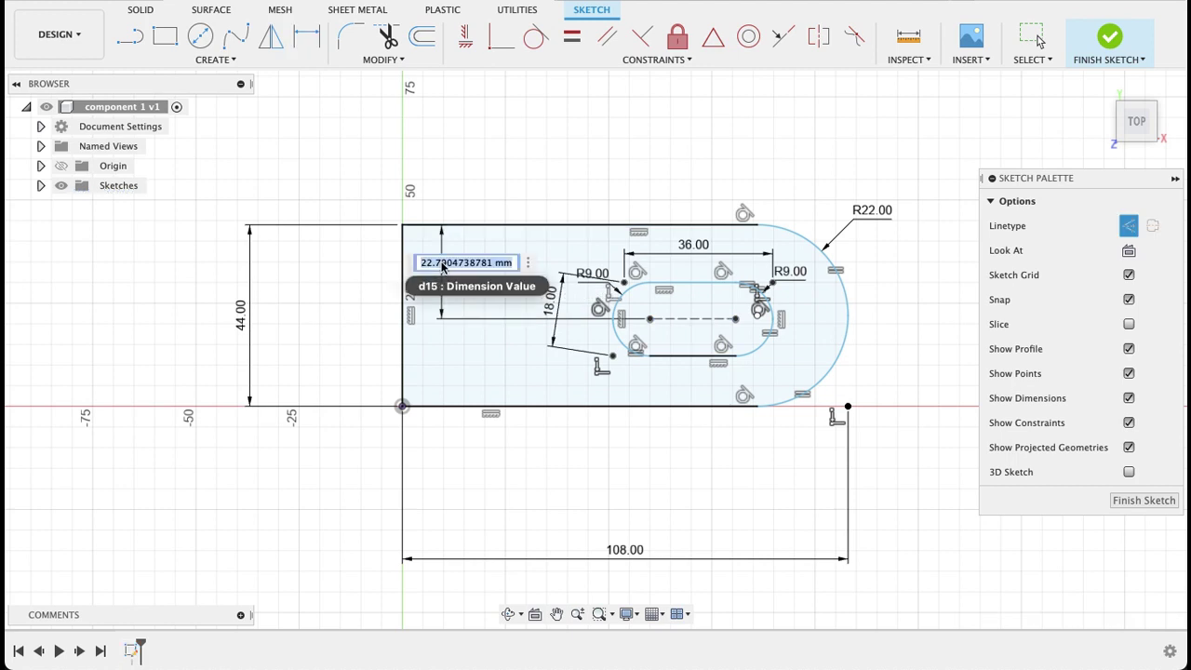
text(22)
key(Return)
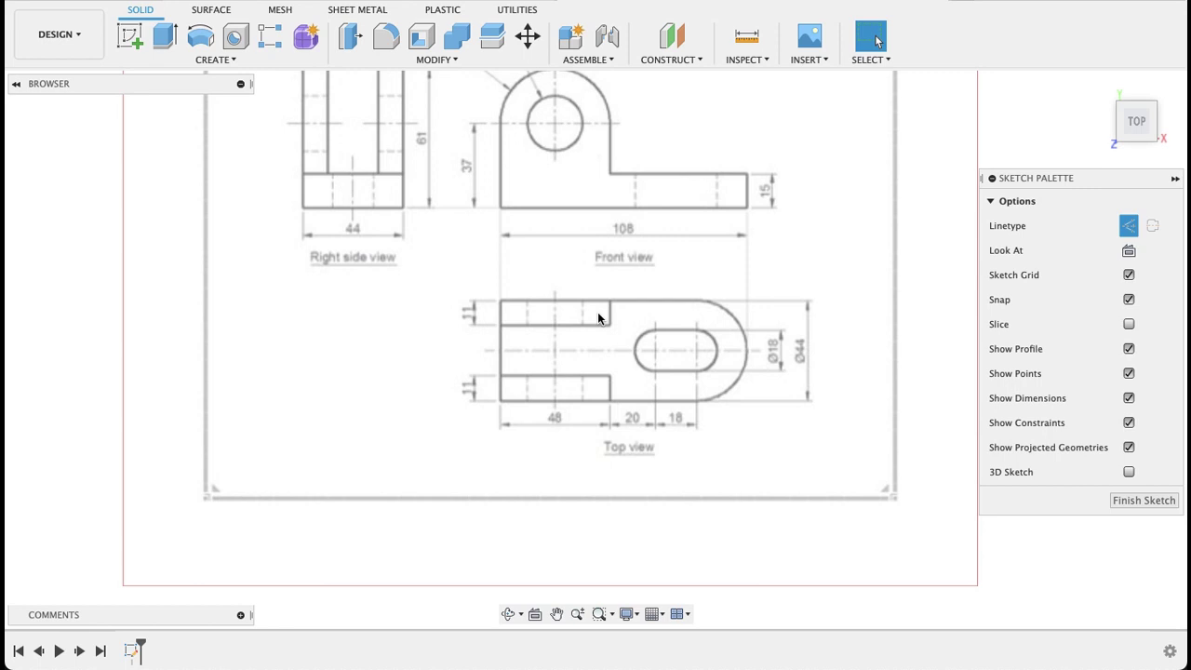
Dimension the slot's left end centre 68 mm from the plate's left edge
click(656, 338)
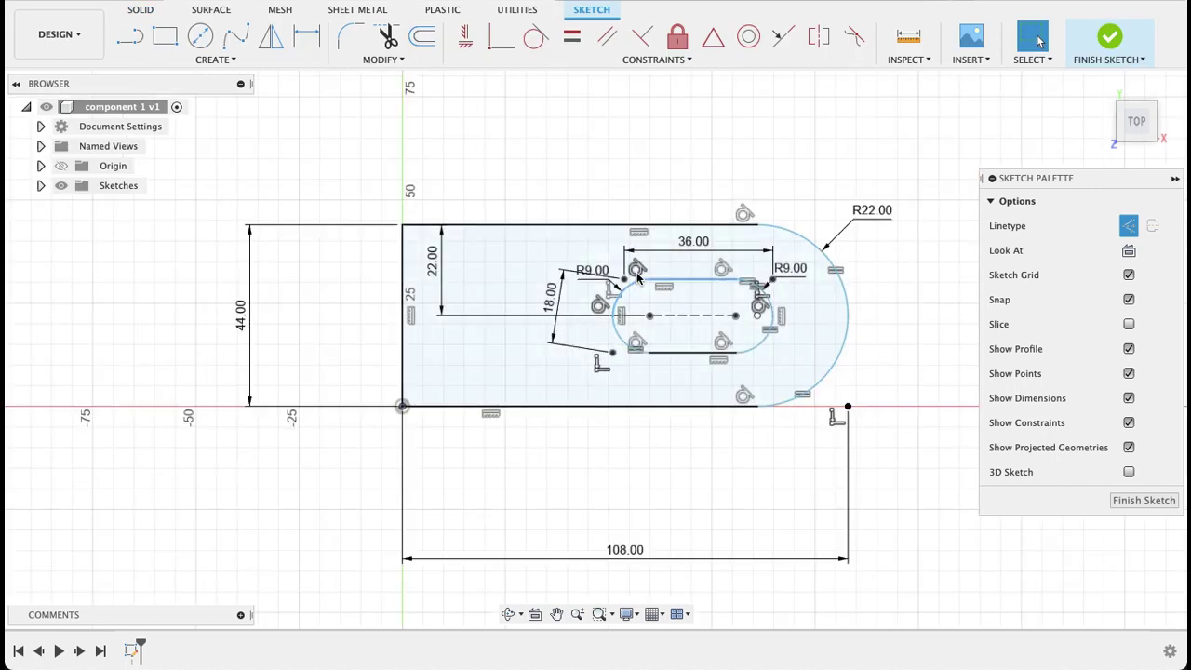
key(d)
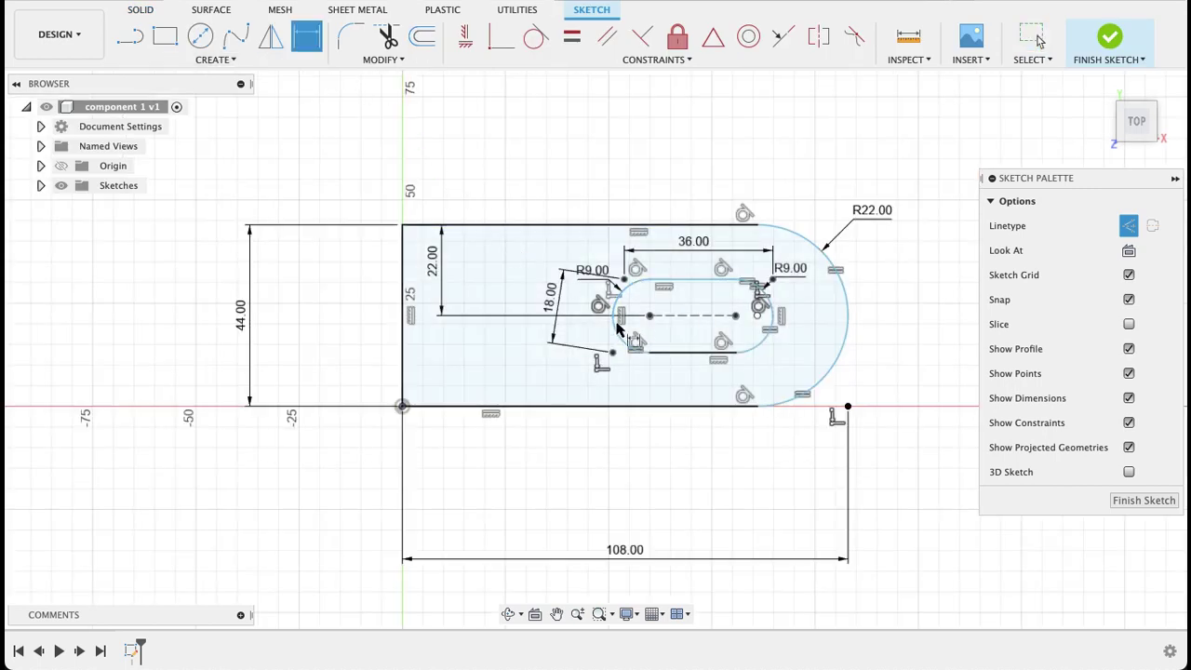
click(651, 317)
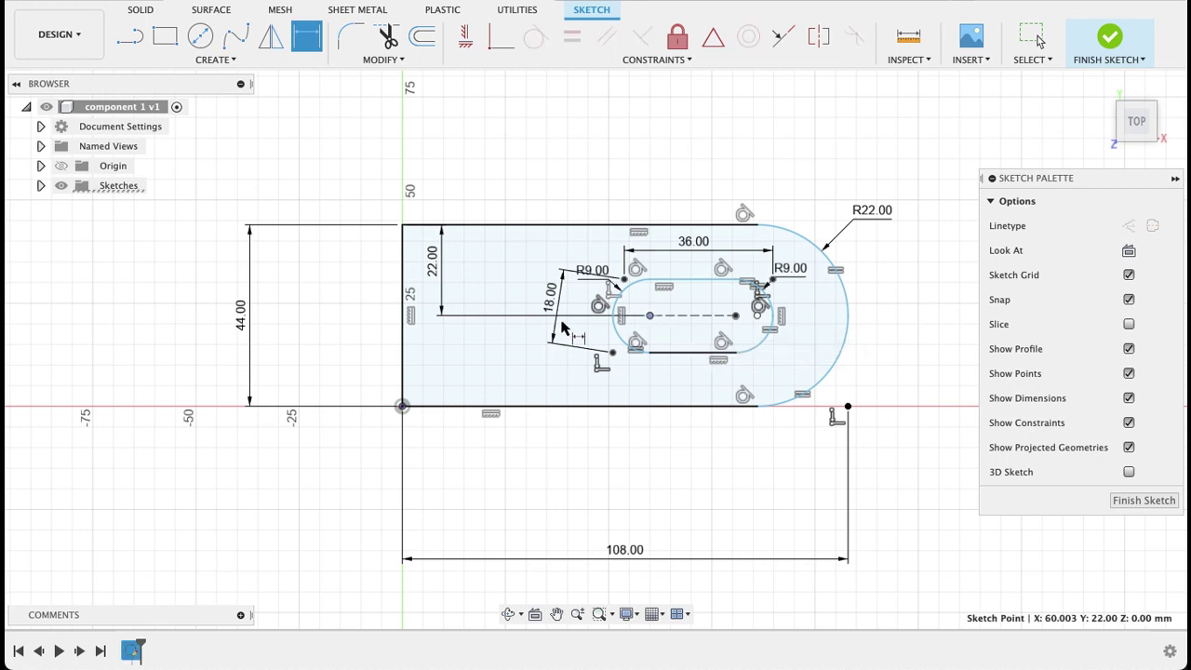
click(403, 325)
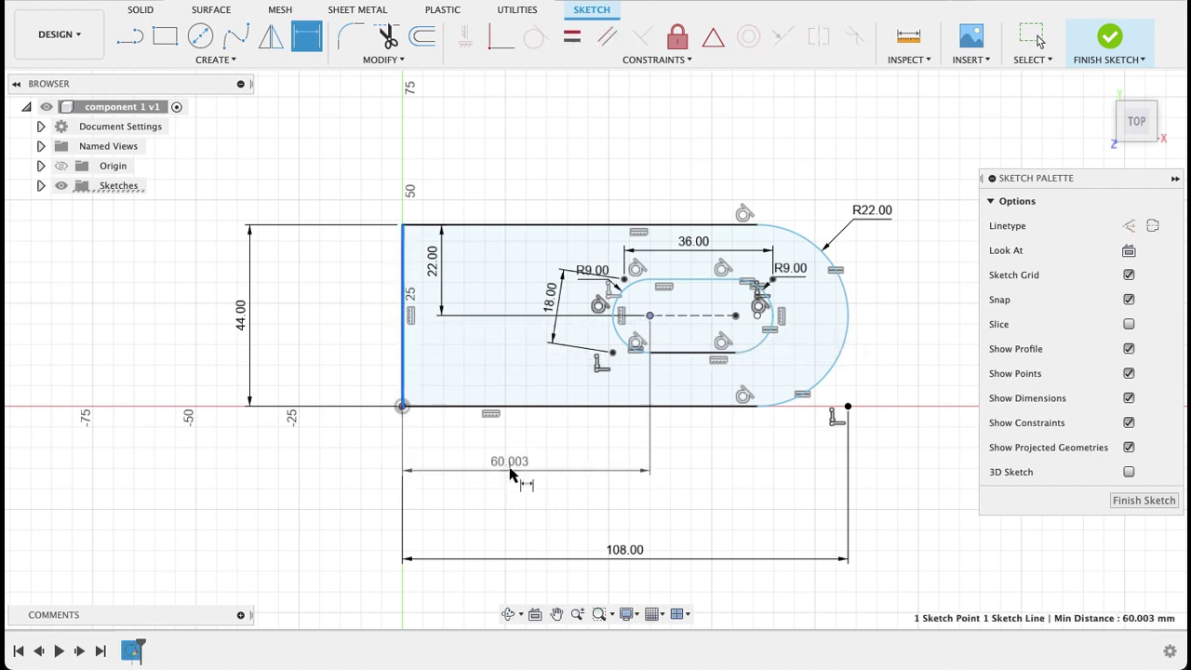
click(512, 471)
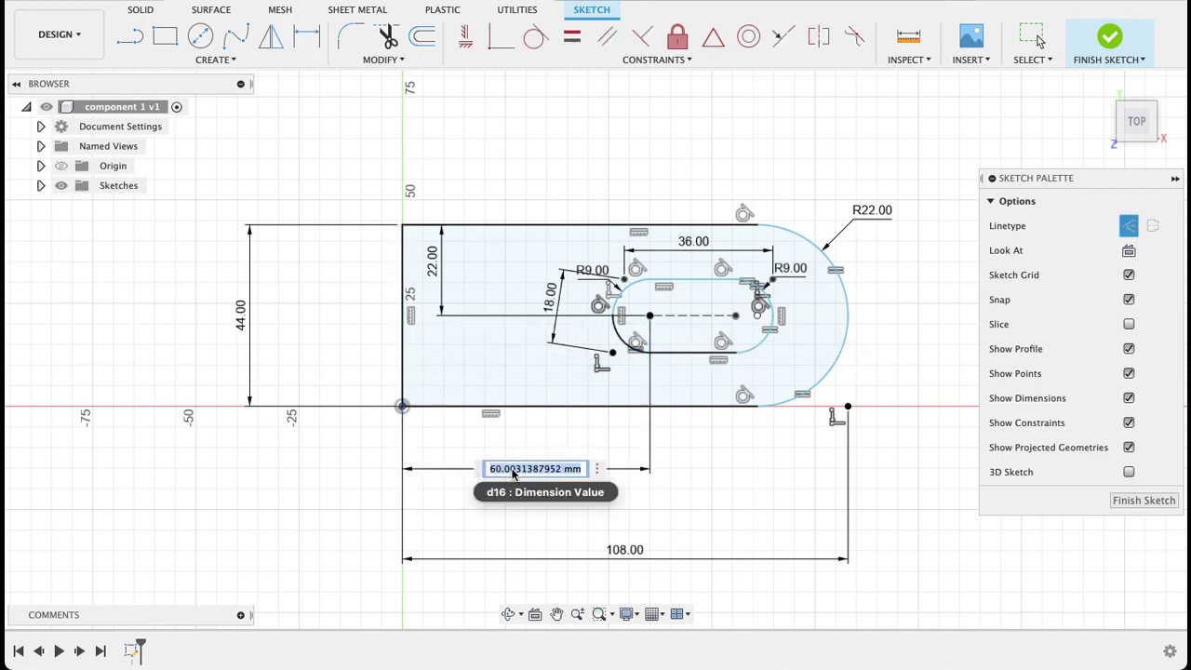
text(68)
key(Return)
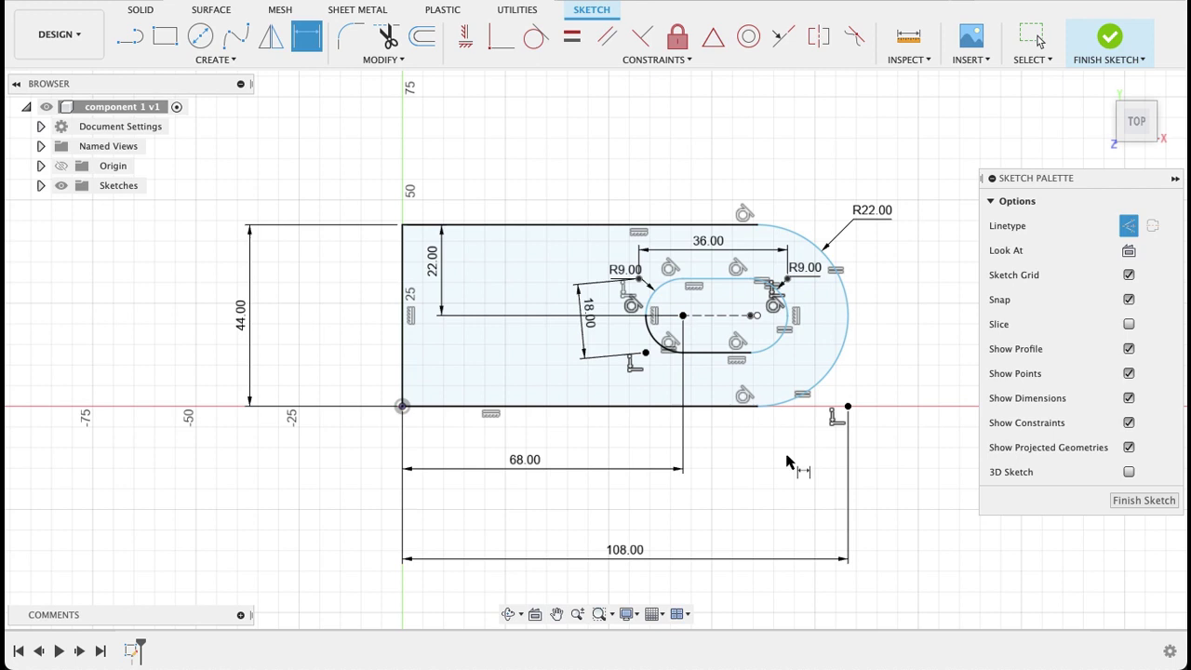
key(Escape)
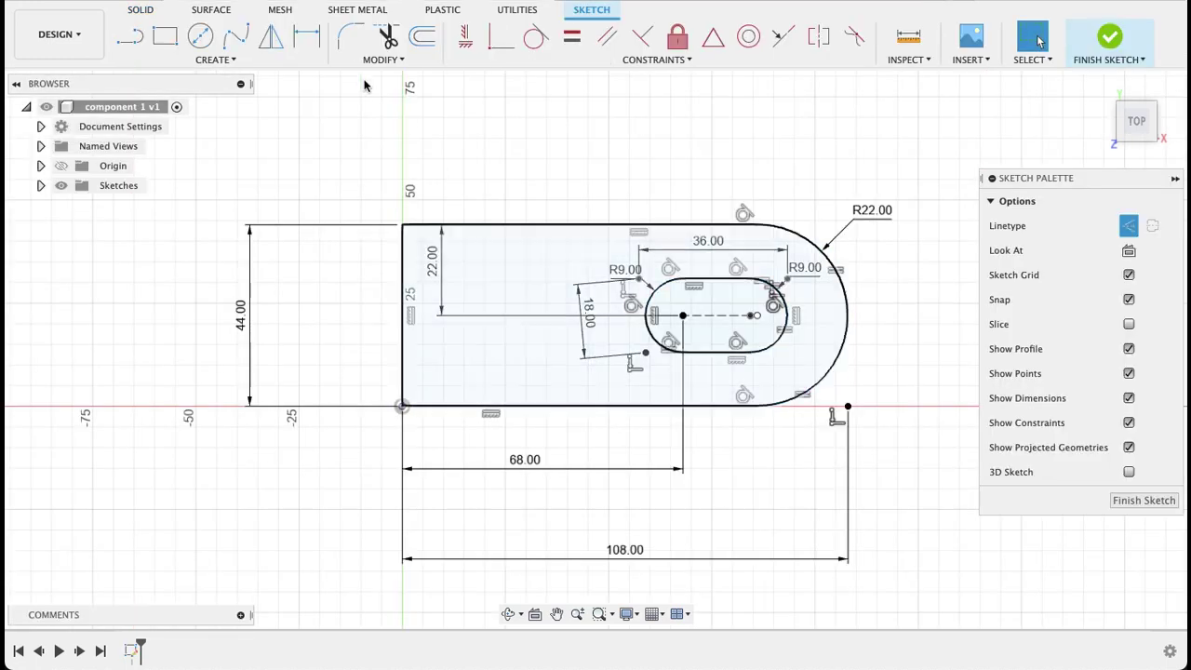
Draw two 11 × 48 mm rectangles at the plate's top-left corner and at the origin
click(171, 39)
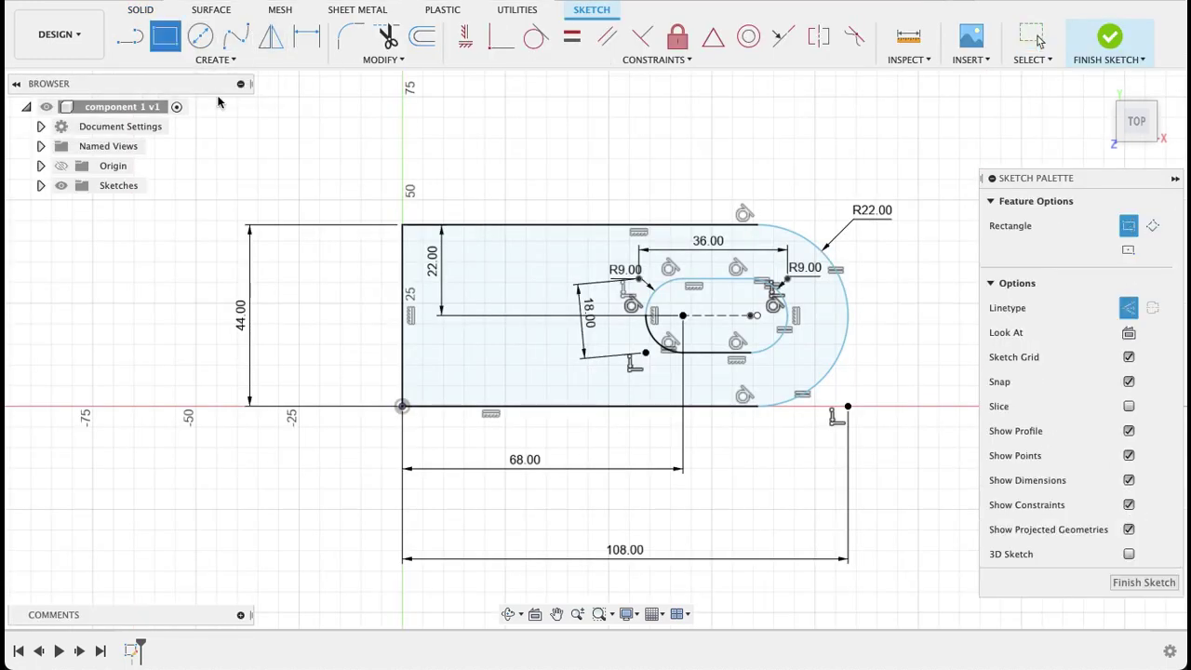
click(404, 227)
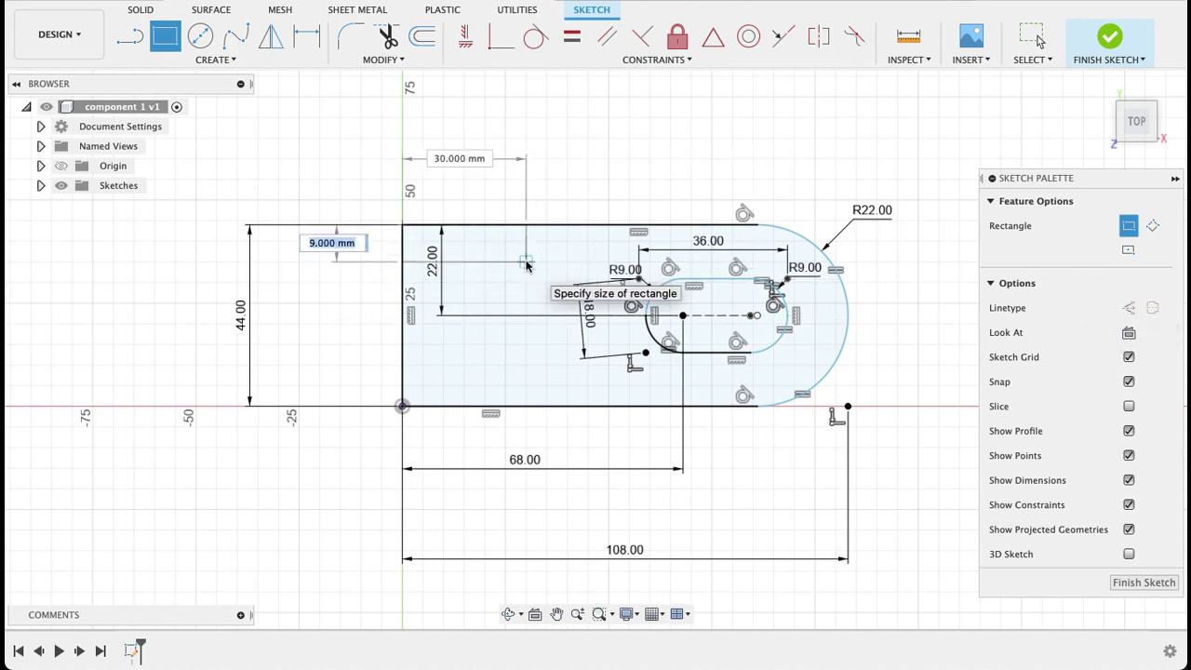
text(11)
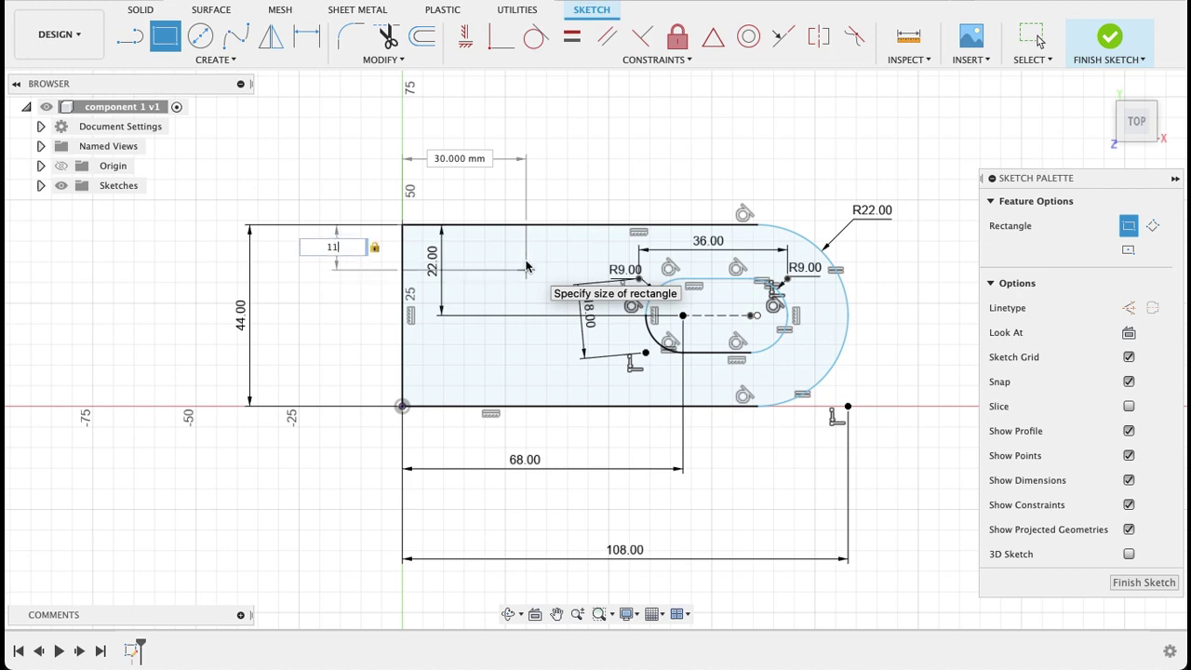
key(Tab)
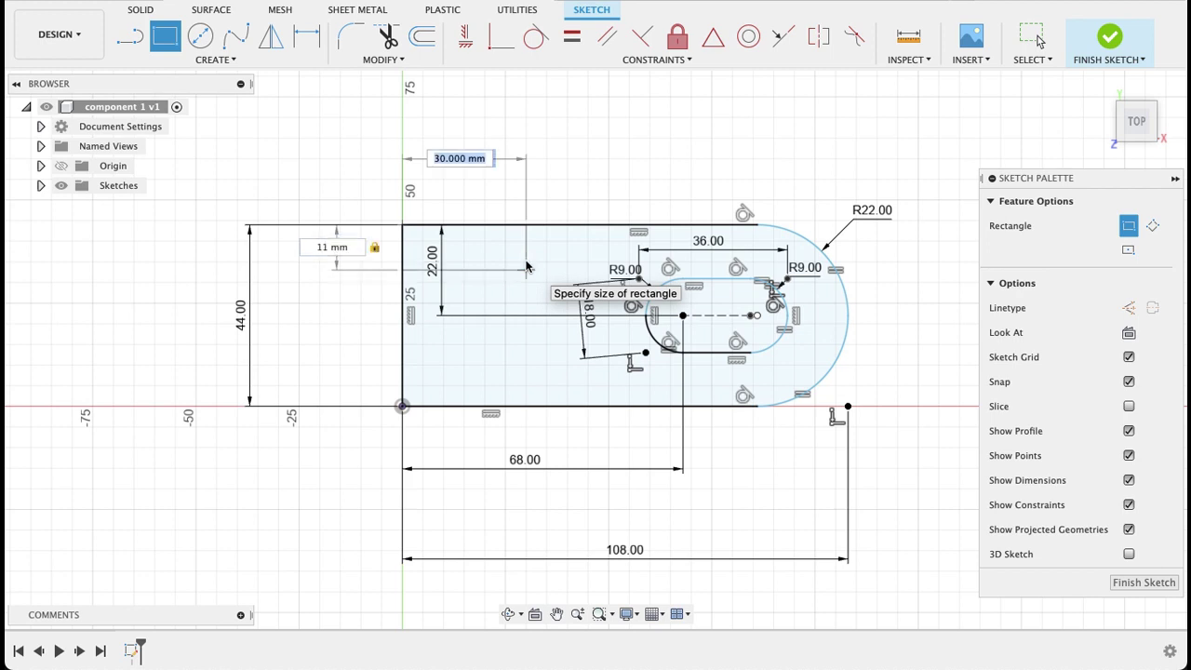
text(48)
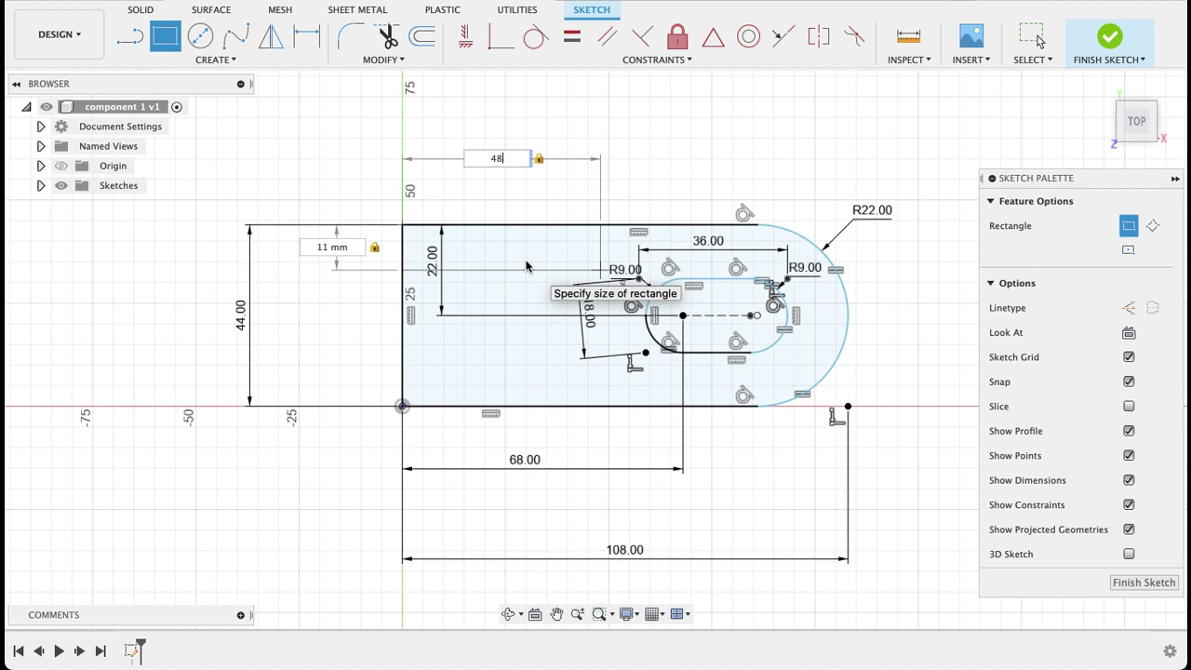
key(Return)
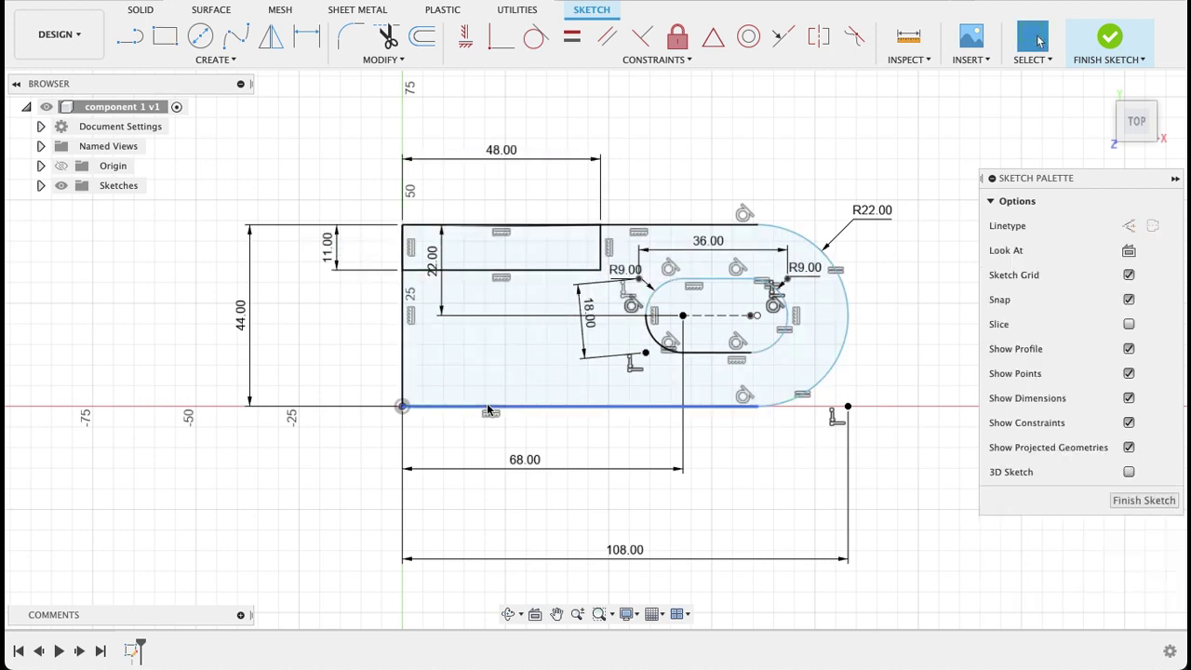
click(165, 36)
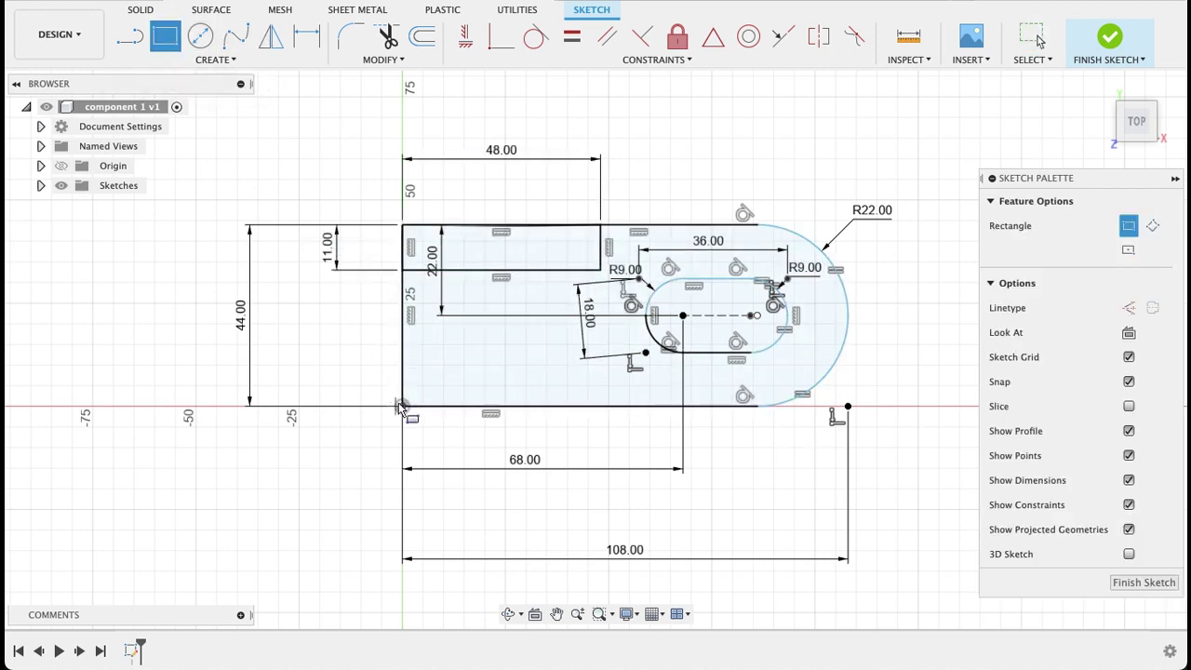
click(402, 406)
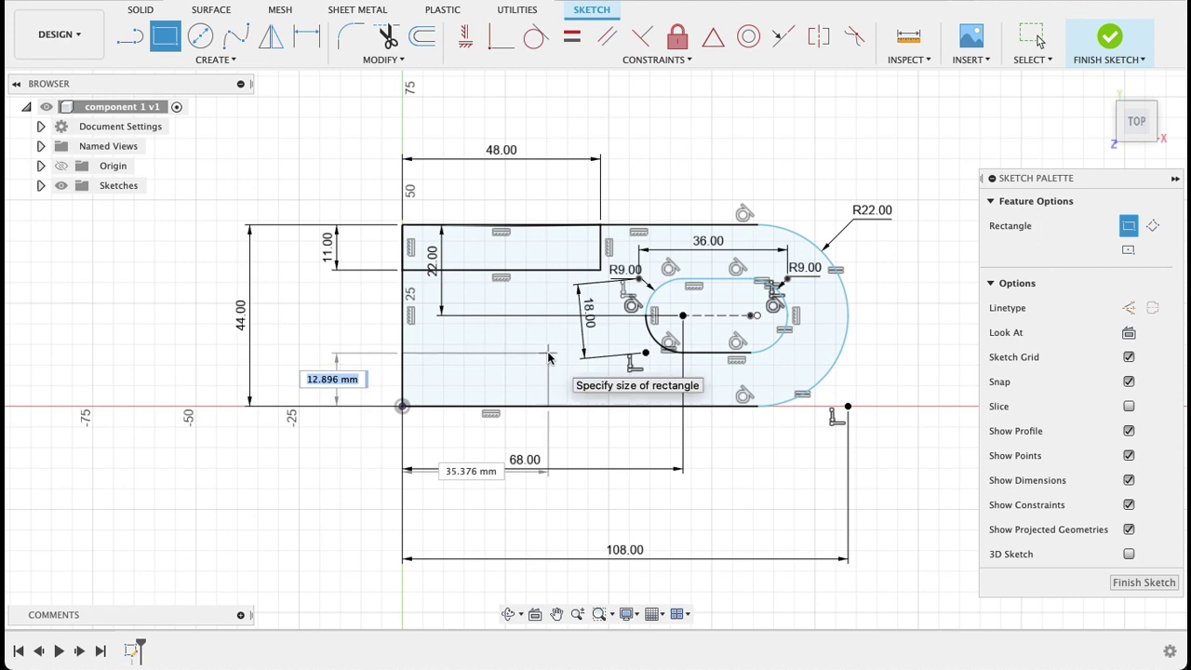
text(11)
key(Tab)
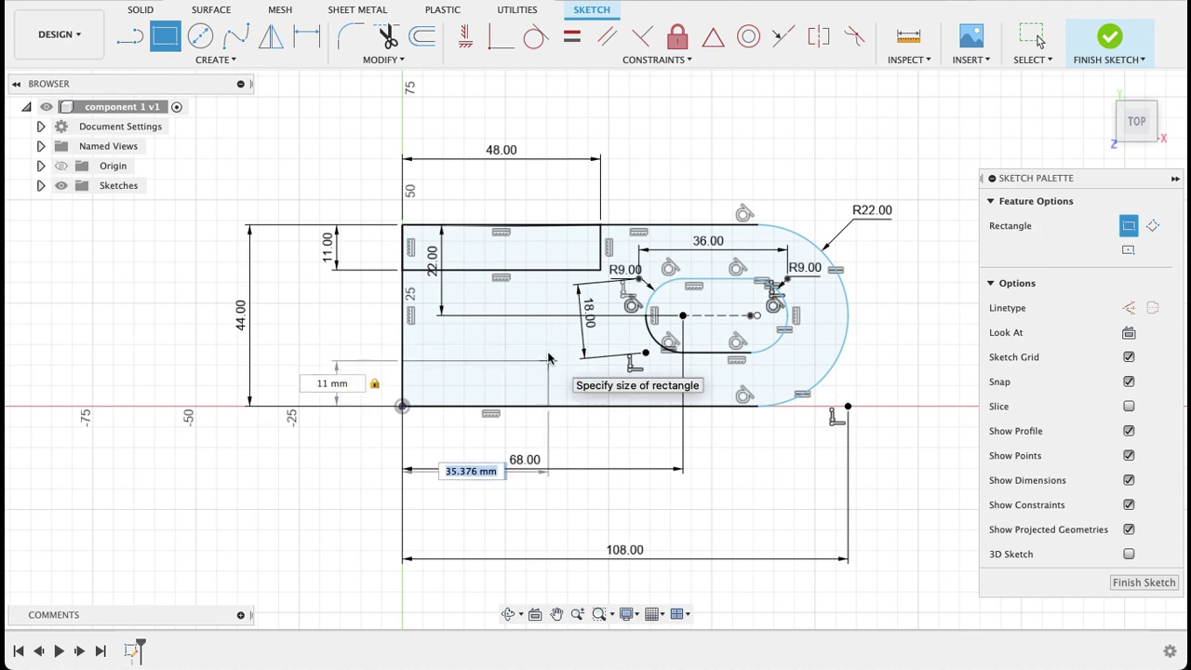
text(48)
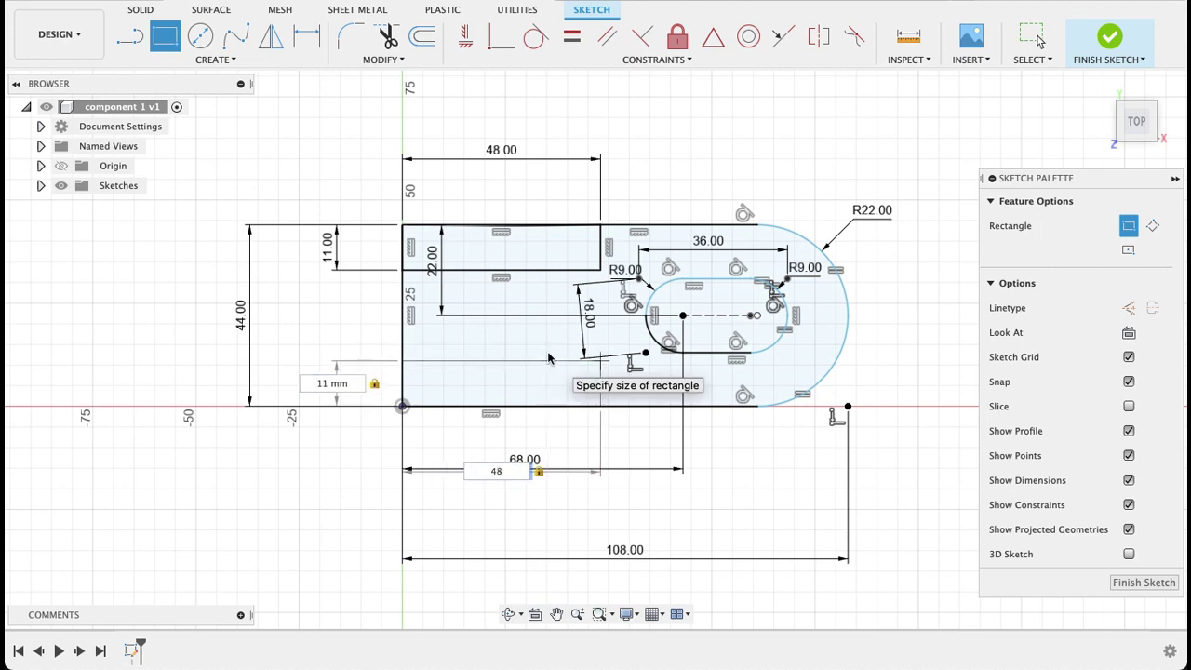
key(Return)
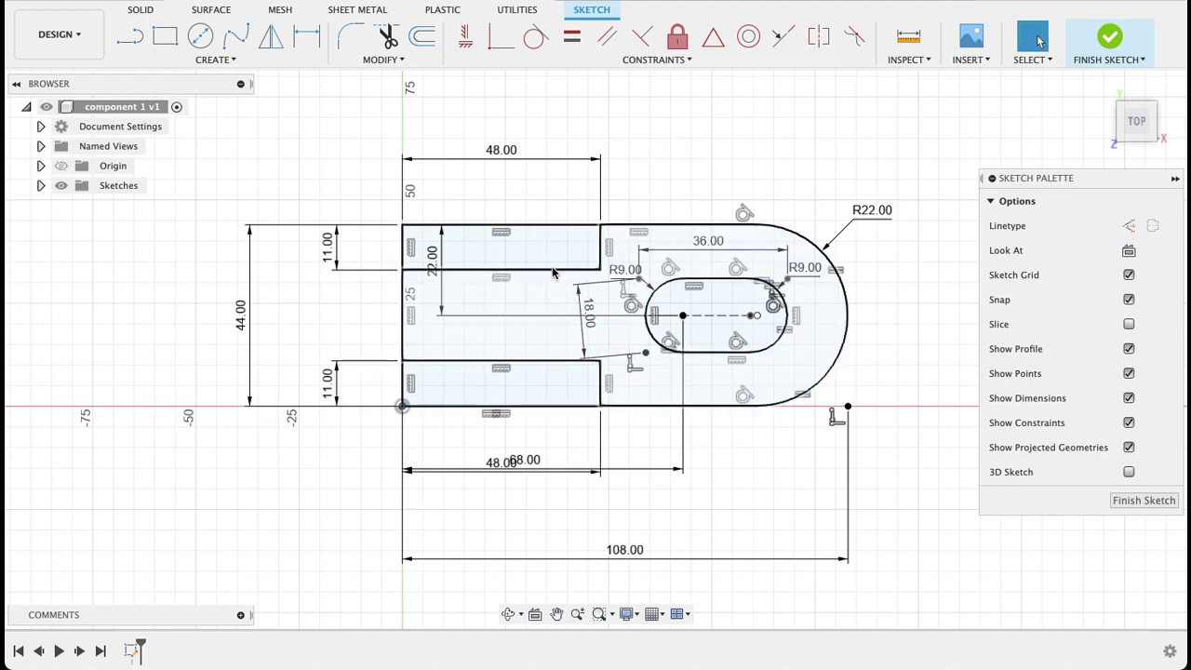
Finish the sketch and select both small rectangle profiles for extrusion
click(1124, 503)
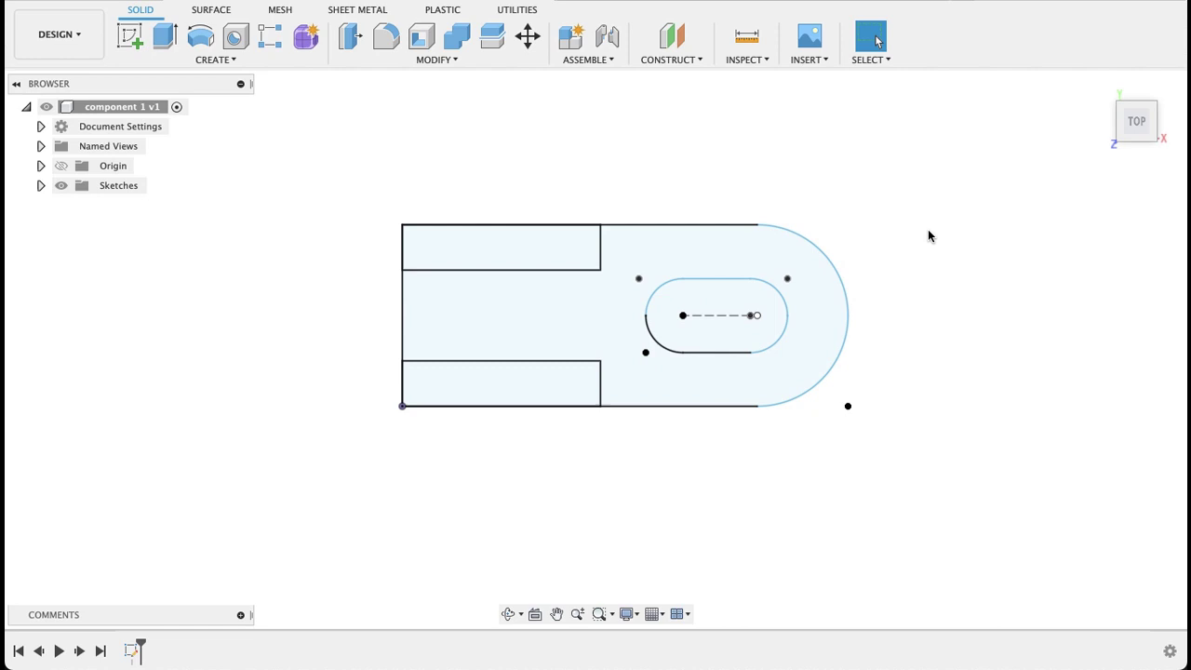
click(693, 2)
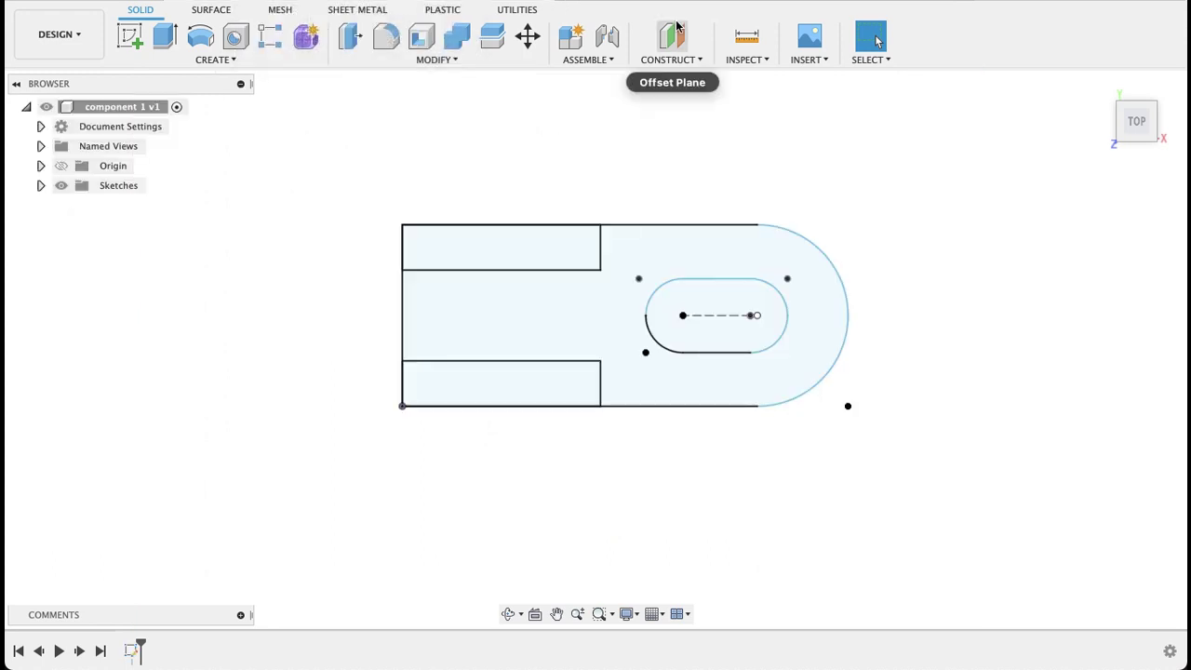
click(165, 37)
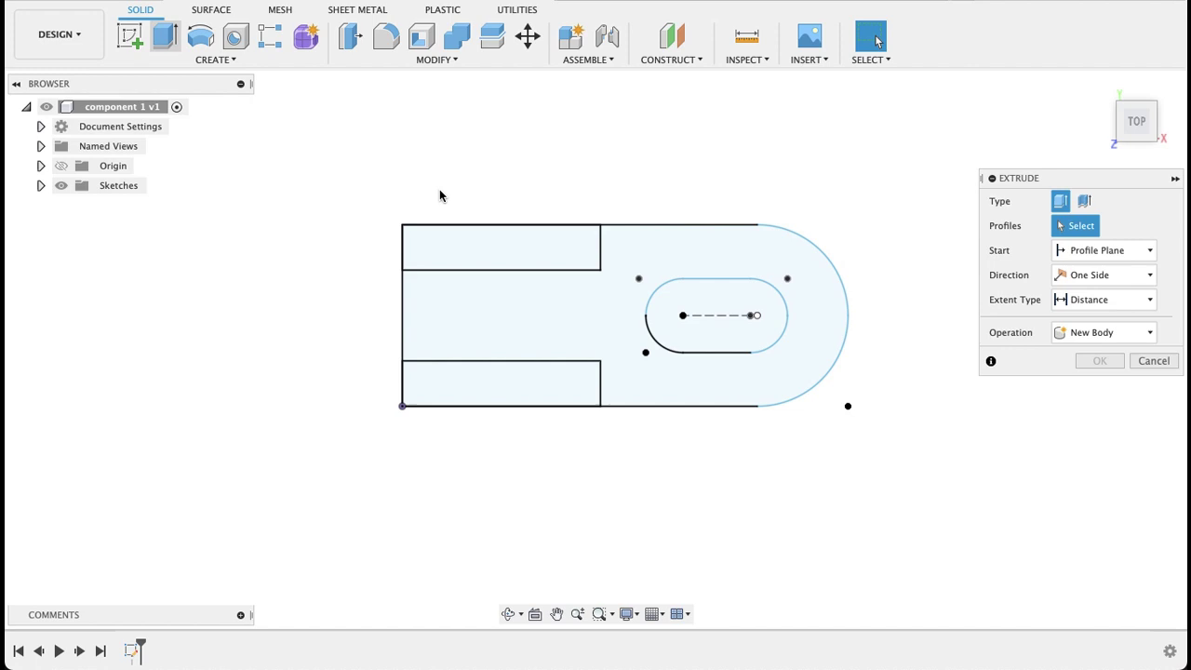
click(458, 249)
click(452, 391)
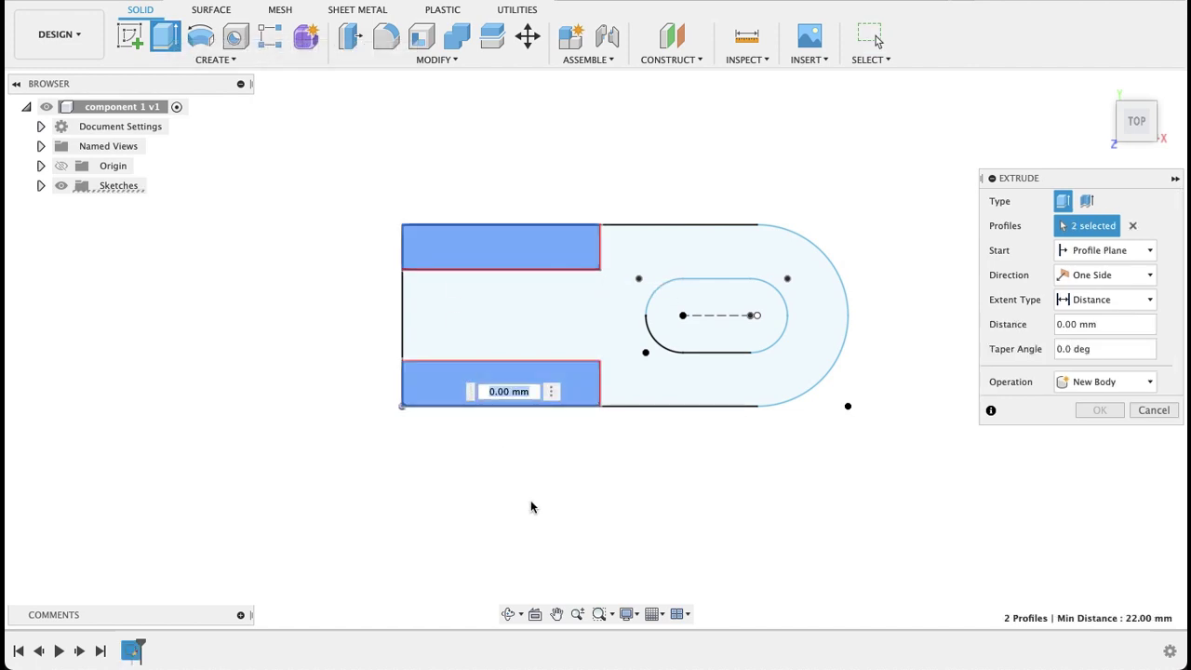
shift+middle_drag(548, 510, 543, 441)
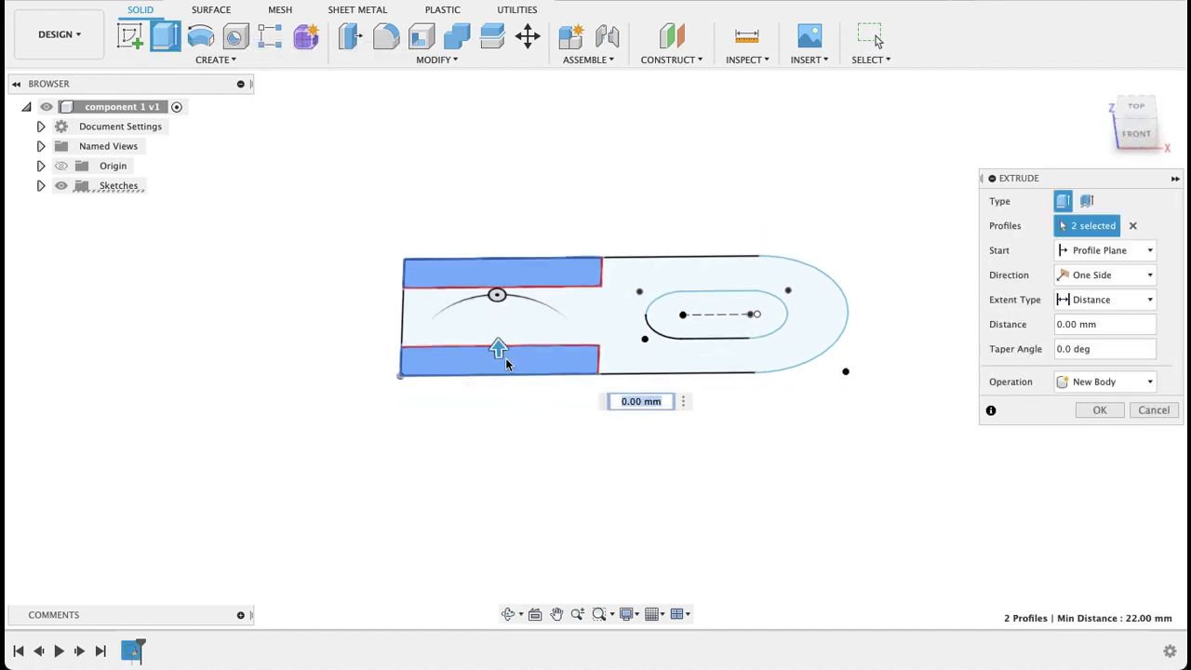
Extrude the two uprights 61 mm as a new body and expand the Sketches list
text(30)
key(Return)
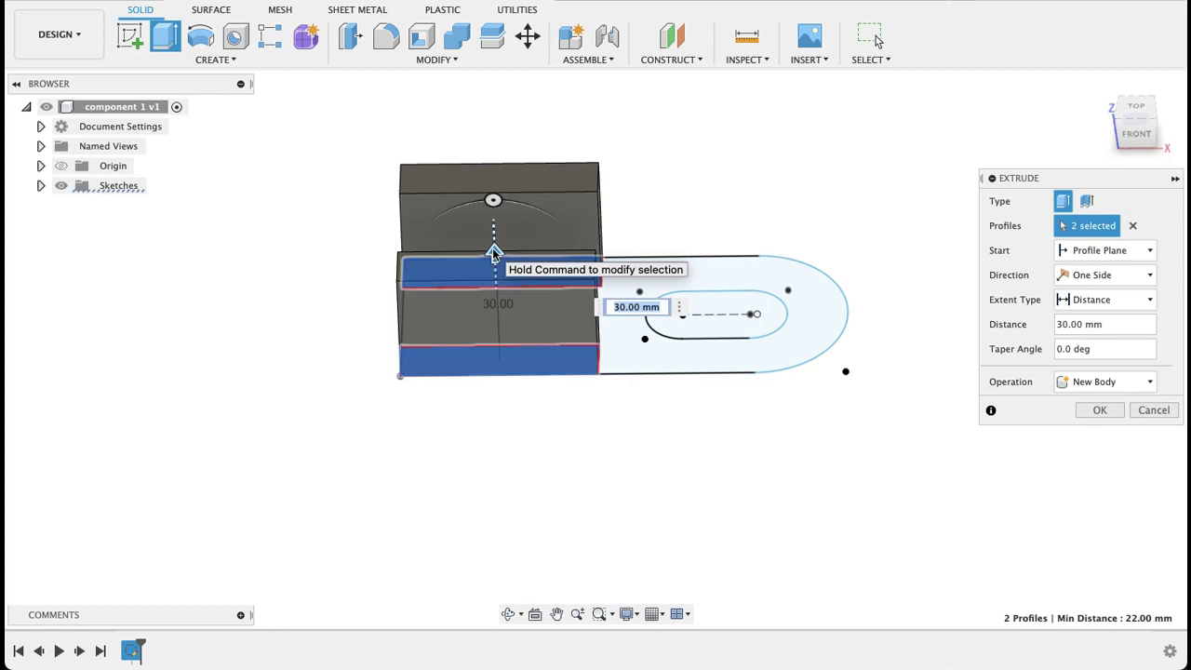
text(61)
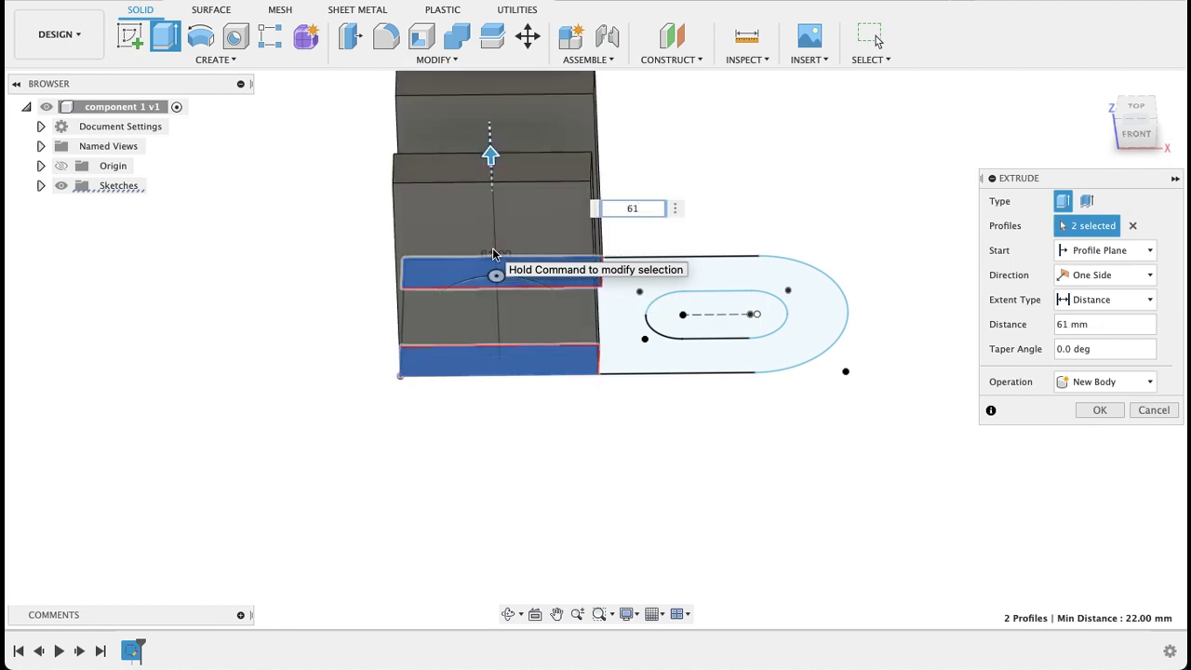
key(Return)
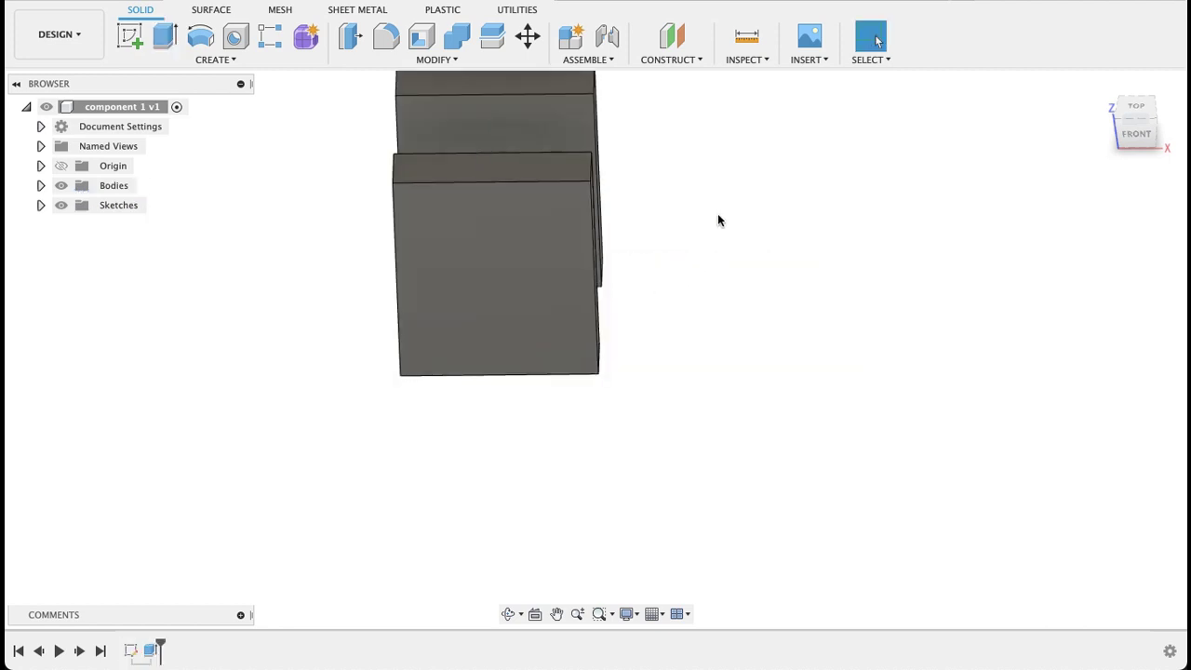
shift+middle_drag(717, 221, 714, 276)
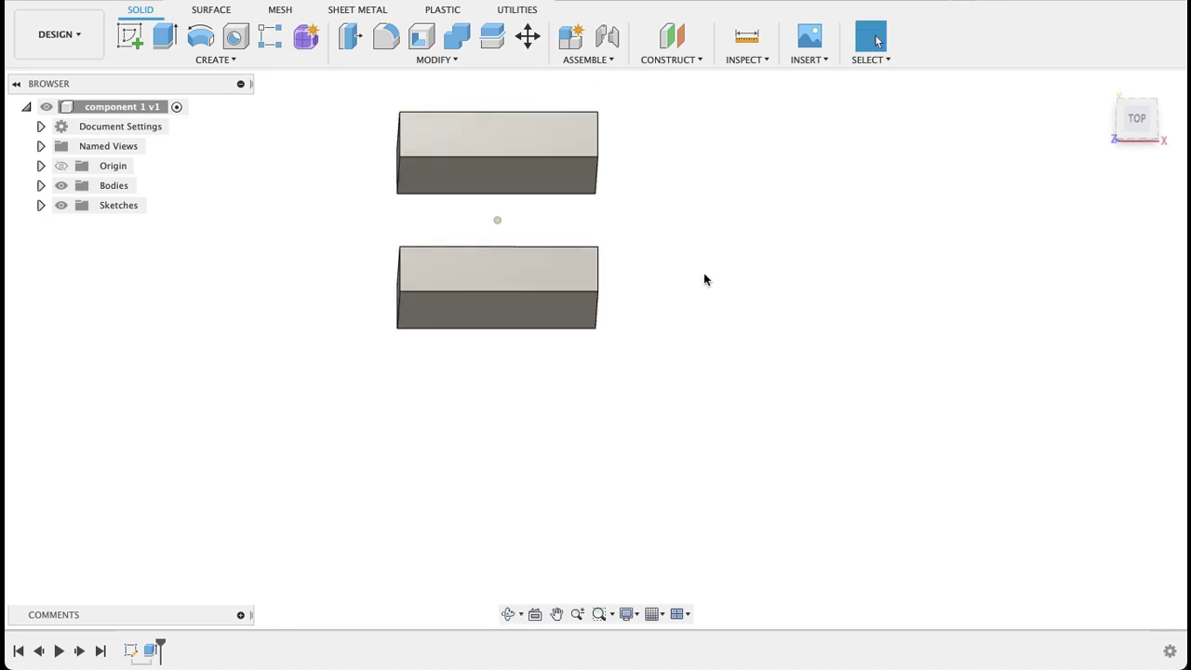
click(40, 205)
Show Sketch2 and extrude the slotted base profile 15 mm using a Join operation
click(77, 224)
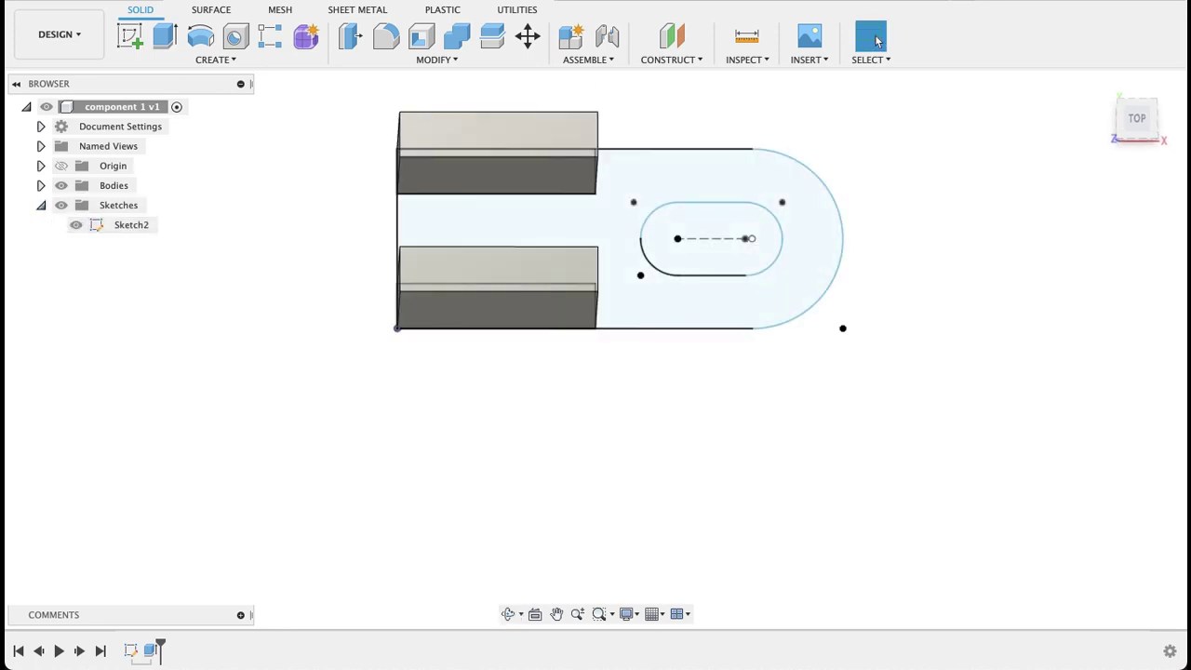
key(e)
click(585, 225)
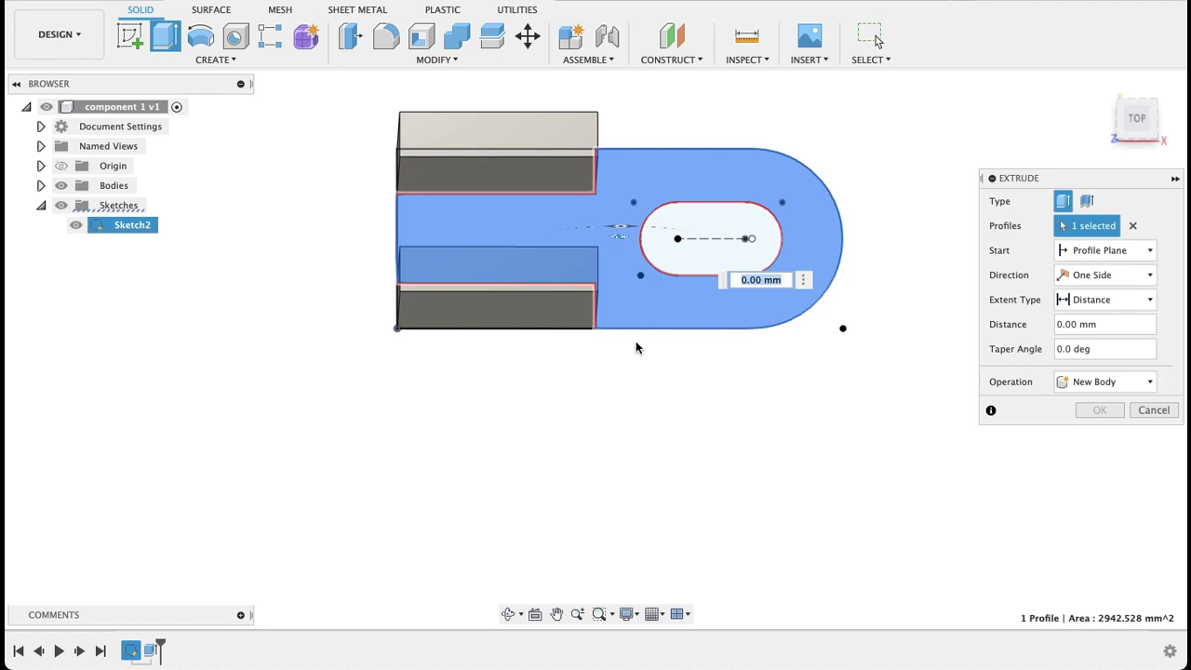
shift+middle_drag(620, 398, 621, 309)
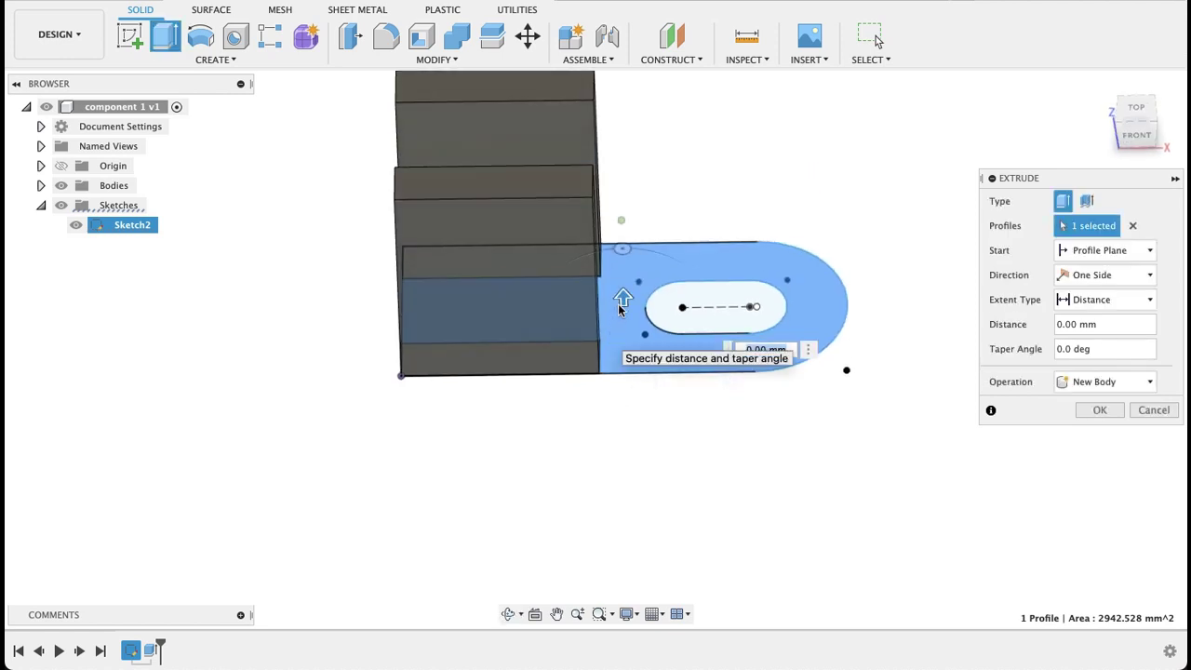
text(1)
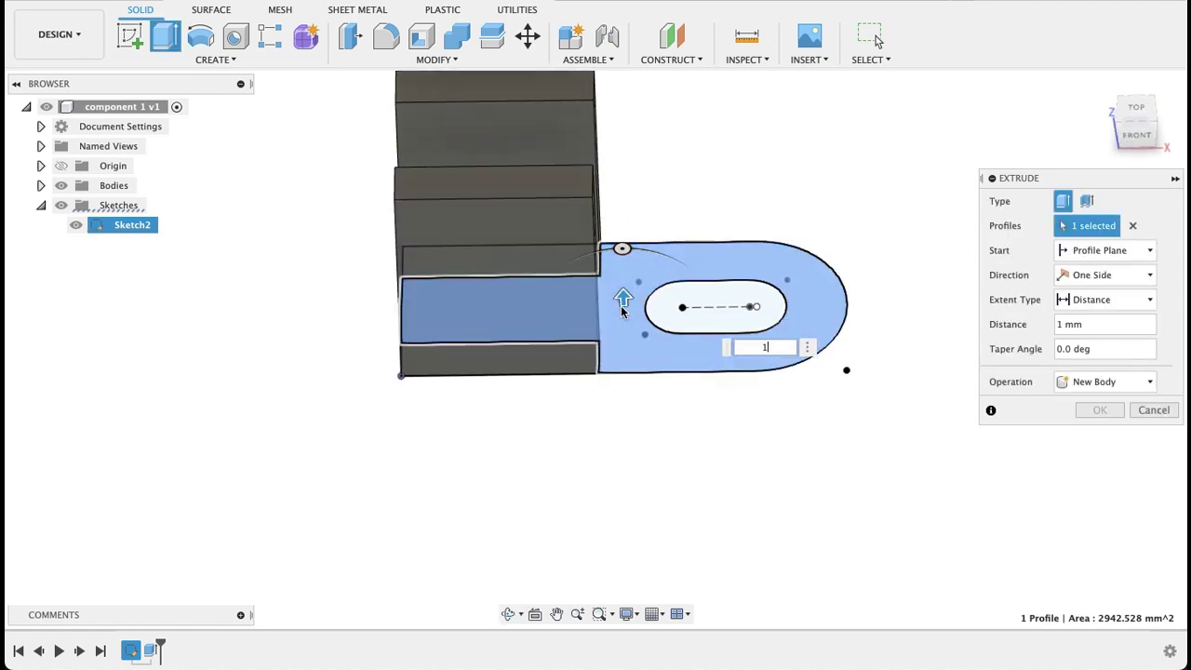
text(5)
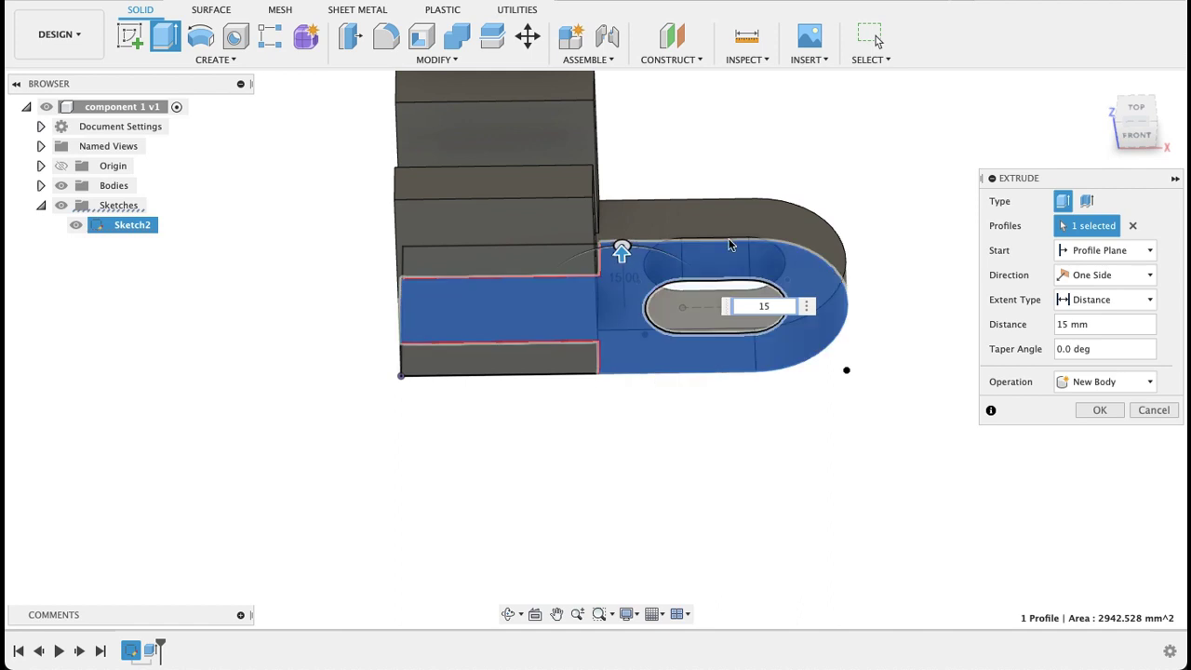
mouse_move(771, 131)
shift+middle_down()
mouse_move(768, 166)
mouse_move(763, 157)
mouse_move(731, 180)
mouse_move(741, 128)
shift+middle_up()
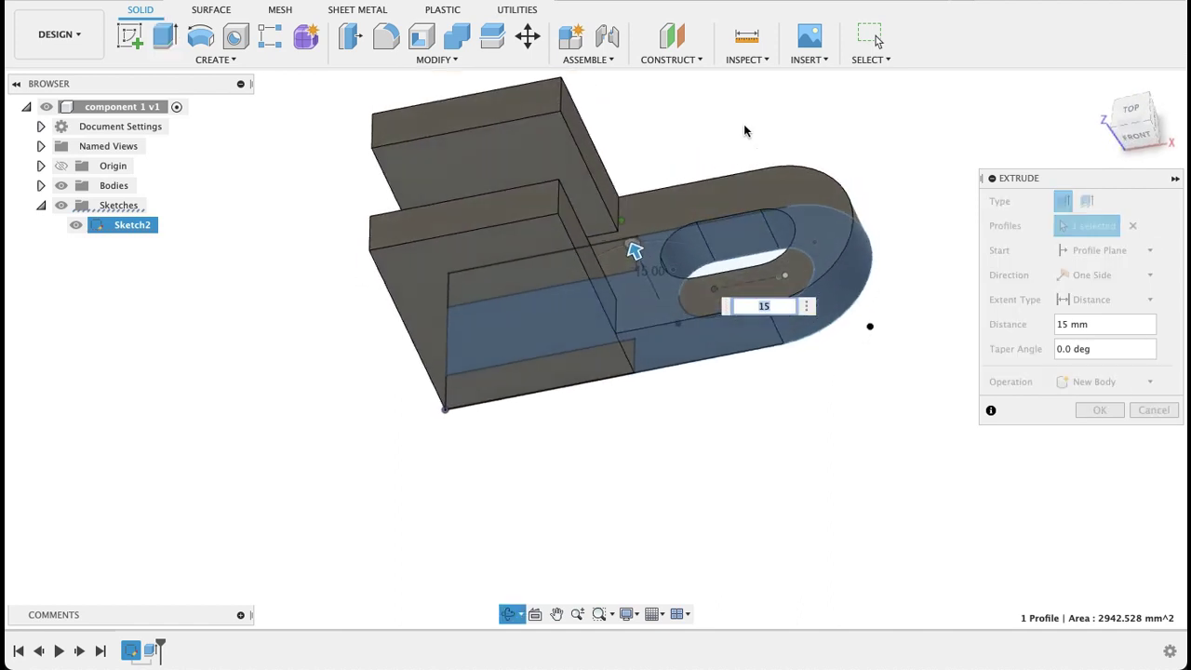
click(1087, 388)
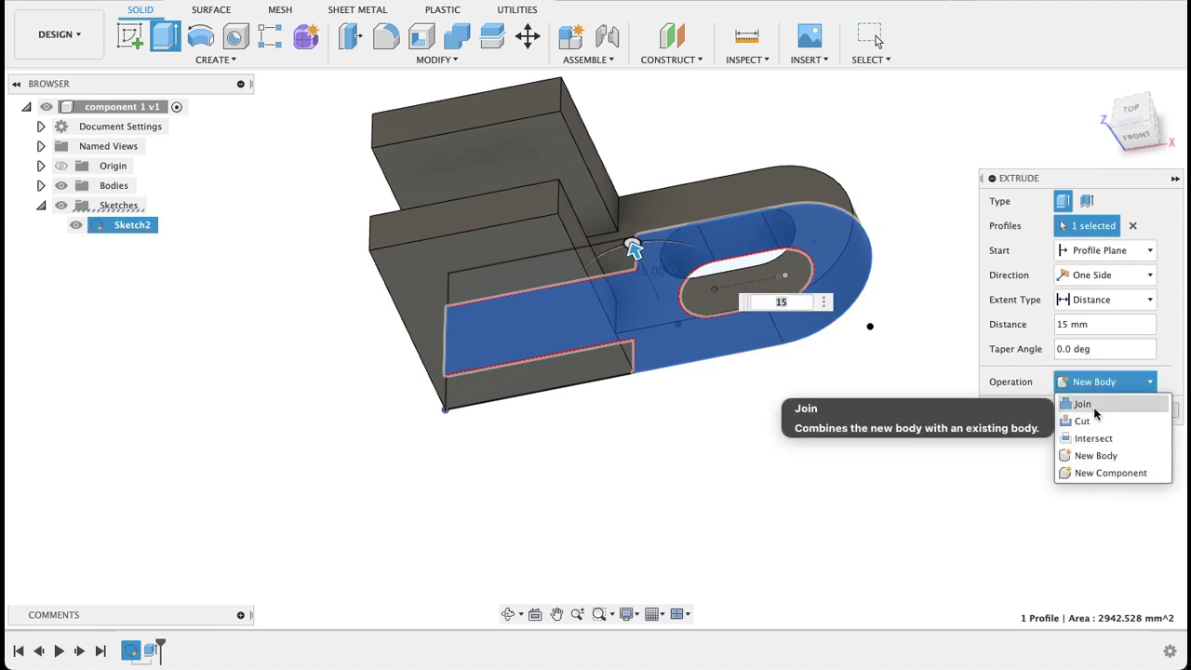
click(1093, 406)
click(1084, 413)
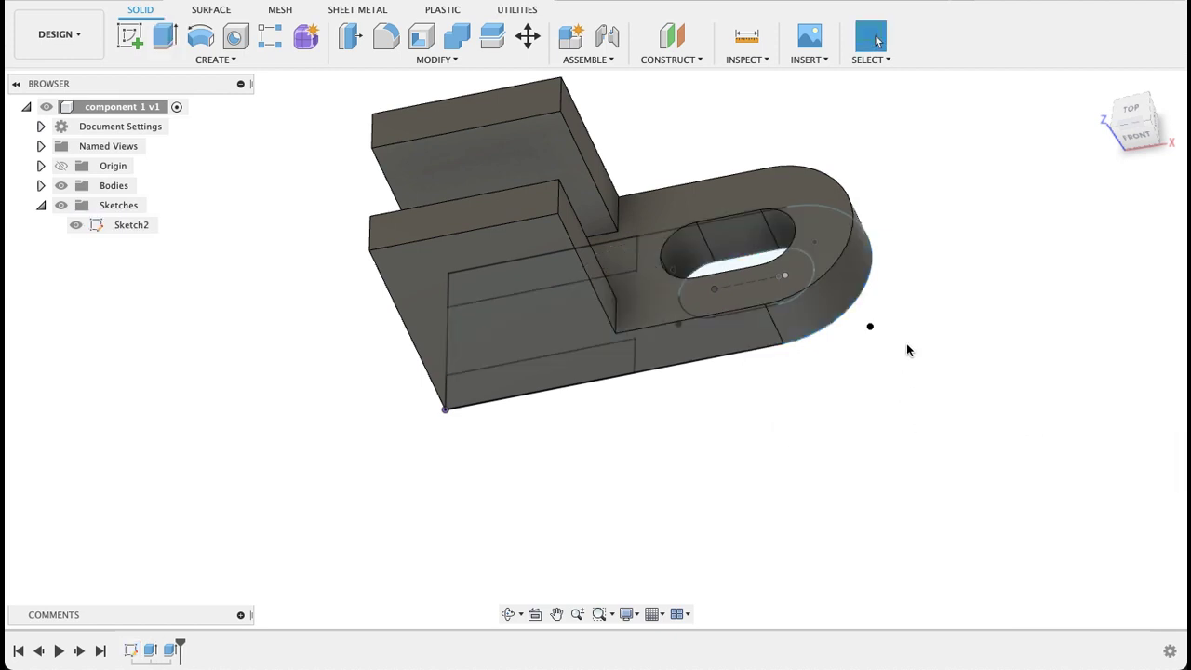
Hide Sketch2 in the browser and orbit around the finished bracket solid
shift+middle_drag(969, 160, 965, 192)
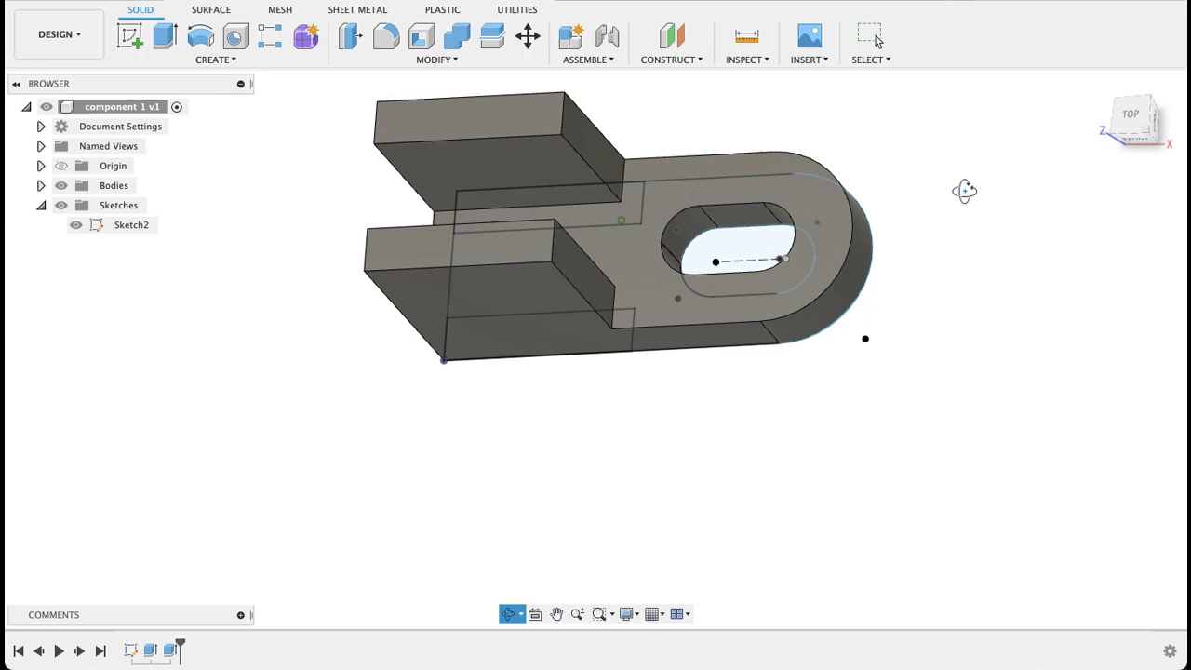
click(40, 186)
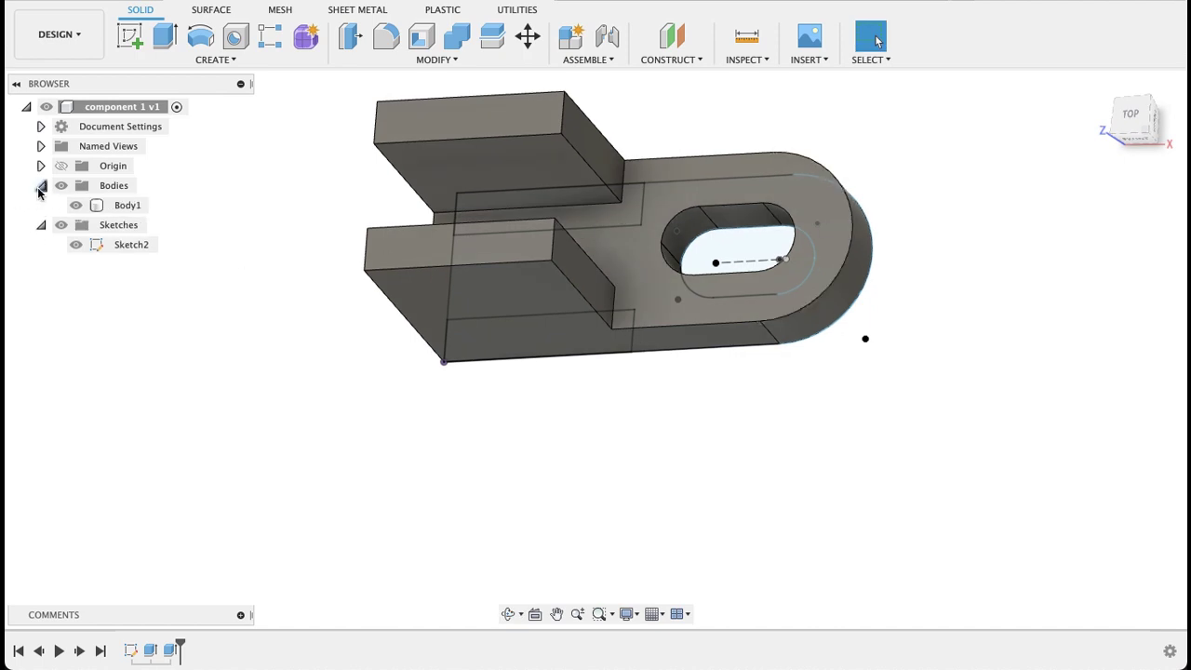
click(40, 186)
click(76, 224)
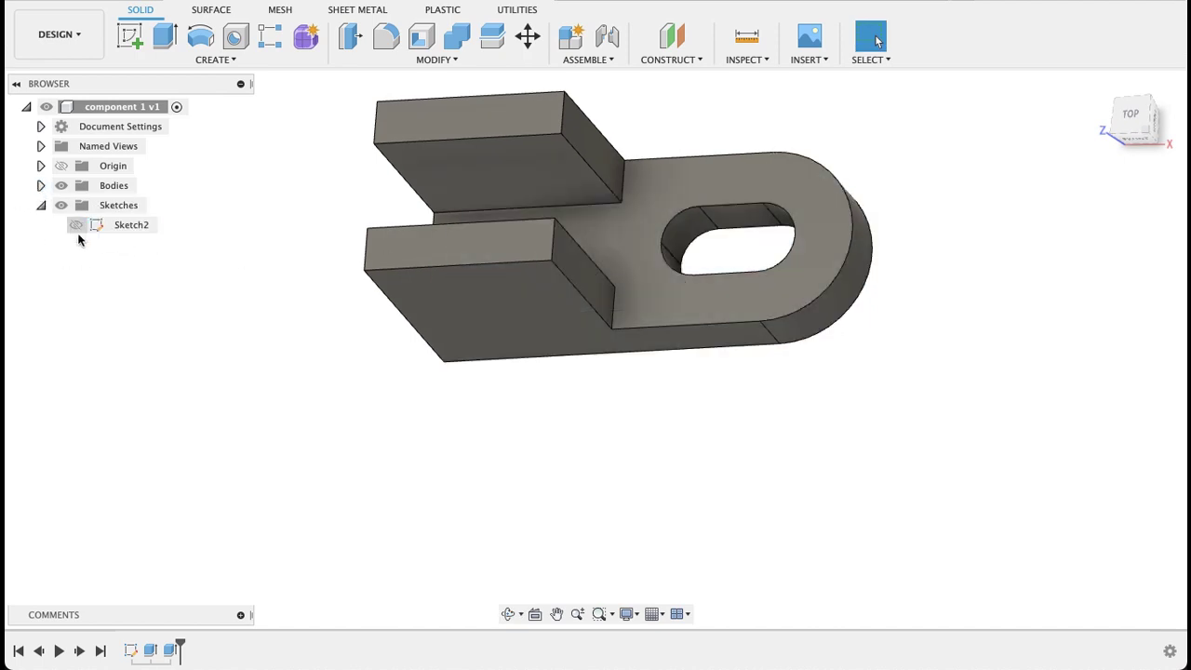
shift+middle_drag(544, 404, 550, 382)
click(878, 41)
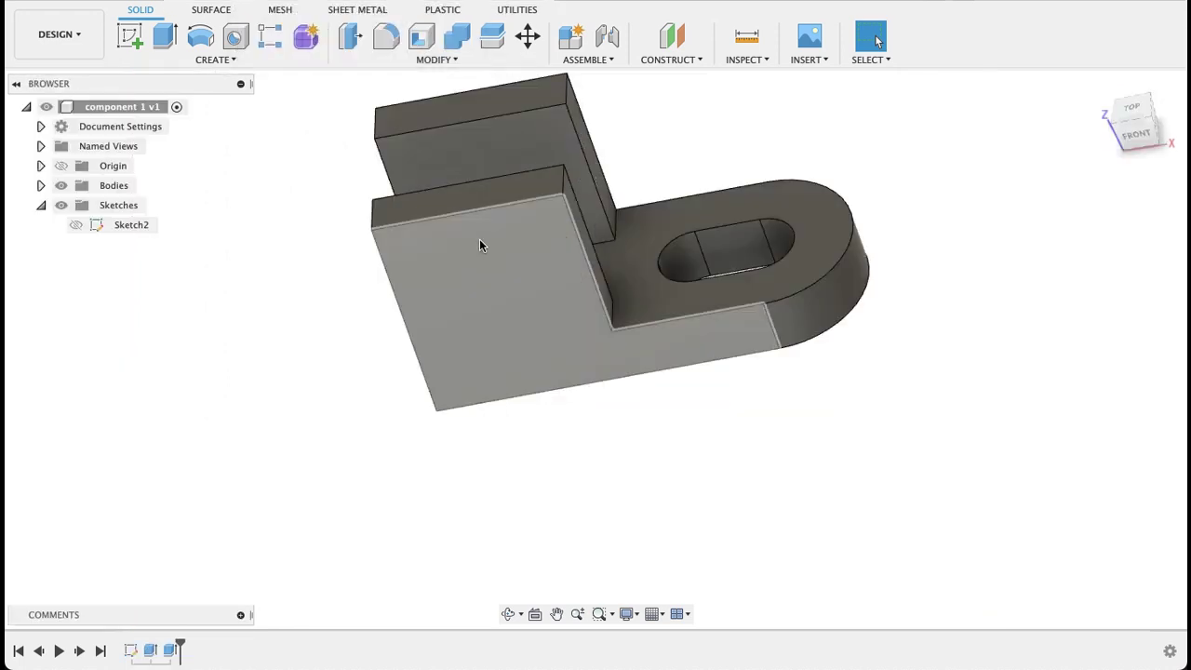
Start a new sketch on the L-shaped side face and set lines to construction geometry
click(131, 35)
click(512, 259)
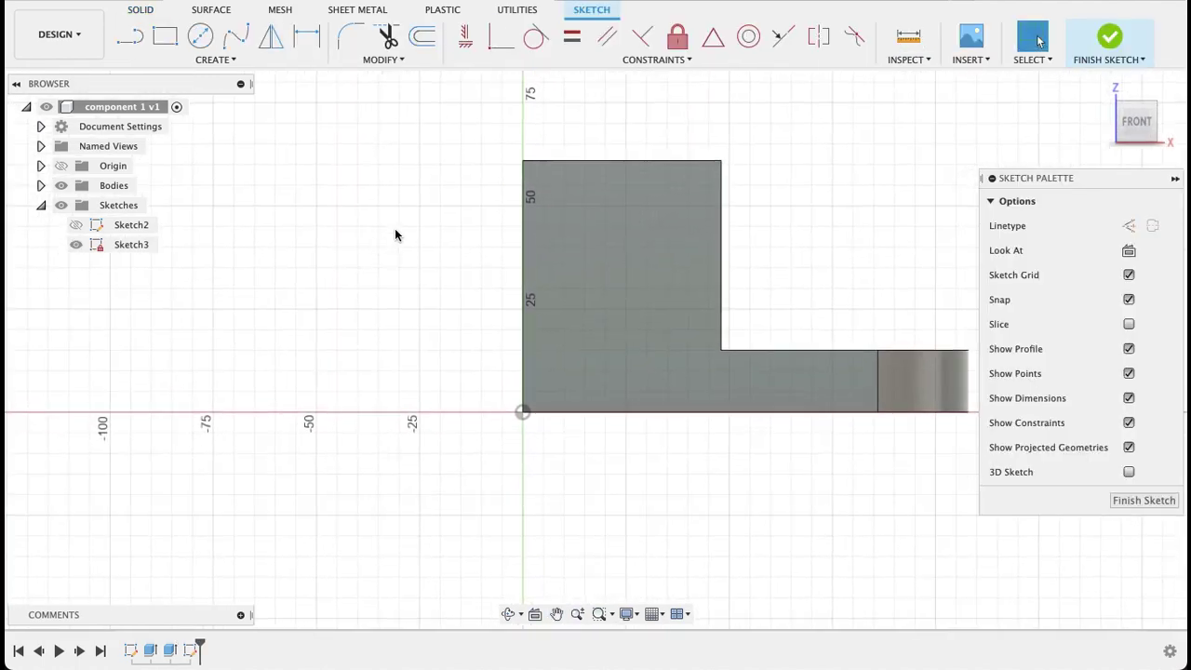
click(198, 37)
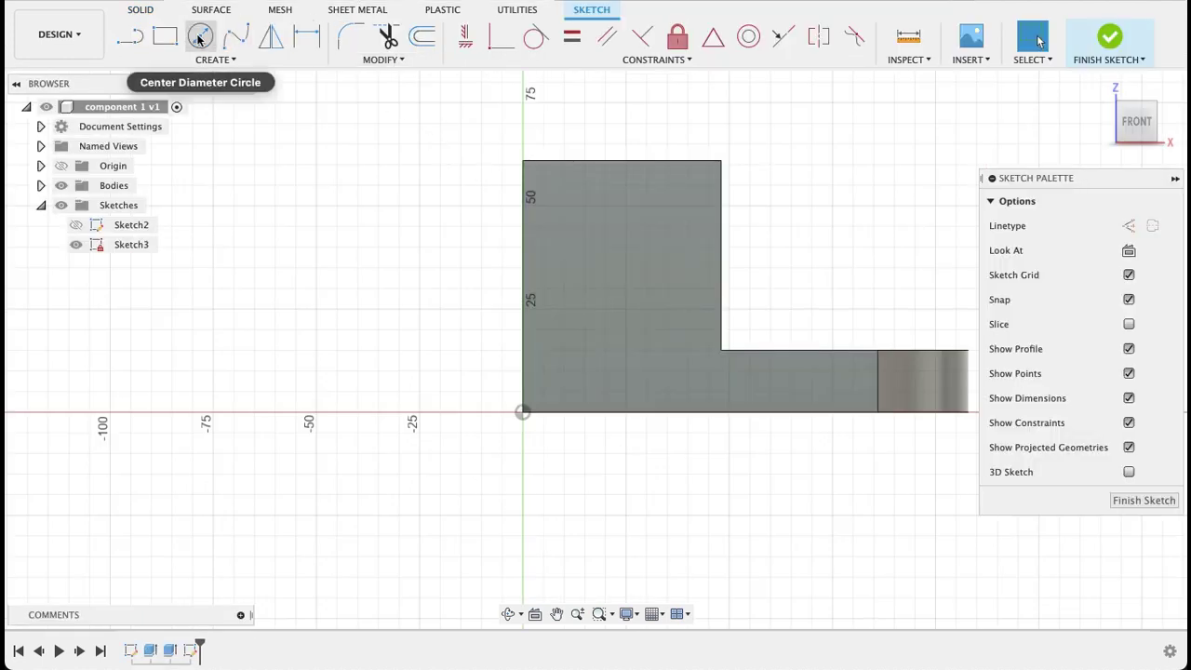
click(131, 35)
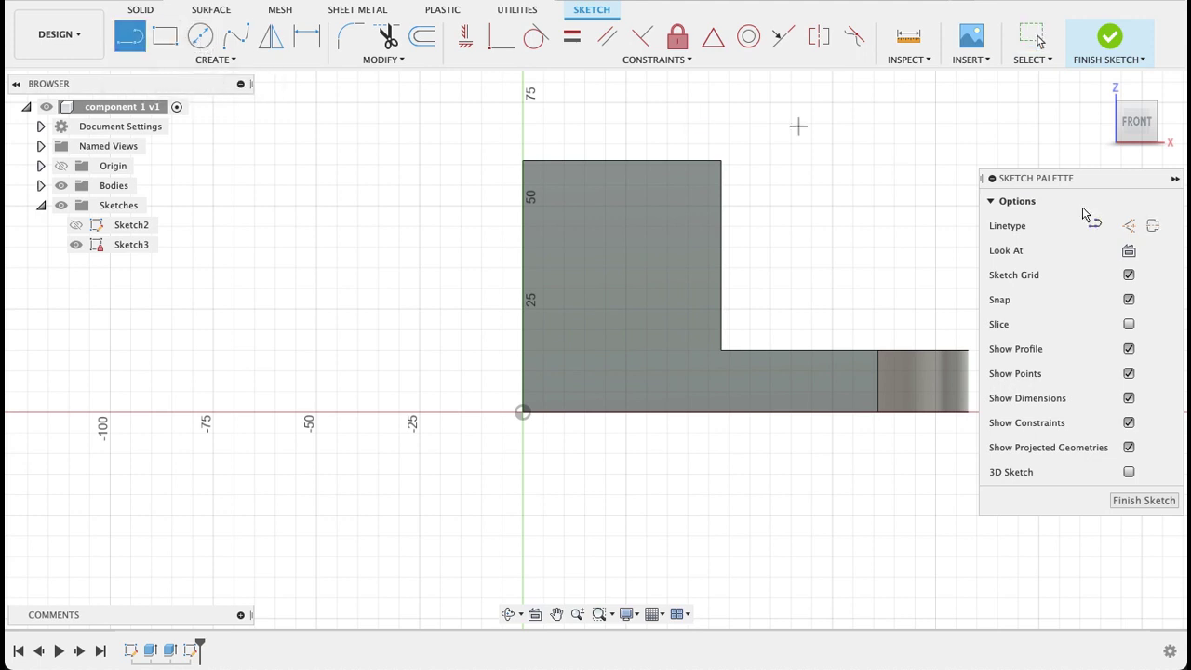
click(1129, 227)
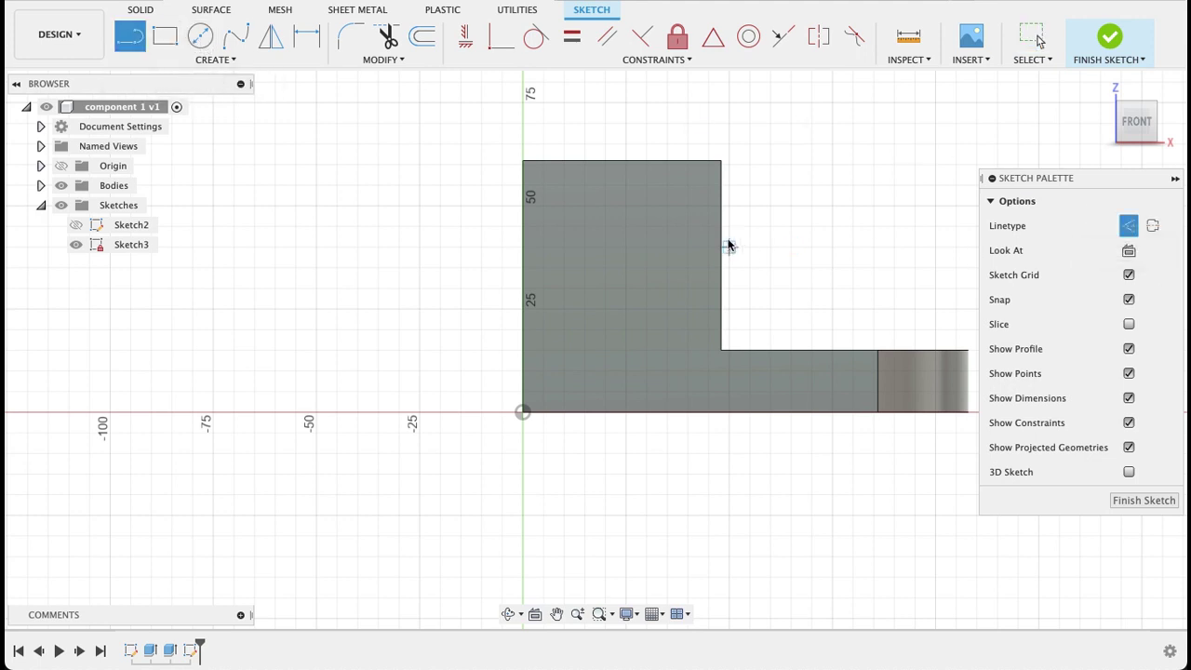
Draw a 24 mm vertical construction line down from the upright's top edge
click(622, 161)
click(619, 162)
click(623, 169)
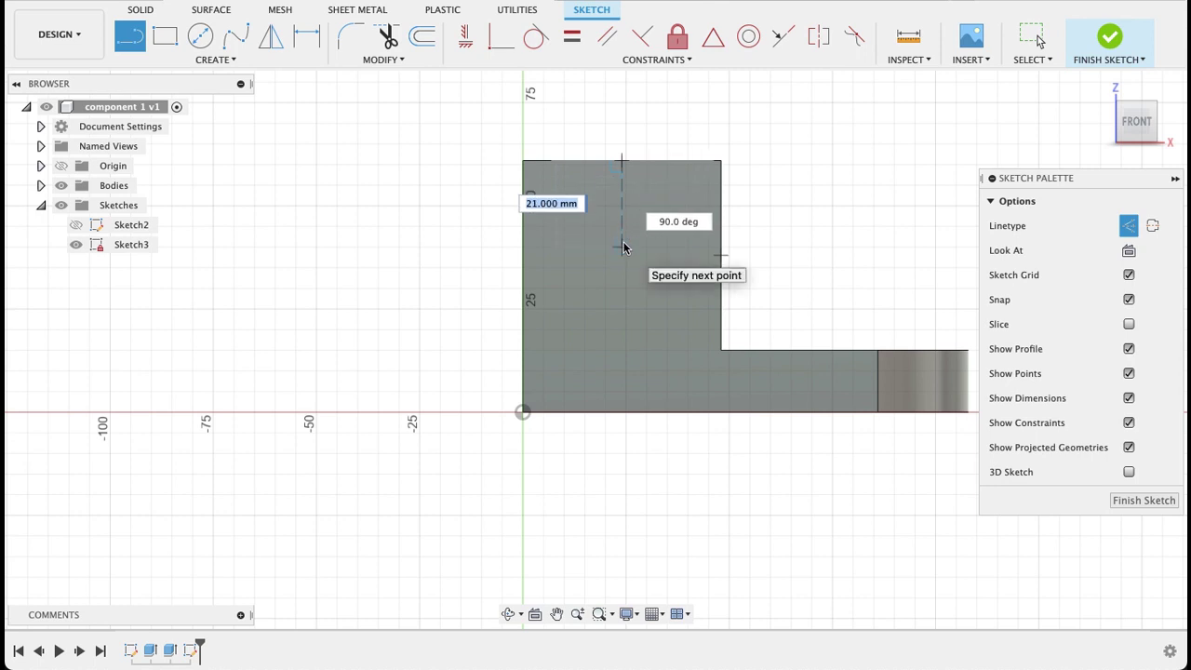
text(24)
key(Return)
key(Escape)
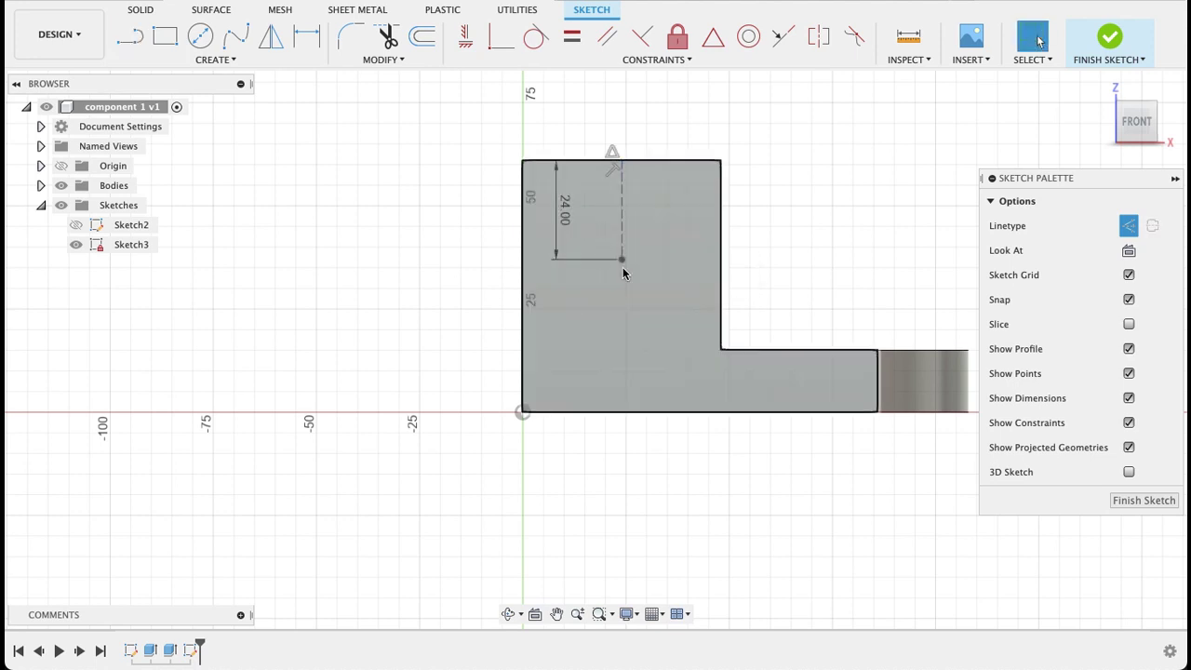
Check the construction line endpoint's distance to the right edge without adding a dimension
key(d)
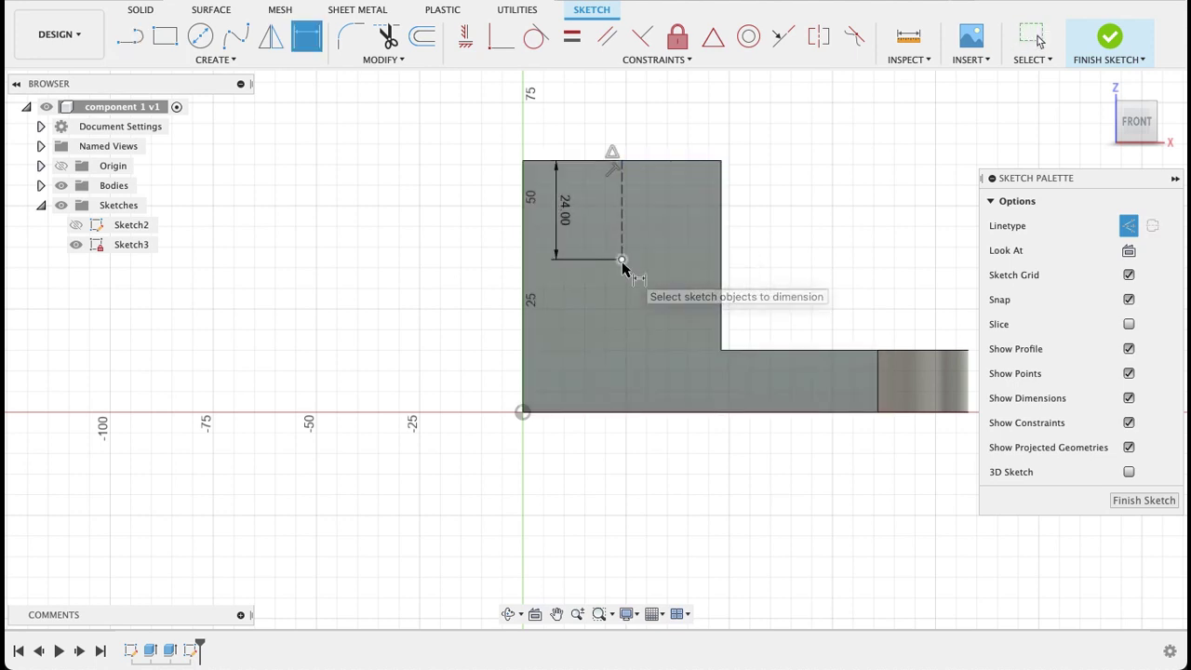
click(622, 263)
click(722, 267)
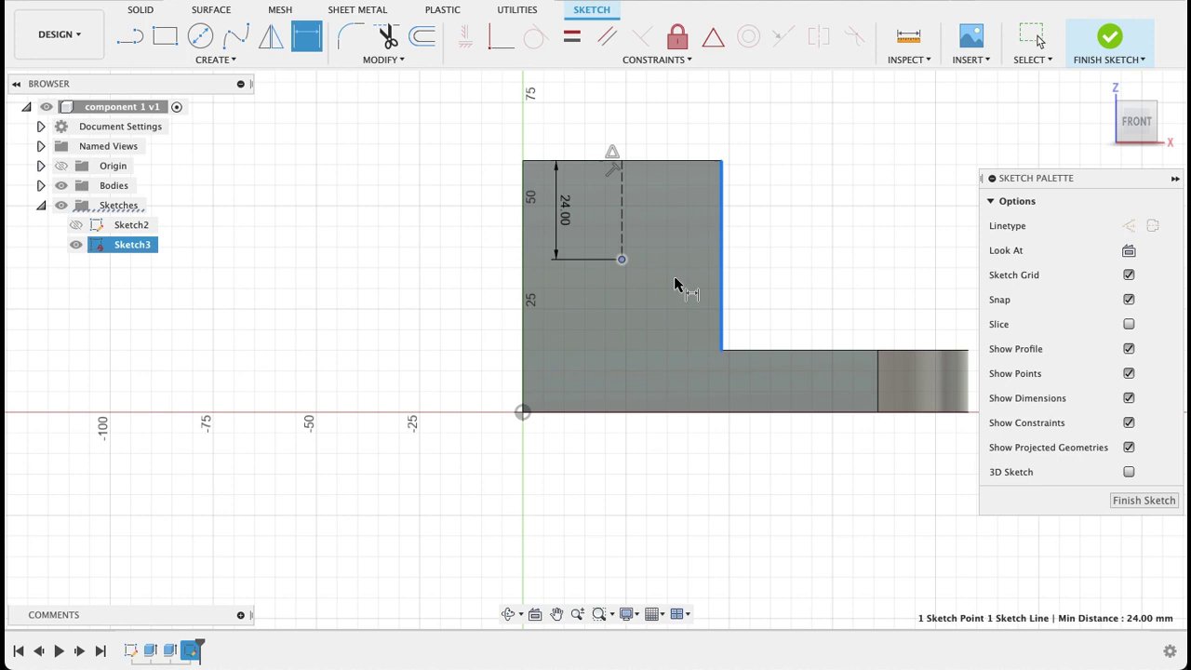
key(Escape)
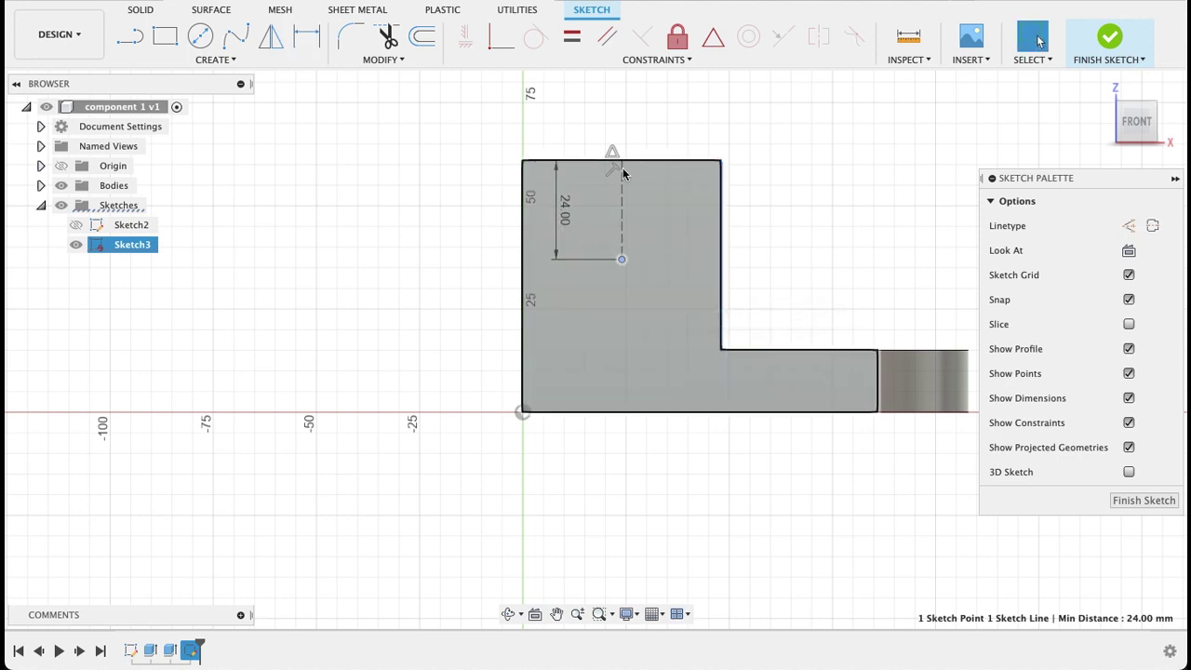
click(201, 35)
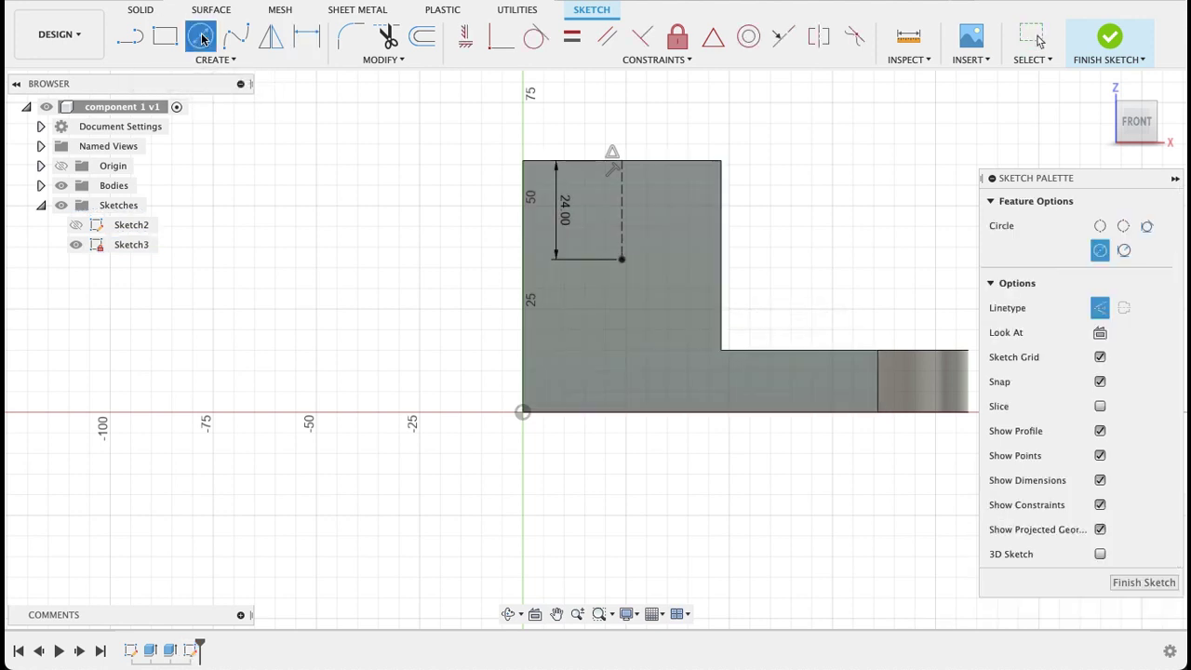
Draw a circle at the line's end touching both upright sides, then trim its lower half
click(1099, 309)
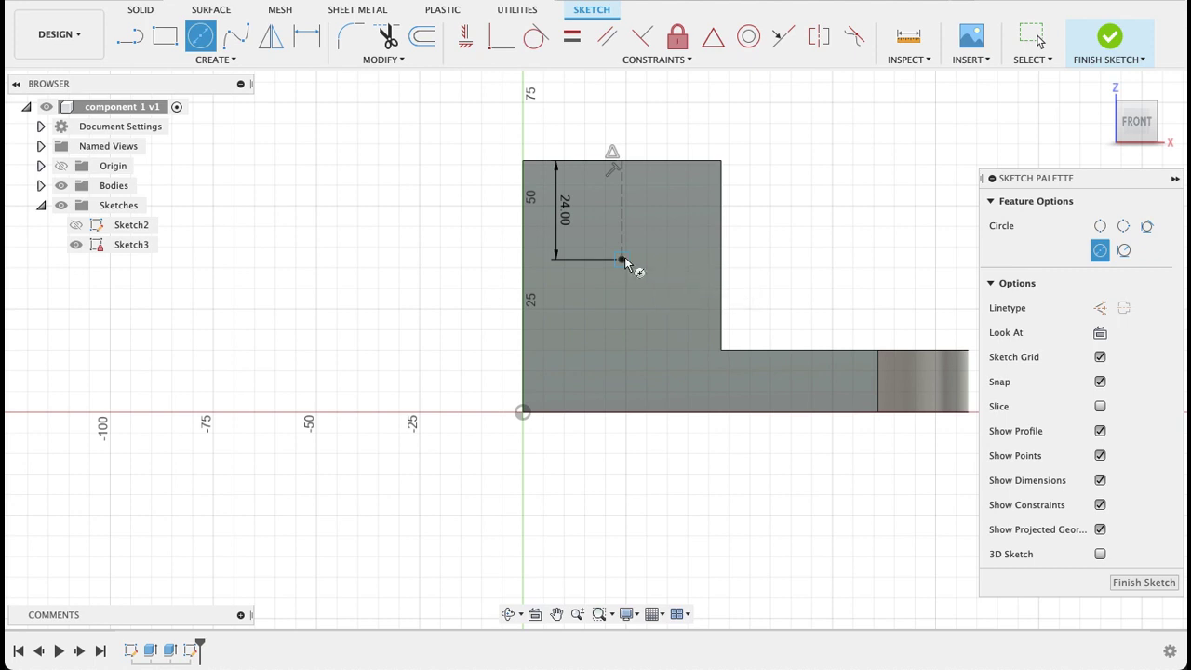
click(622, 260)
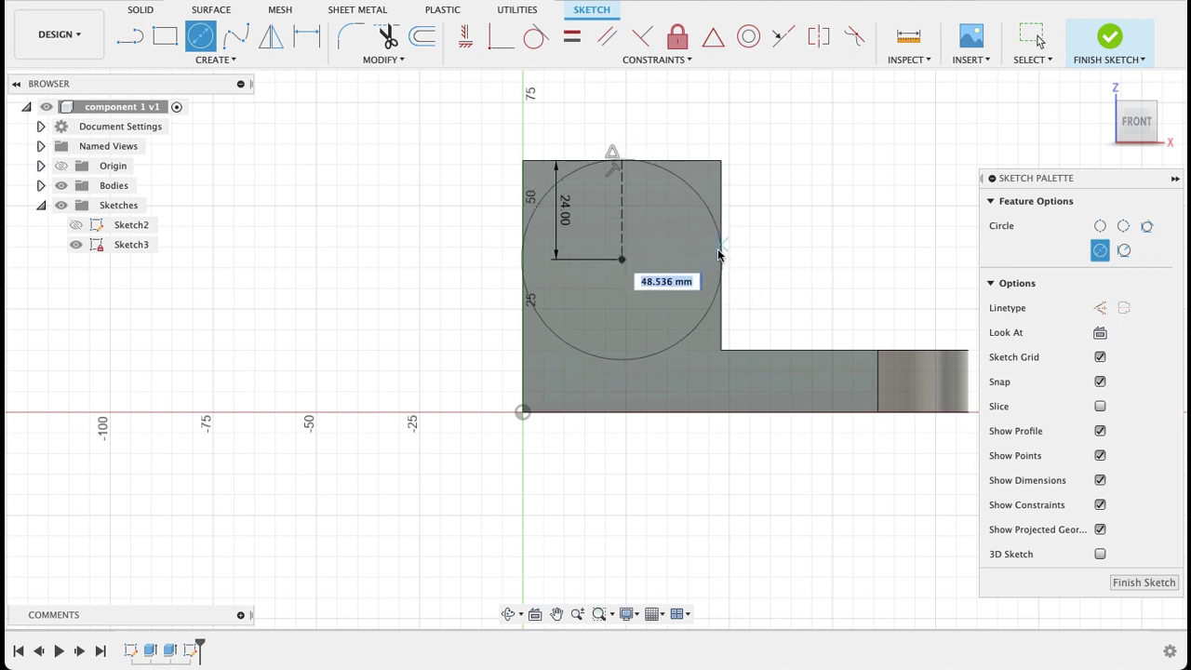
scroll(718, 257, up, 3)
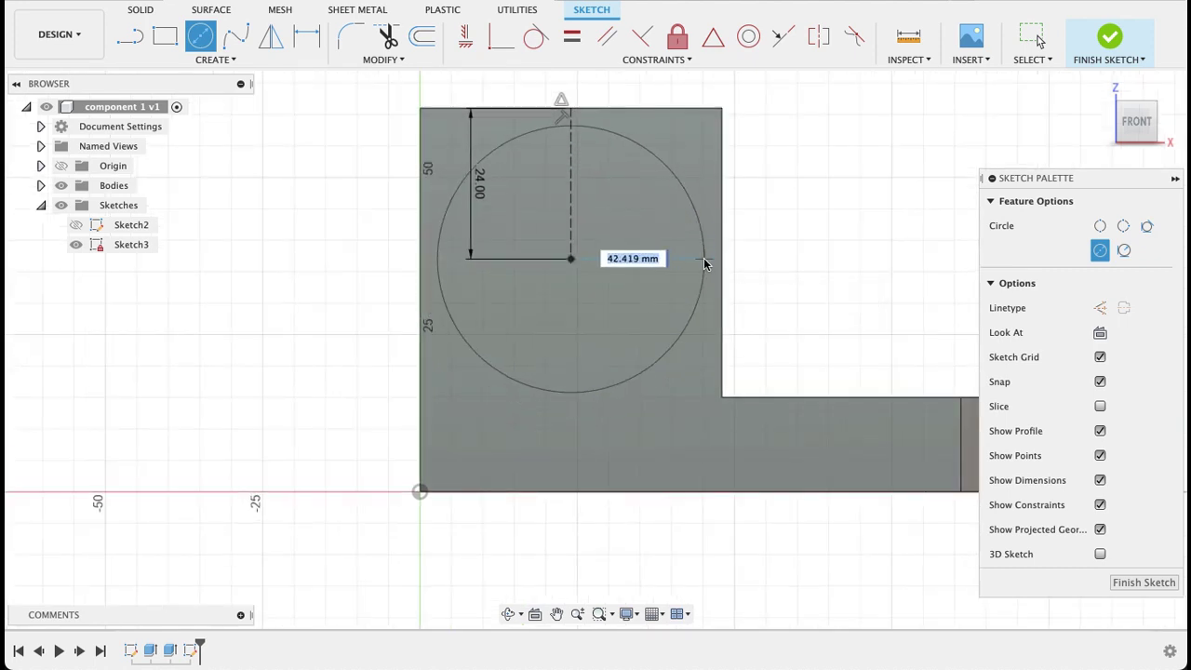
click(720, 264)
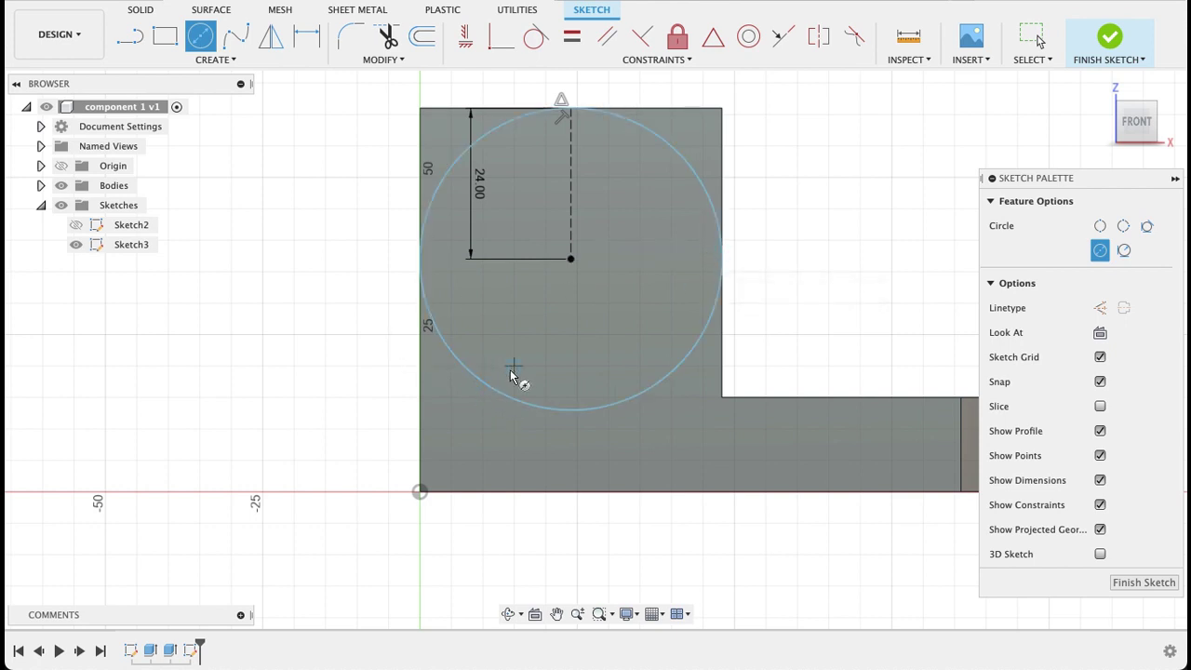
key(t)
click(506, 400)
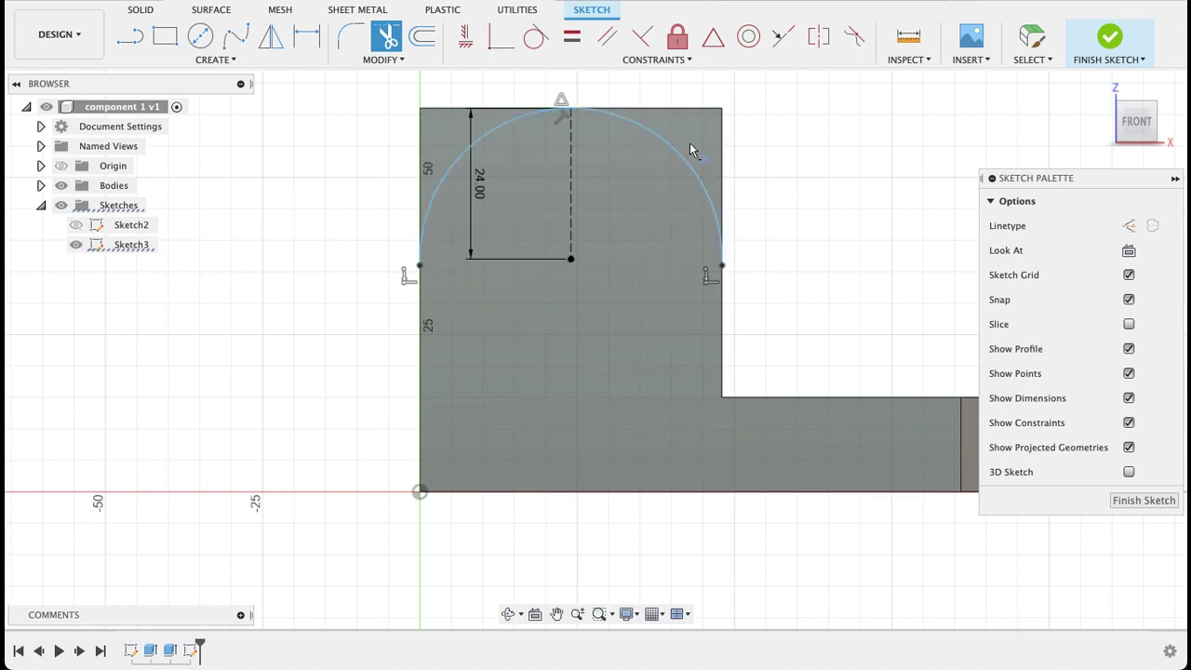
Project the upright's right, top and left edges into the sketch
key(p)
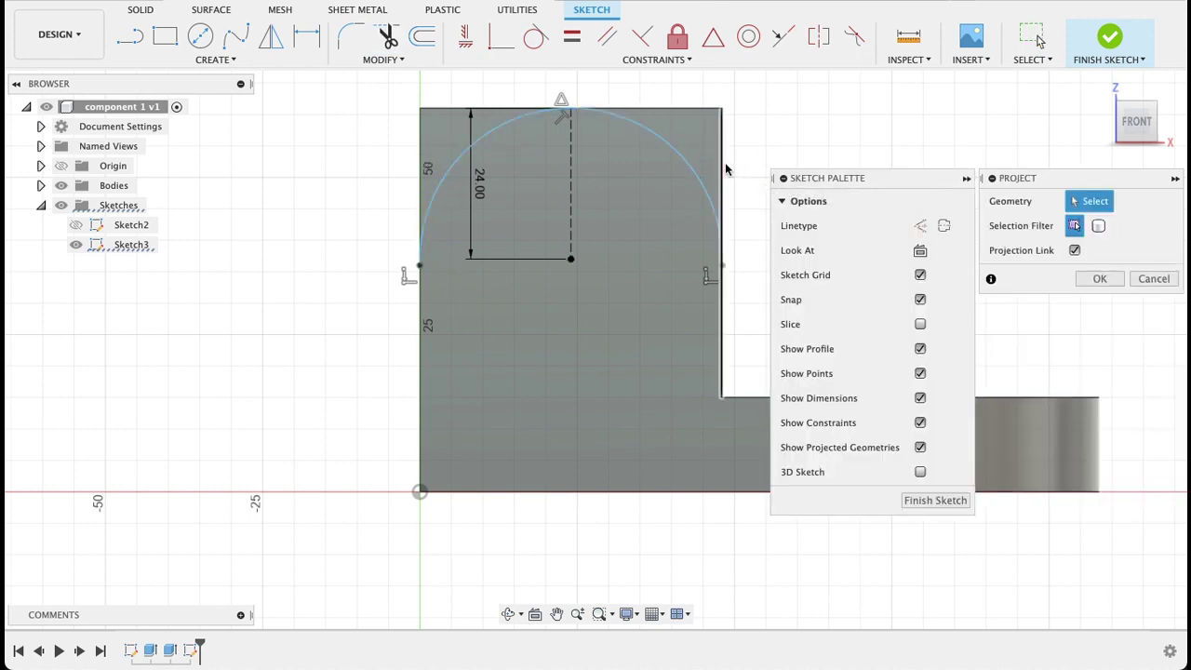
click(705, 122)
click(521, 110)
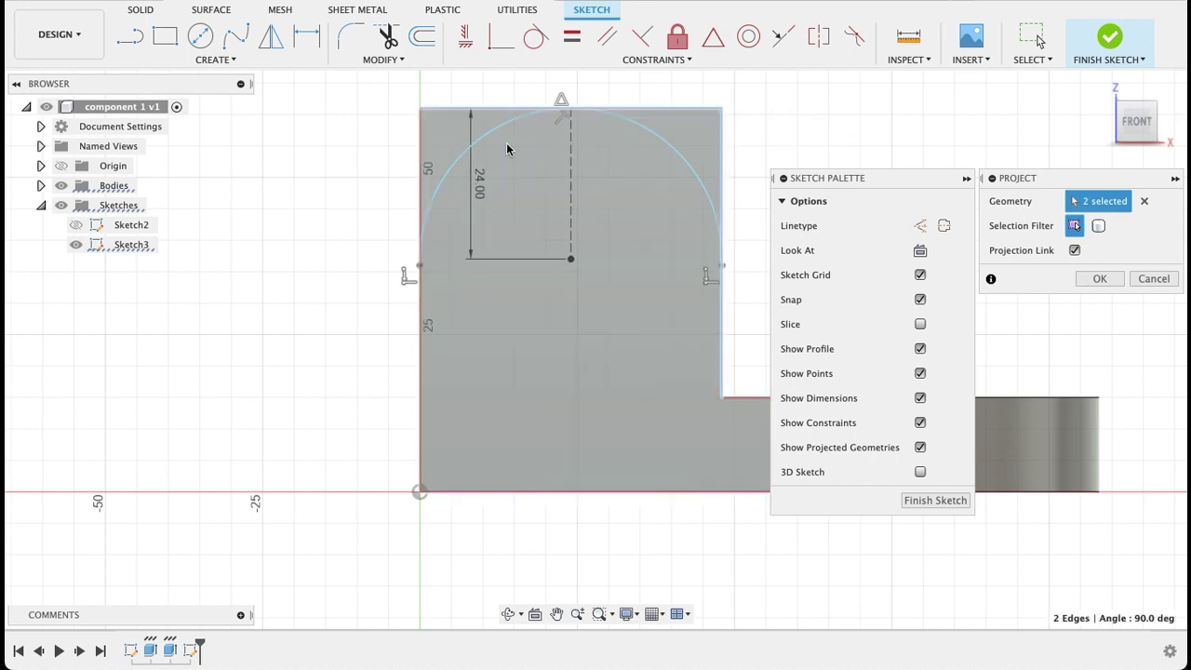
click(423, 167)
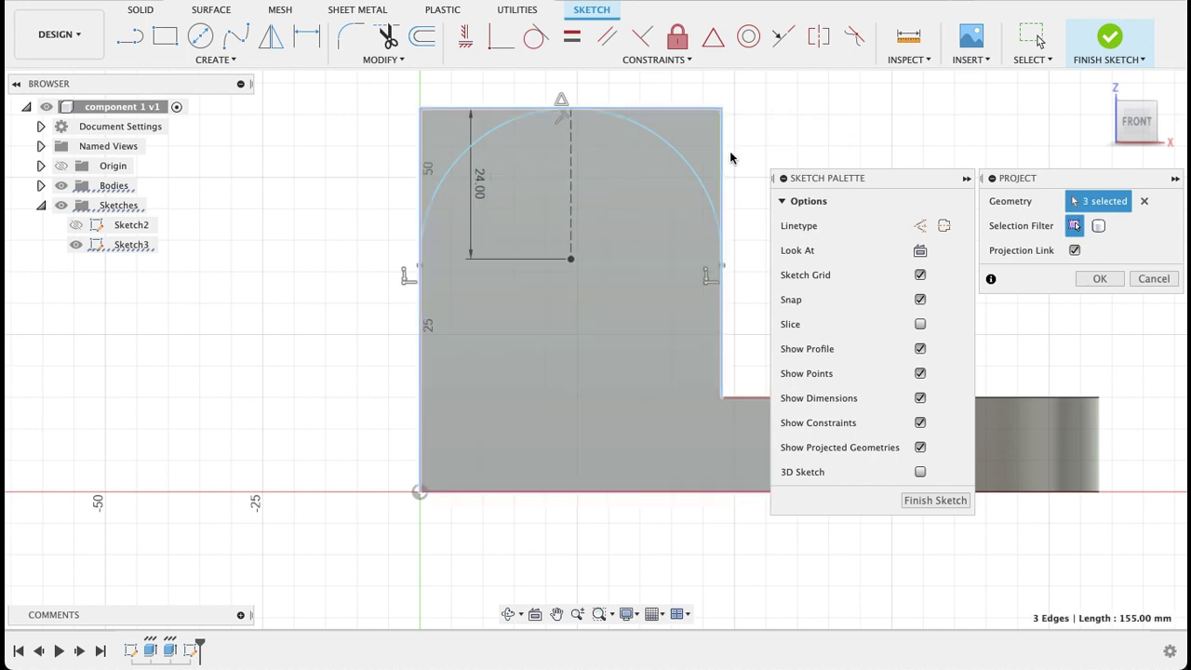
click(1096, 278)
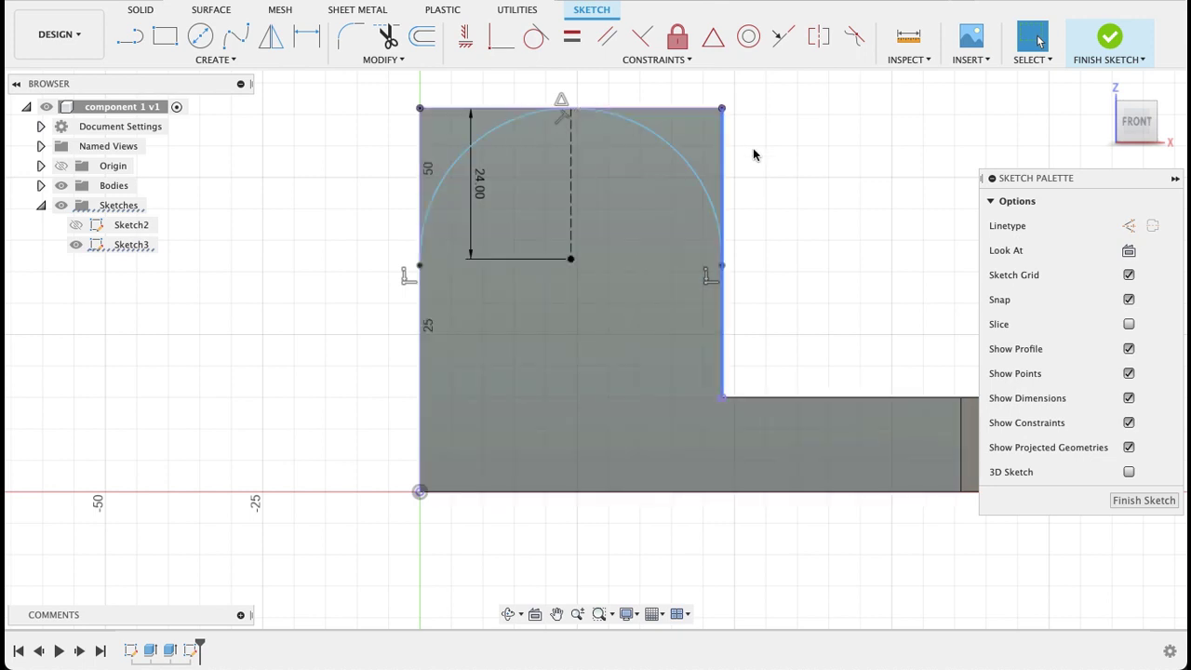
Add a Ø24 mm circle at the arc centre and finish the sketch
click(200, 35)
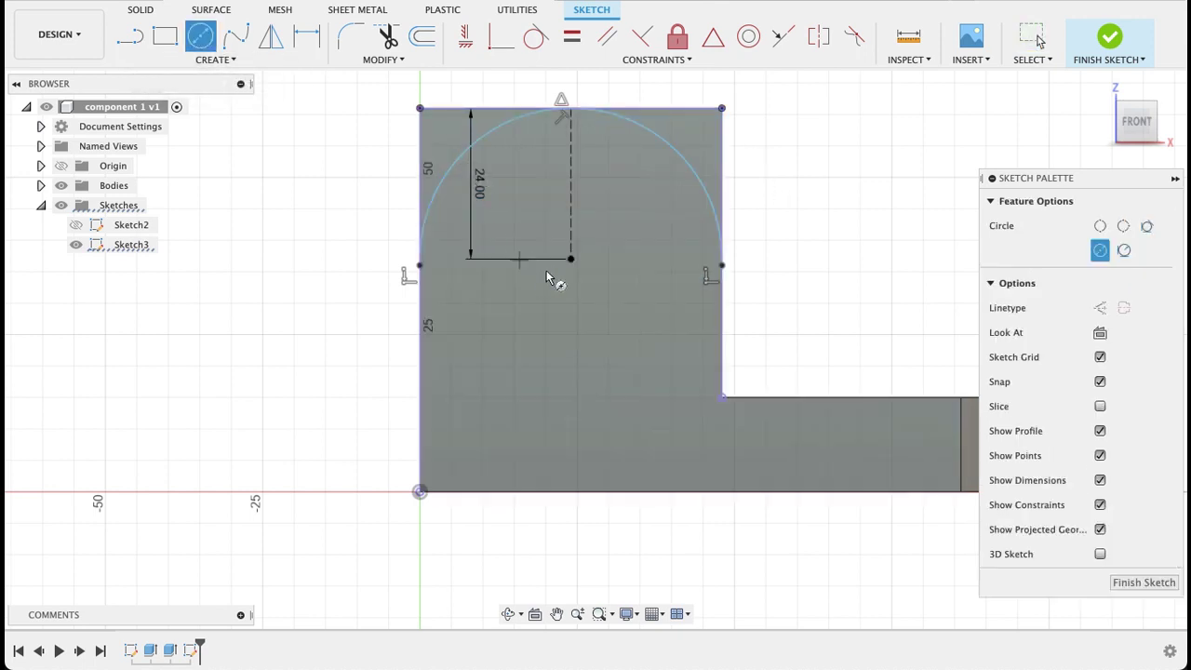
click(571, 260)
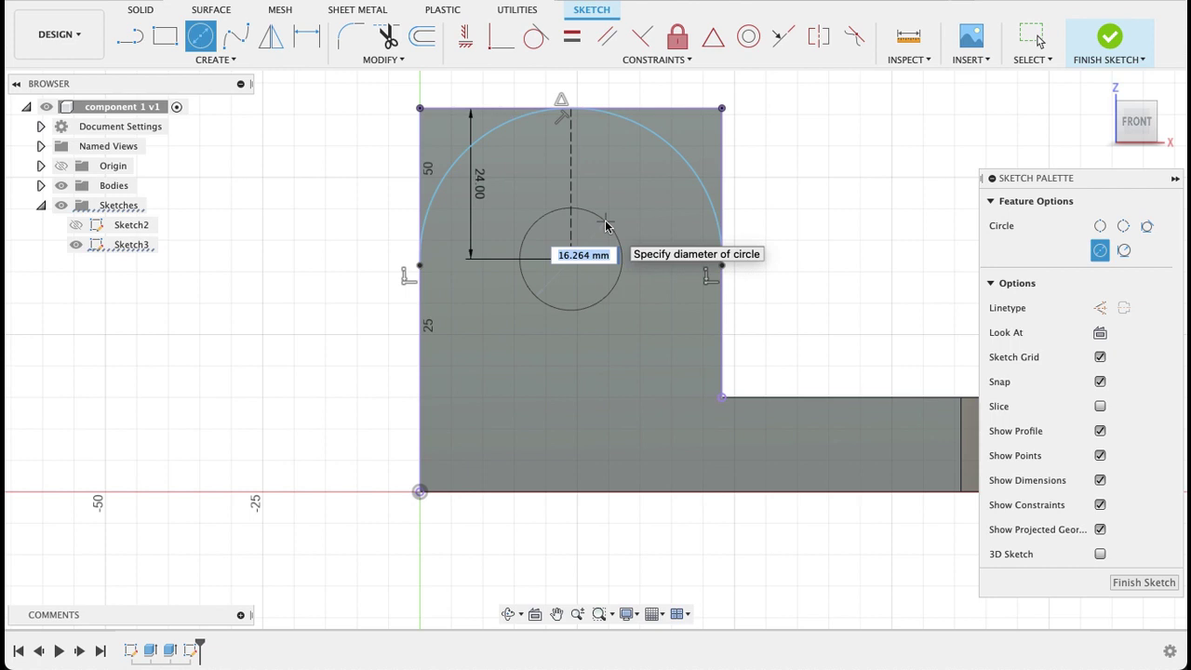
text(24)
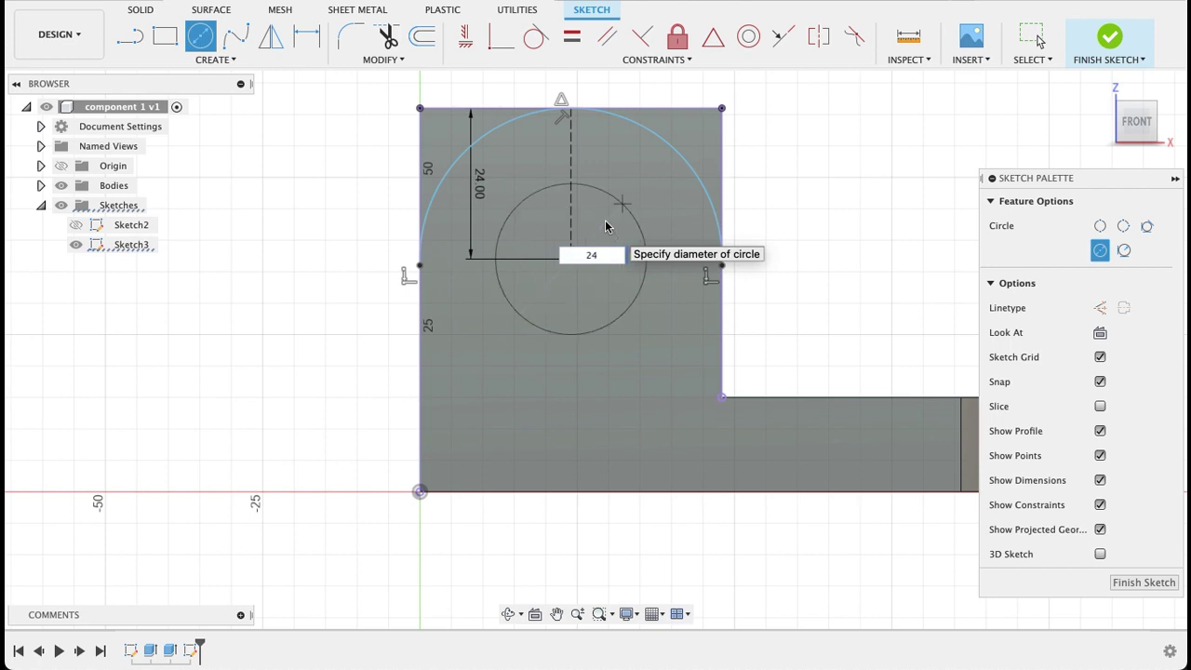
key(Return)
key(Escape)
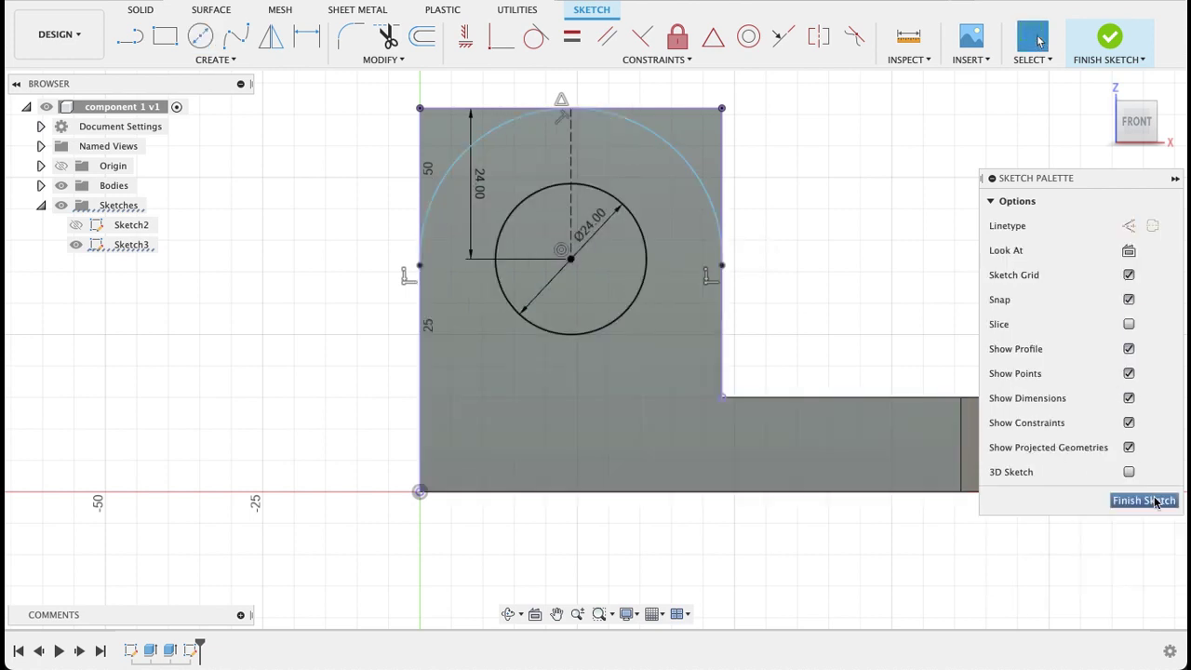
click(1158, 501)
Extrude-cut both corner profiles and the Ø24 circle 90 mm back through the uprights
shift+middle_drag(928, 261, 896, 281)
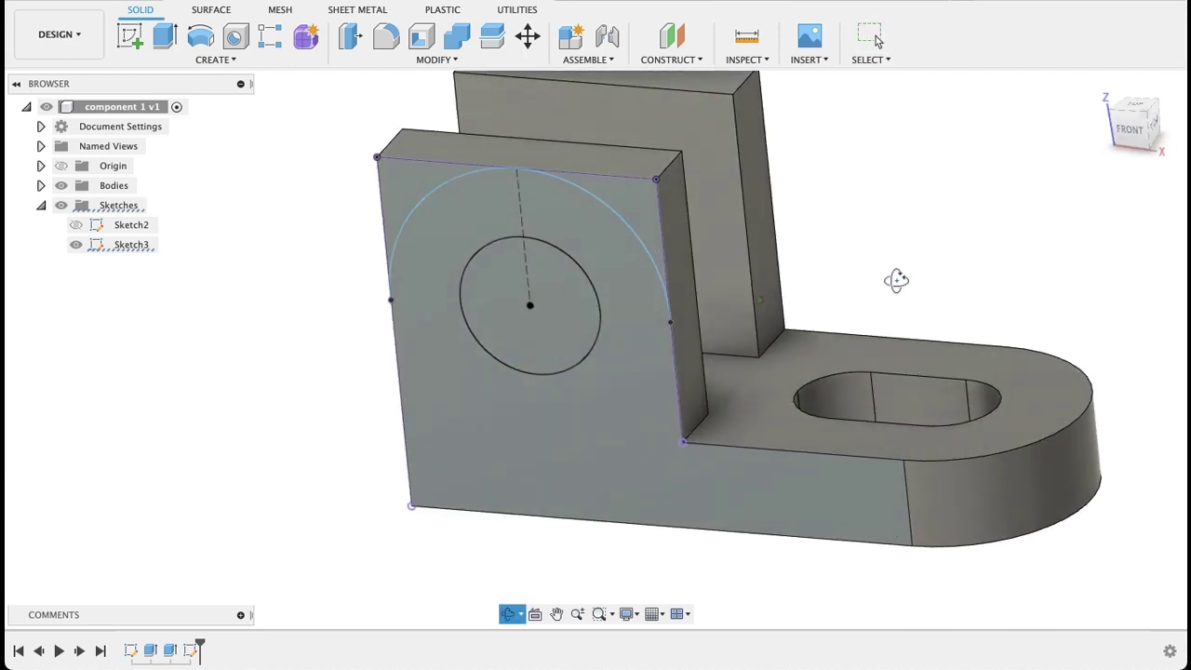
click(164, 36)
click(614, 198)
click(431, 202)
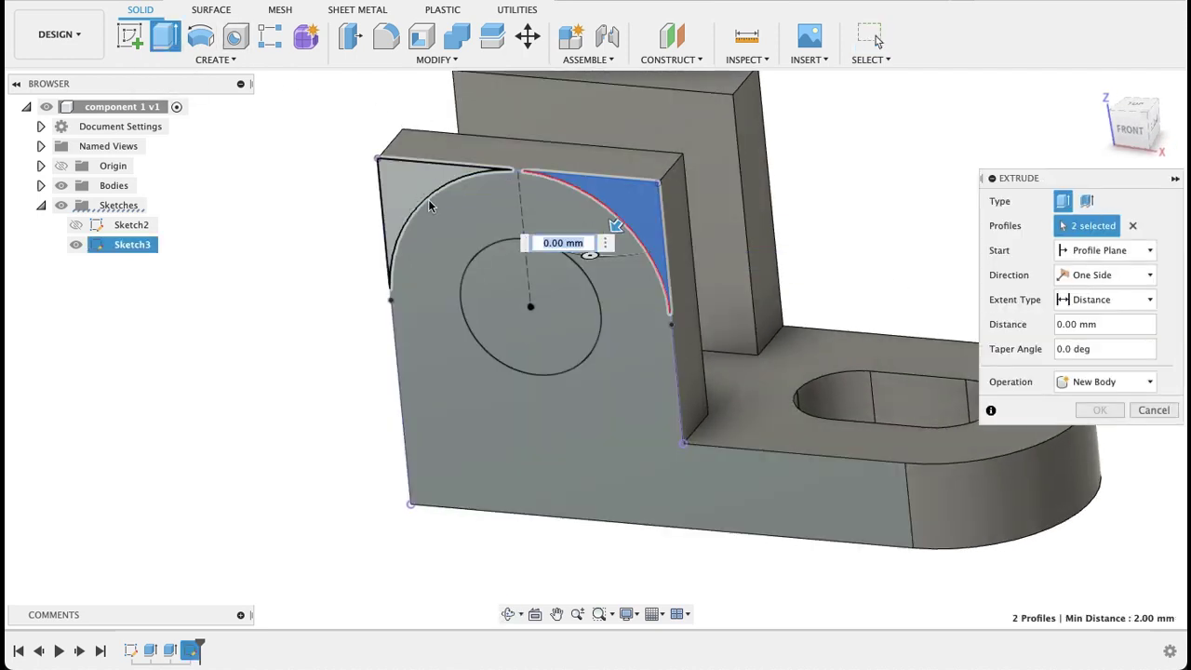
click(518, 303)
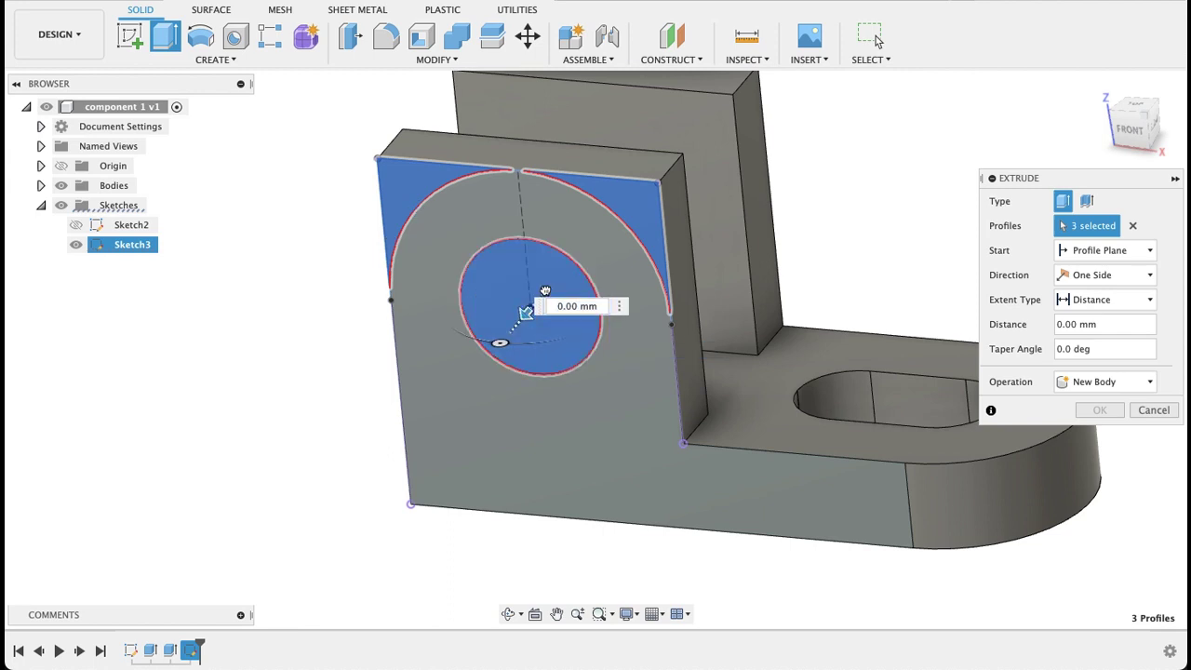
drag(526, 310, 768, 105)
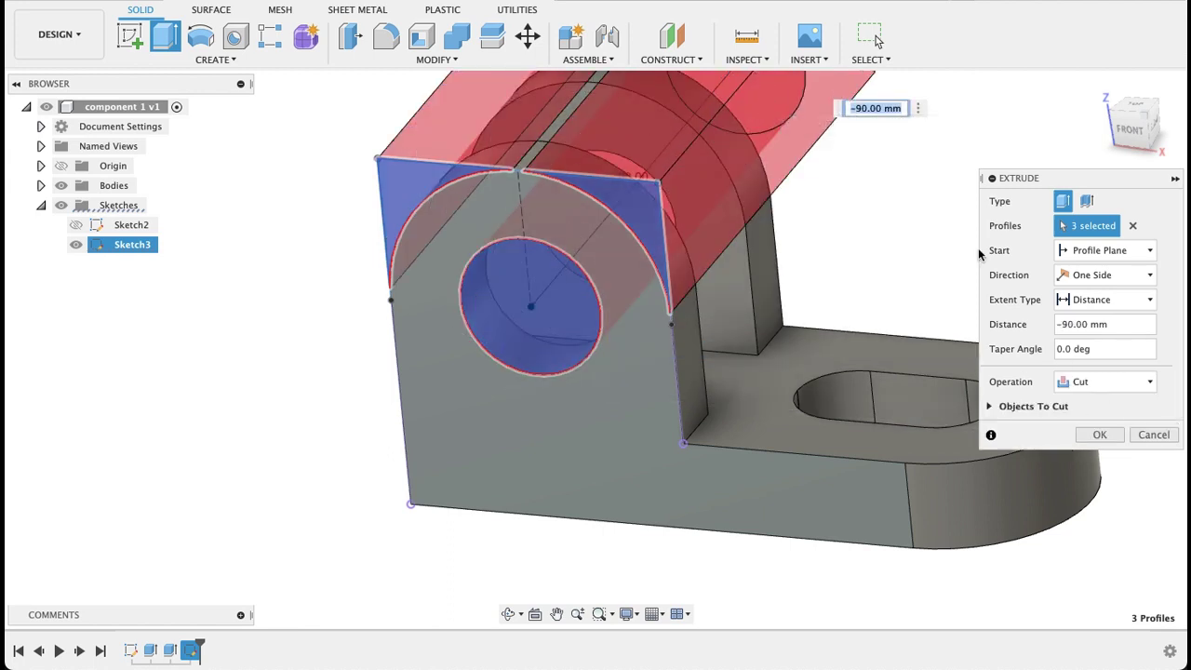
scroll(798, 230, down, 3)
middle_drag(797, 235, 737, 338)
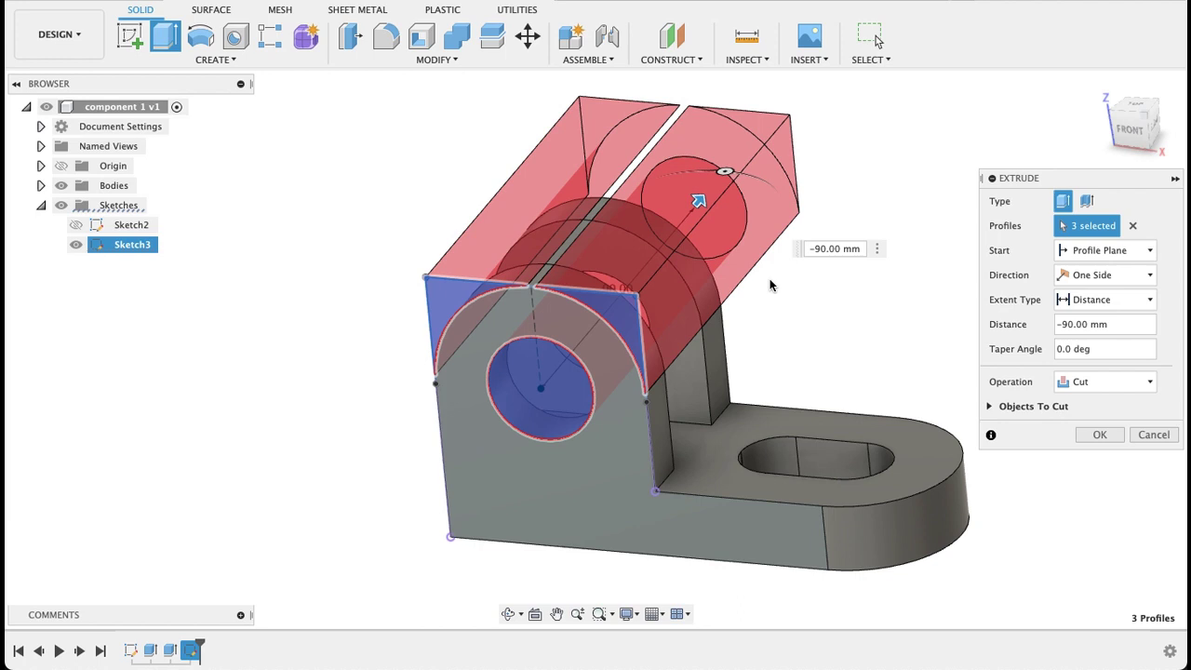
click(1100, 435)
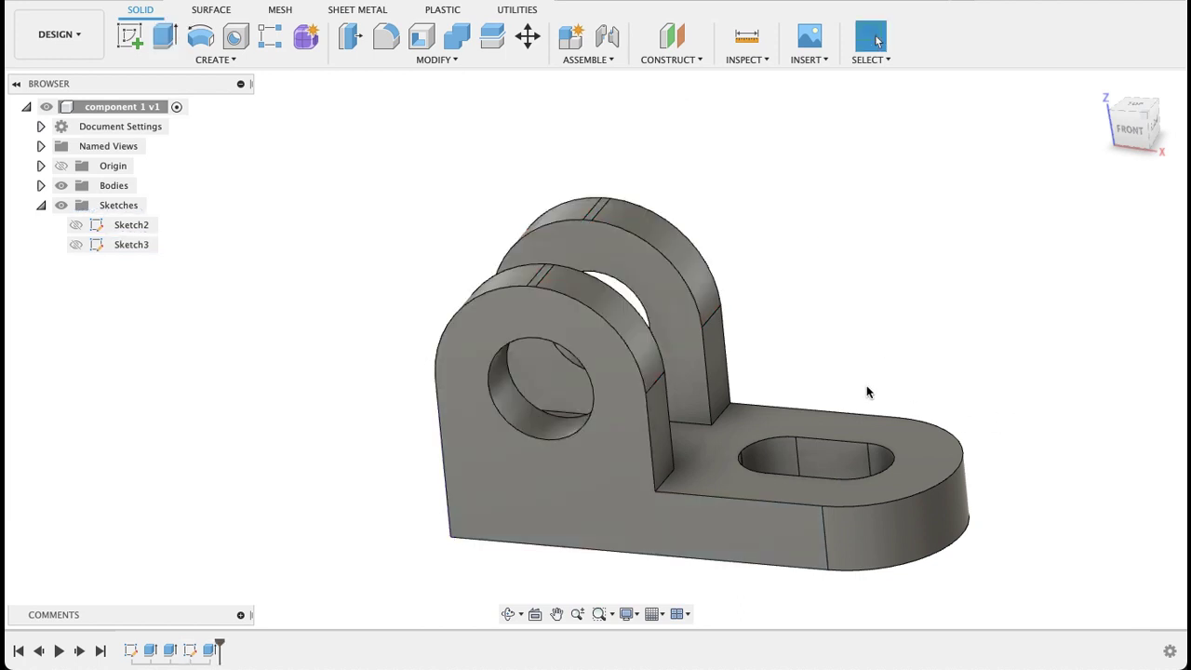
mouse_move(856, 362)
shift+middle_down()
mouse_move(900, 320)
mouse_move(859, 369)
mouse_move(859, 400)
mouse_move(777, 336)
mouse_move(699, 74)
shift+middle_up()
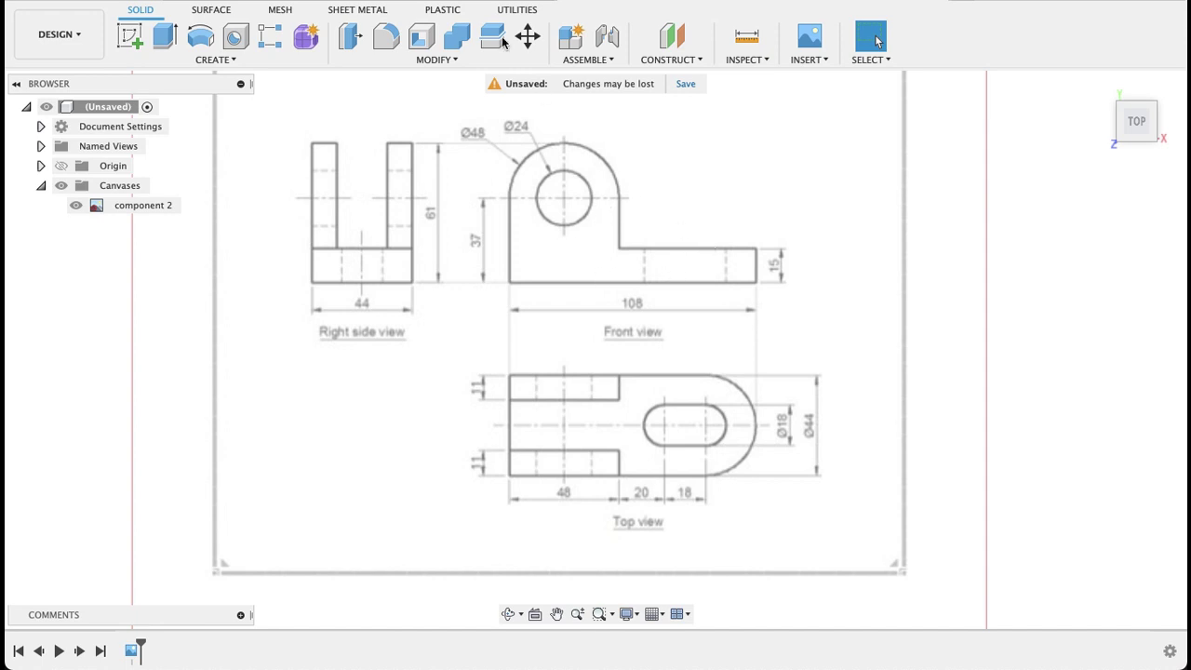
key(ctrl+Tab)
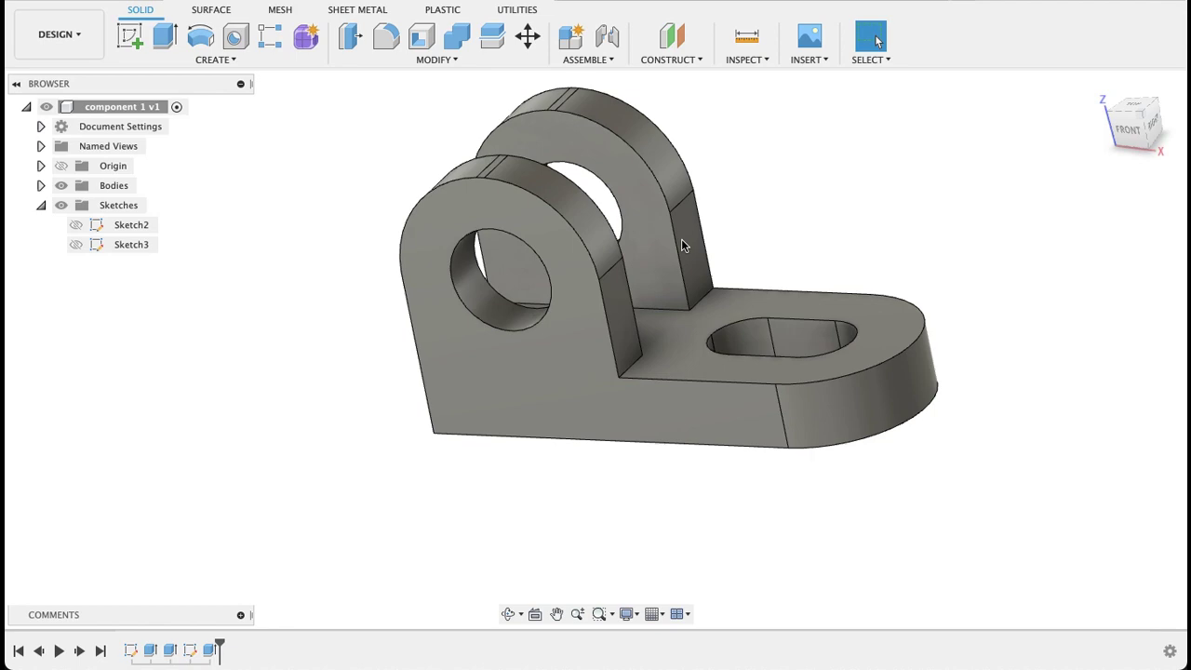
shift+middle_drag(915, 208, 356, 390)
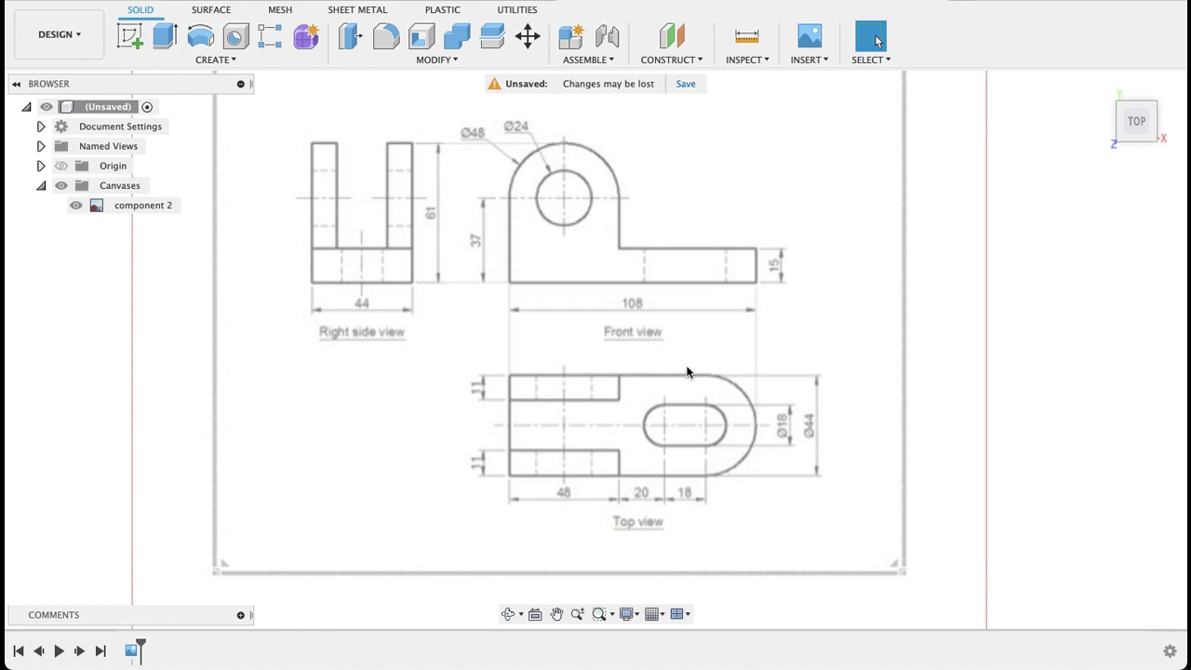
click(252, 1)
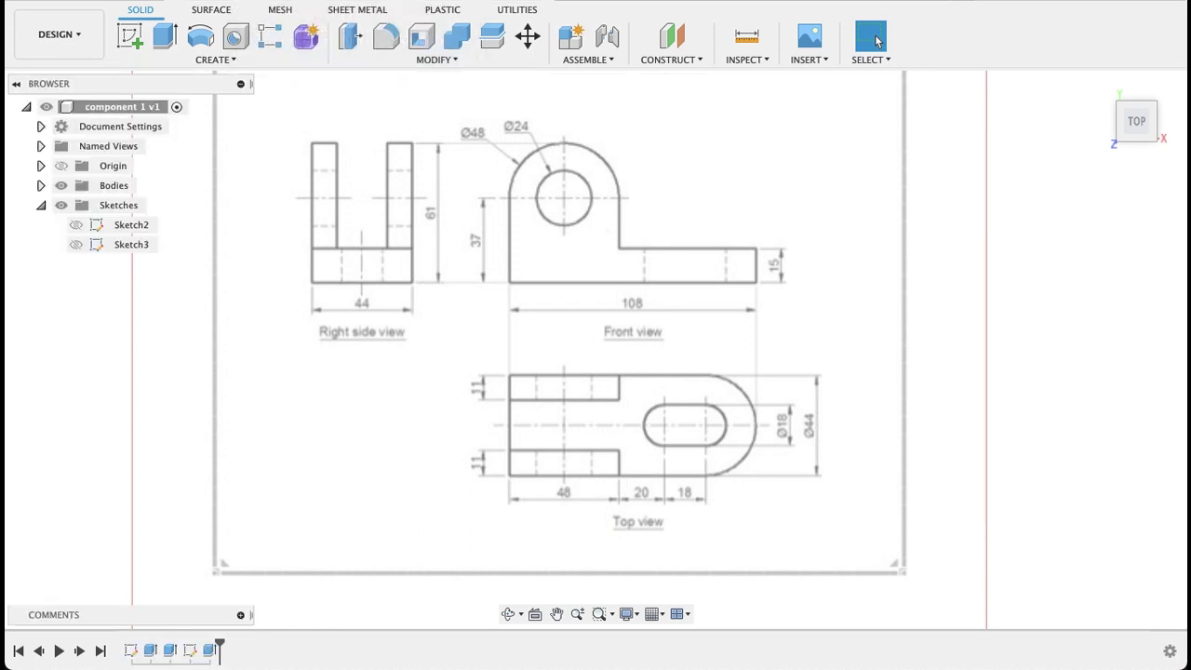